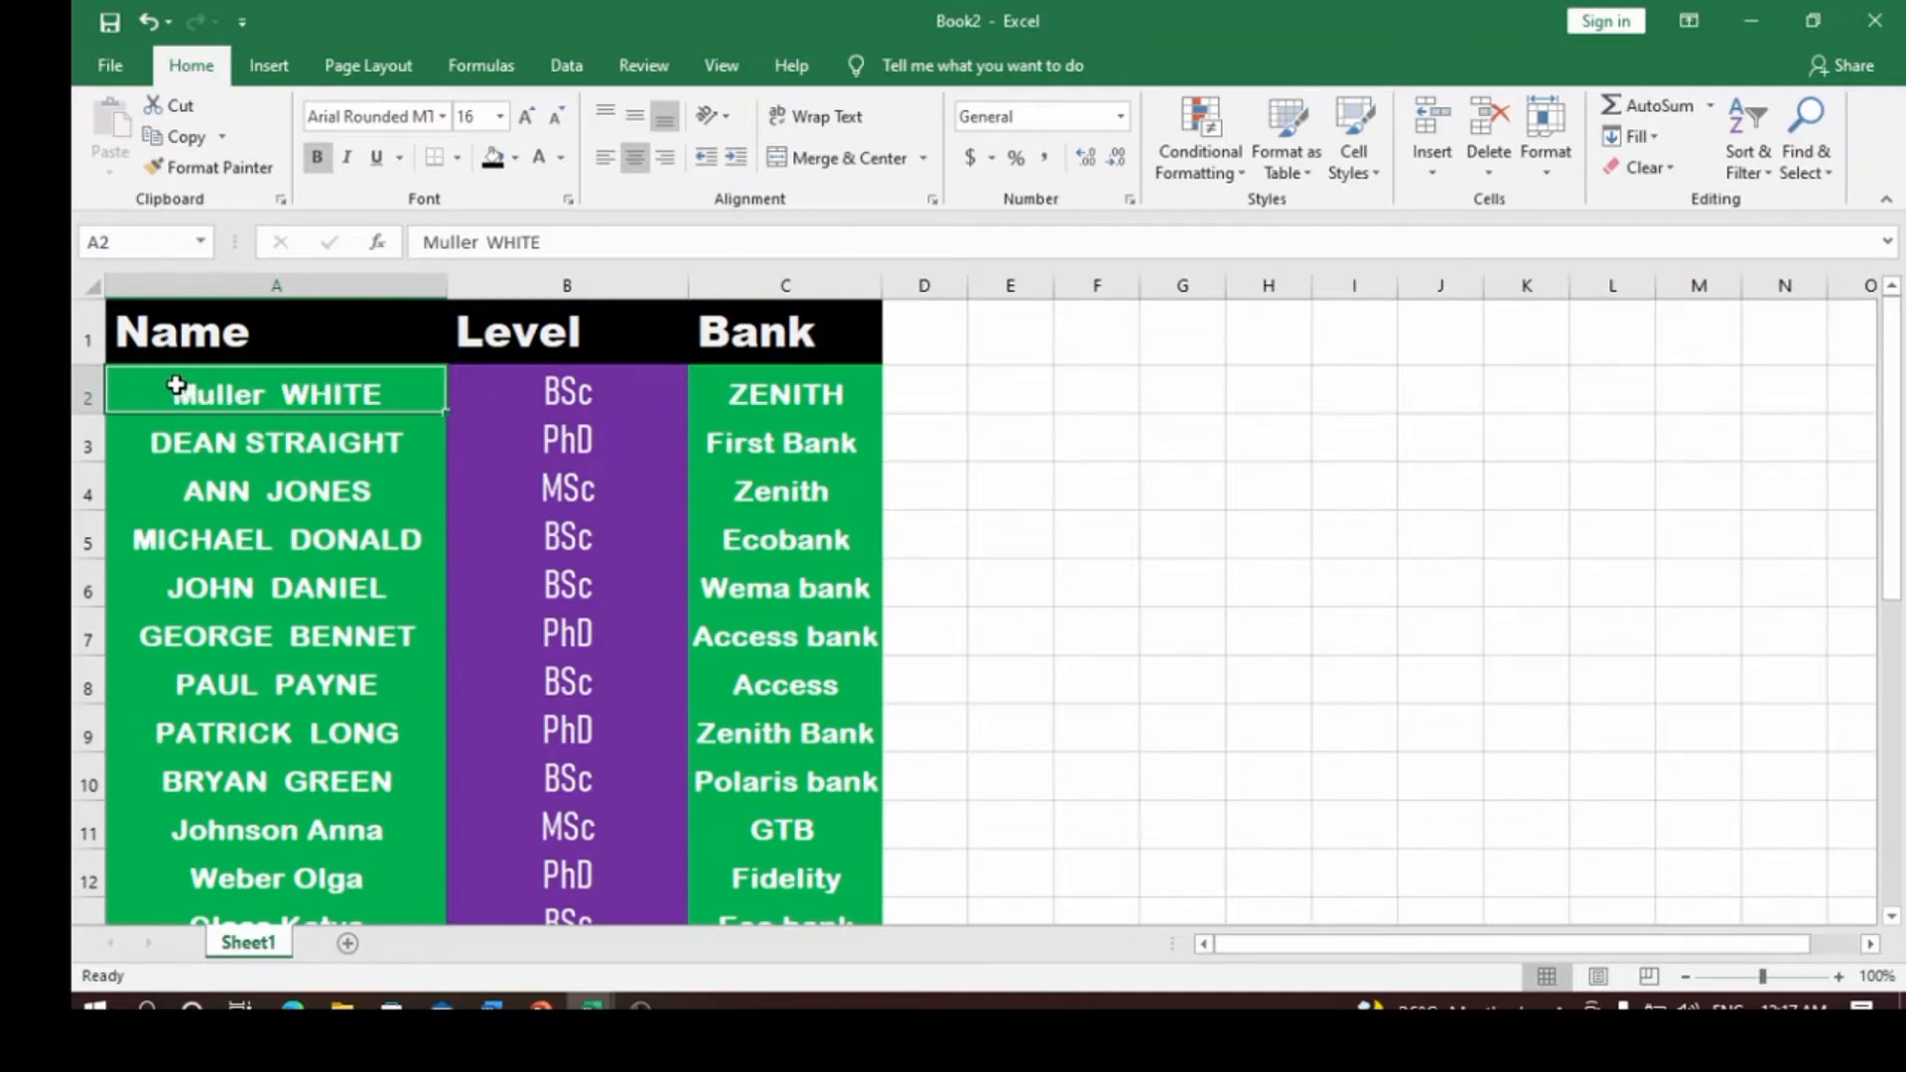
- Highlight duplicate values in A2:C24 with Light Red Fill with Dark Red Text using conditional formatting
{"action": "left_click_drag", "start_coordinate": [177, 385], "coordinate": [830, 868]}
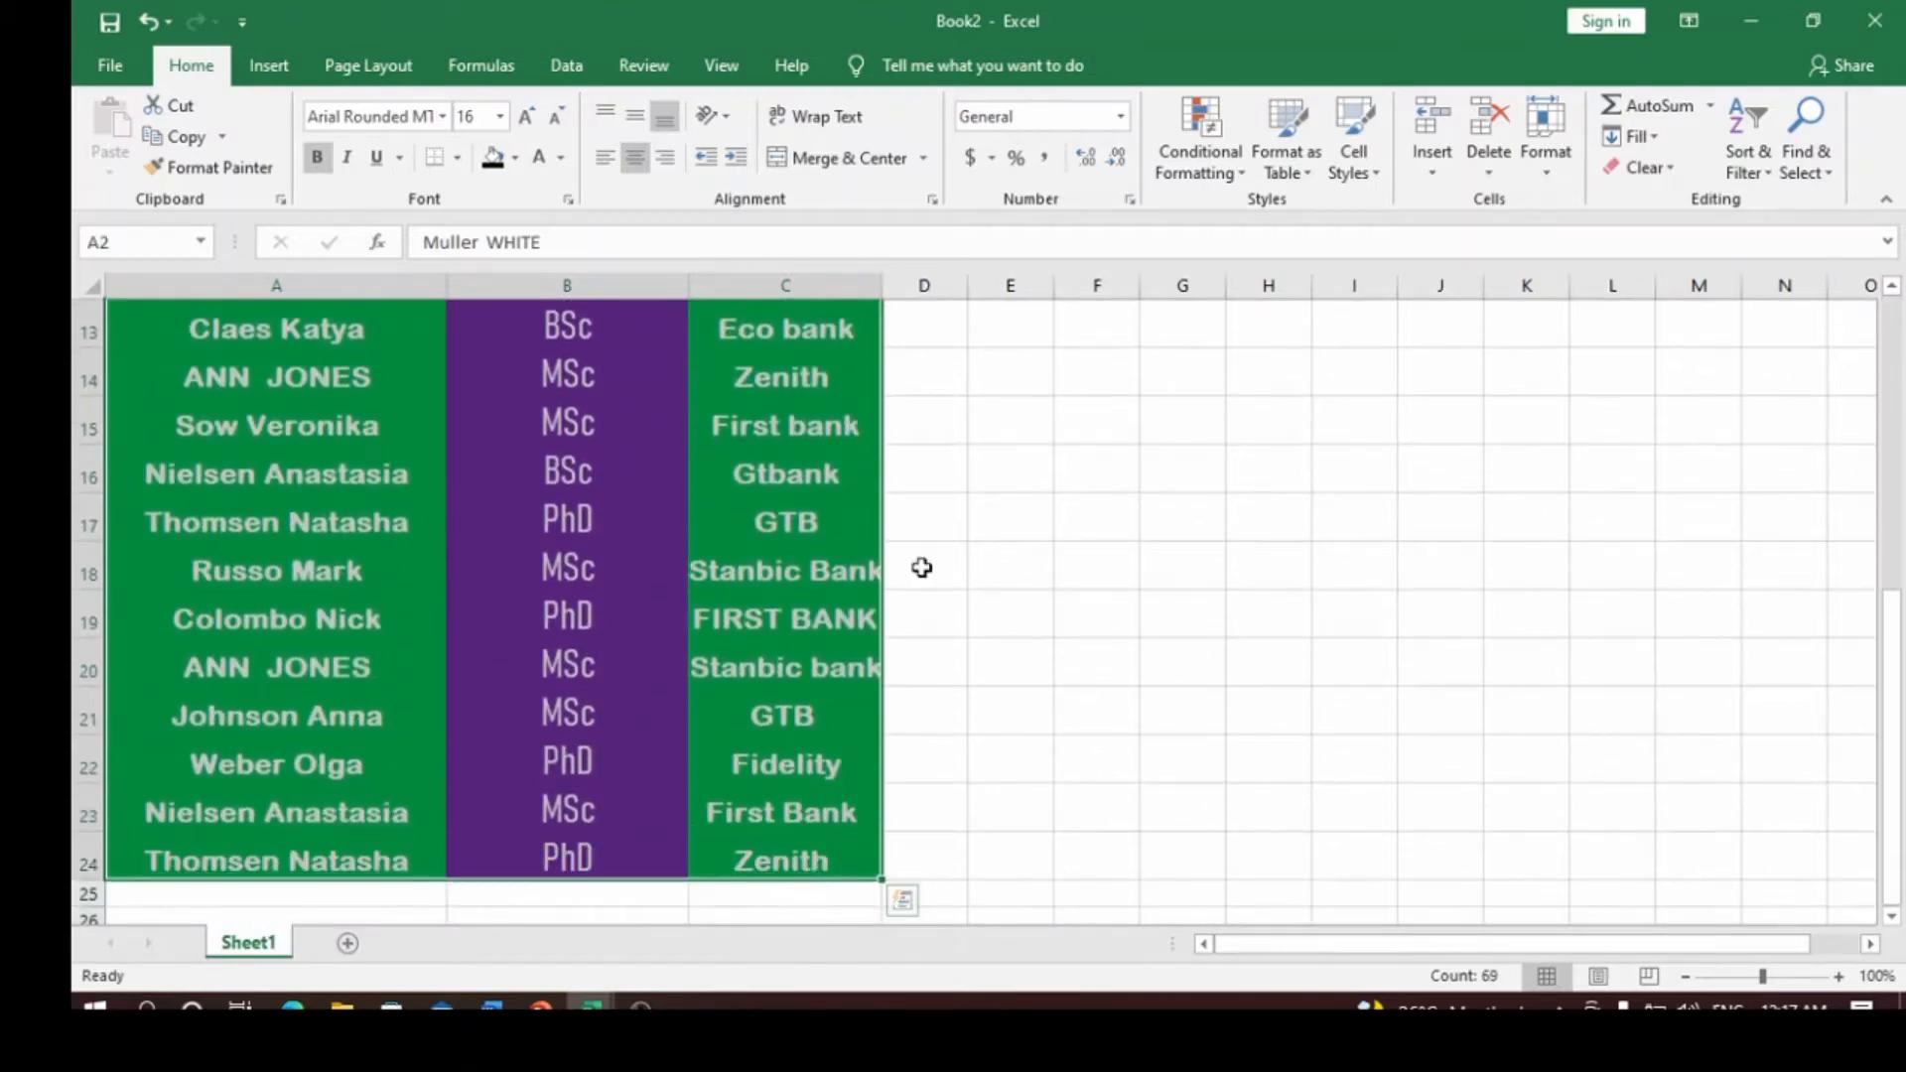
{"action": "left_click", "coordinate": [1240, 169]}
{"action": "mouse_move", "coordinate": [1258, 229]}
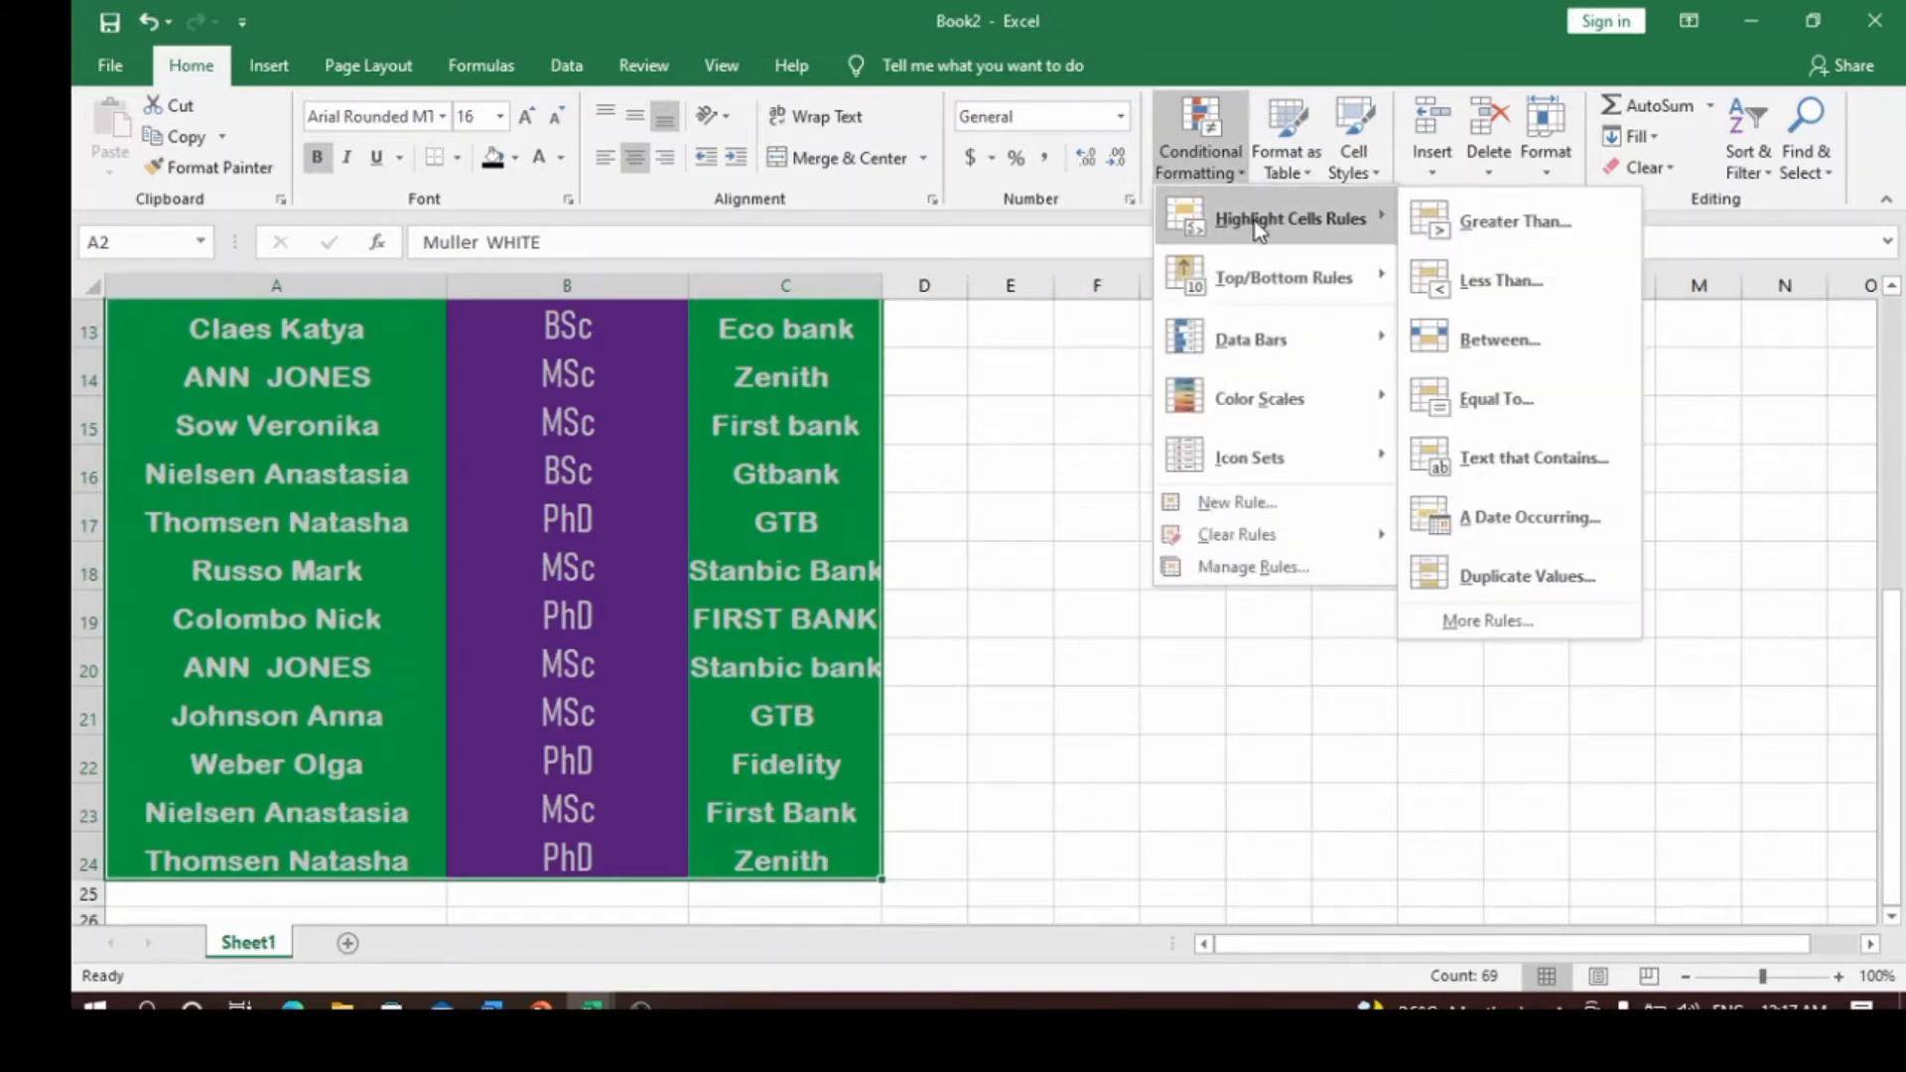
{"action": "left_click", "coordinate": [1526, 586]}
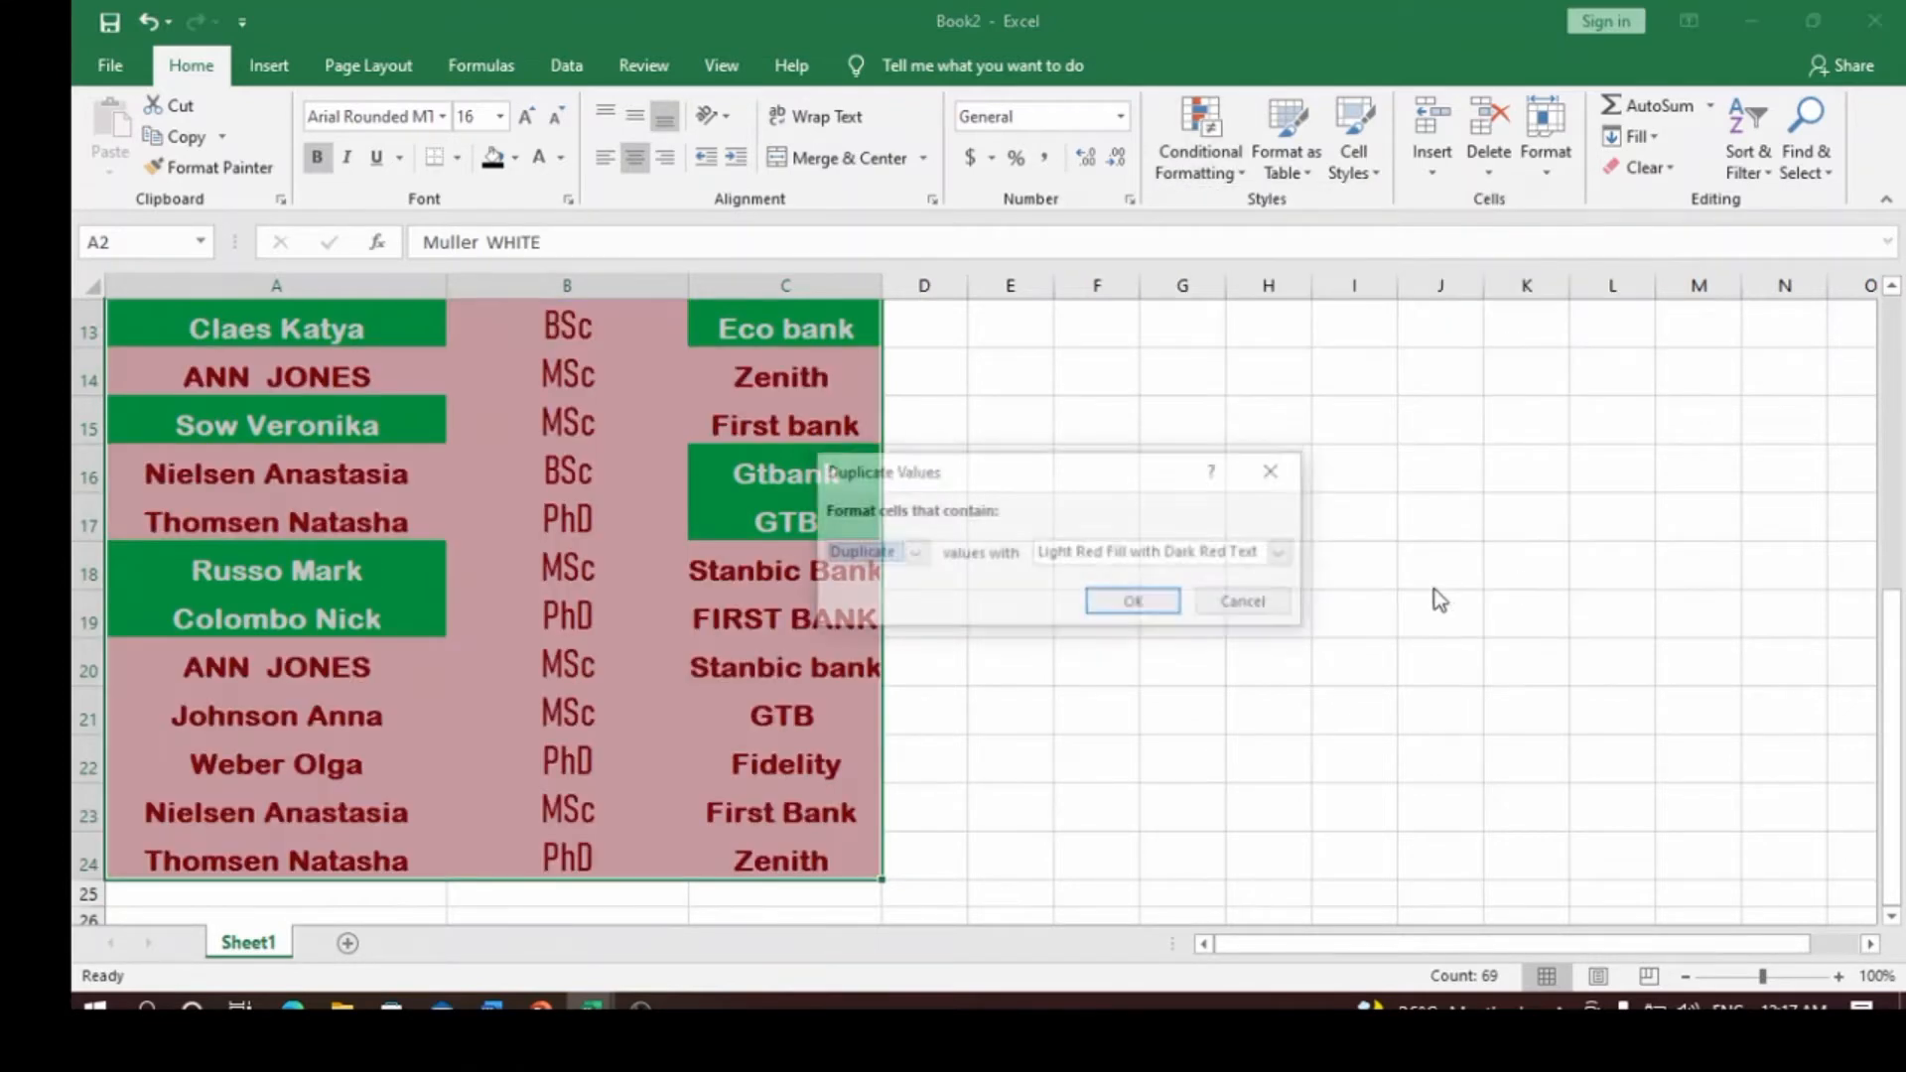
{"action": "left_click", "coordinate": [1135, 602]}
- Copy the records in A2:C24 to E2 and widen columns E, F and G to fit the pasted text
{"action": "scroll", "coordinate": [1164, 585], "scroll_direction": "up", "scroll_amount": 4}
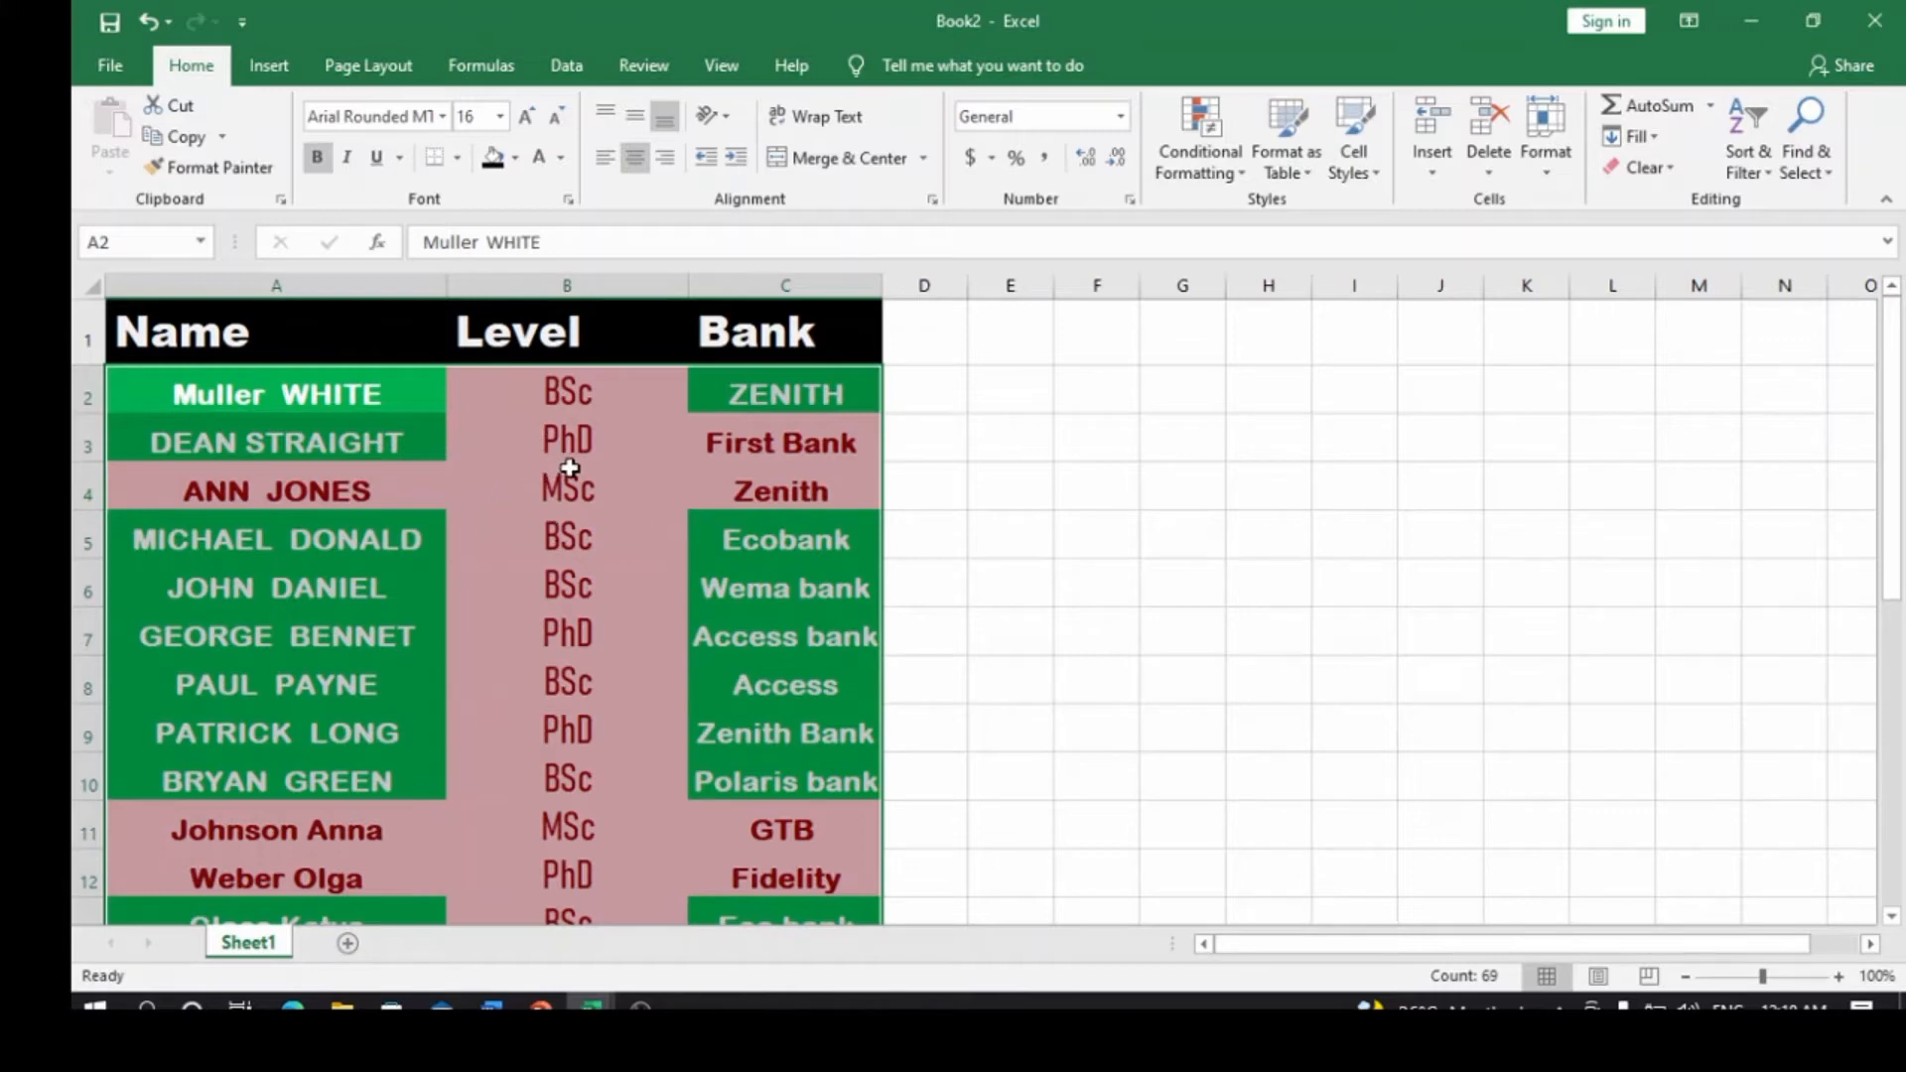
{"action": "key", "text": "ctrl+c"}
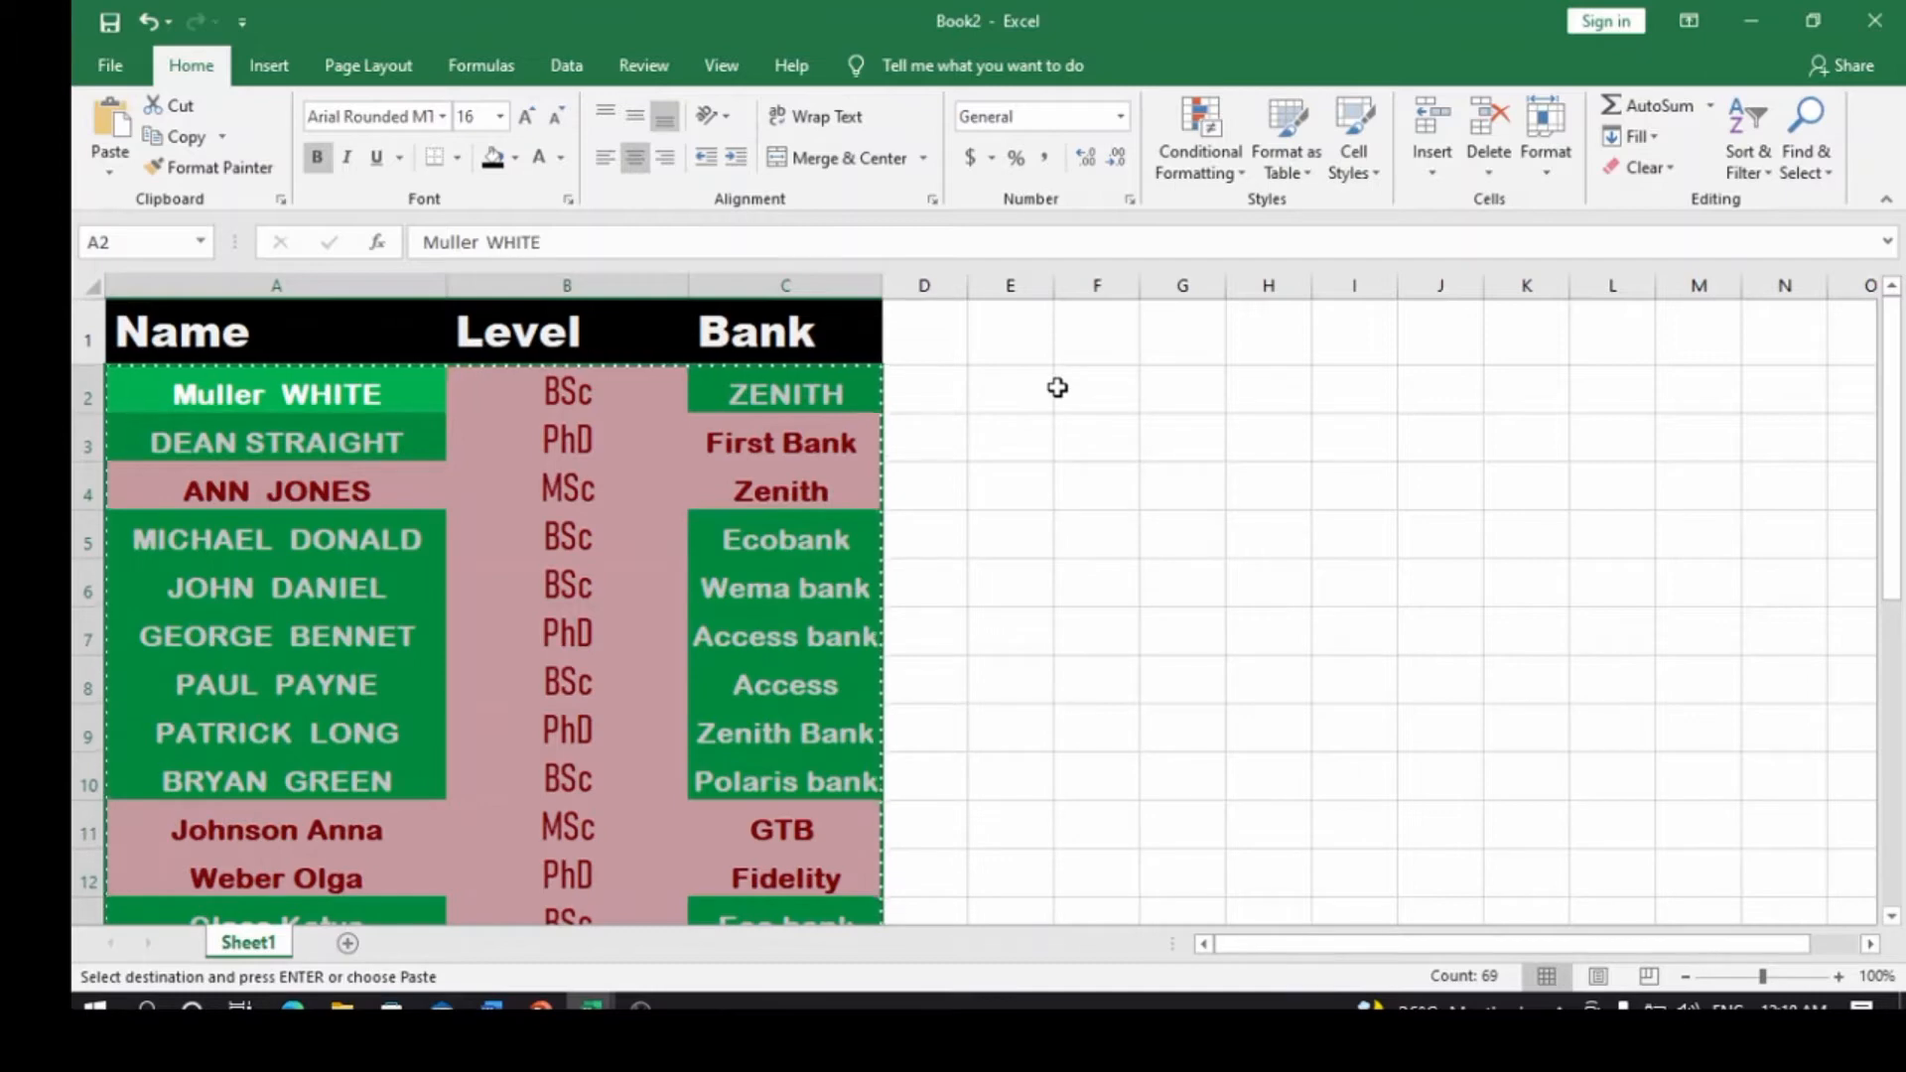
{"action": "left_click", "coordinate": [1024, 385]}
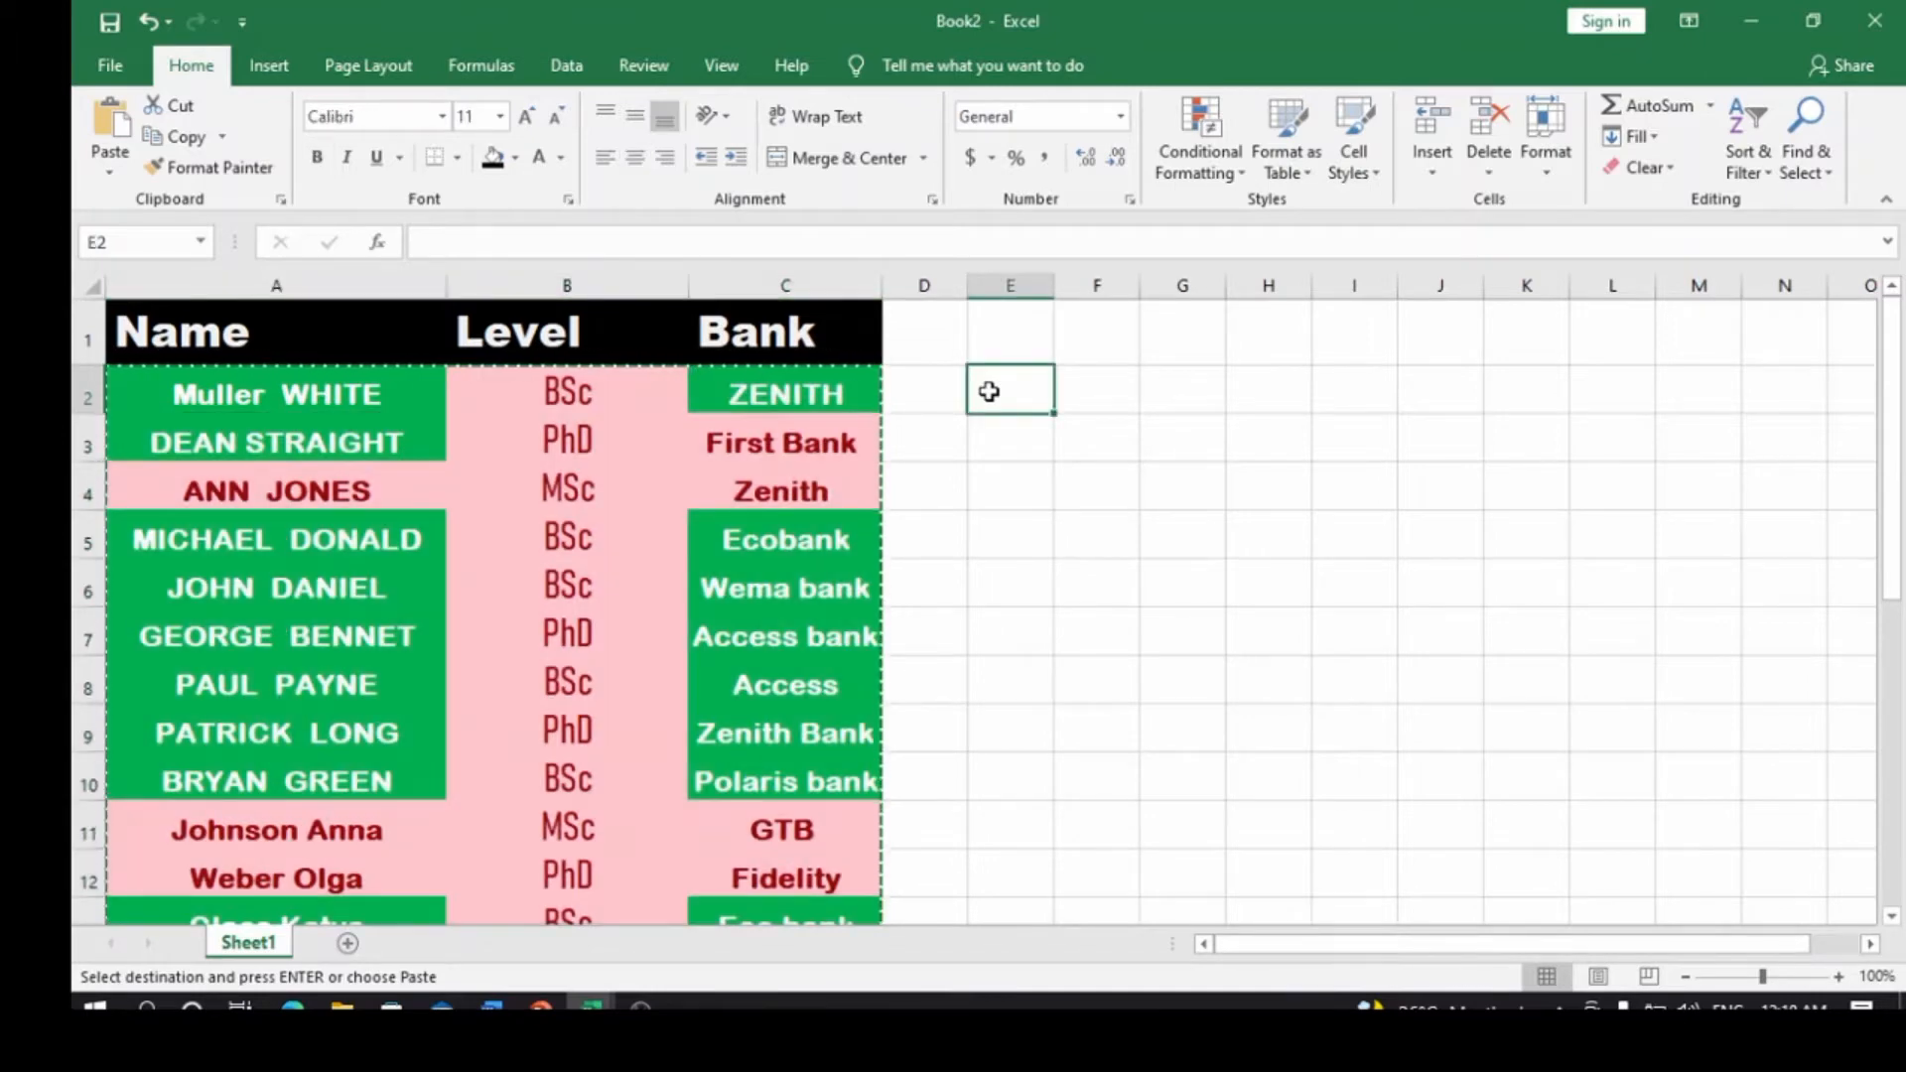
{"action": "key", "text": "ctrl+v"}
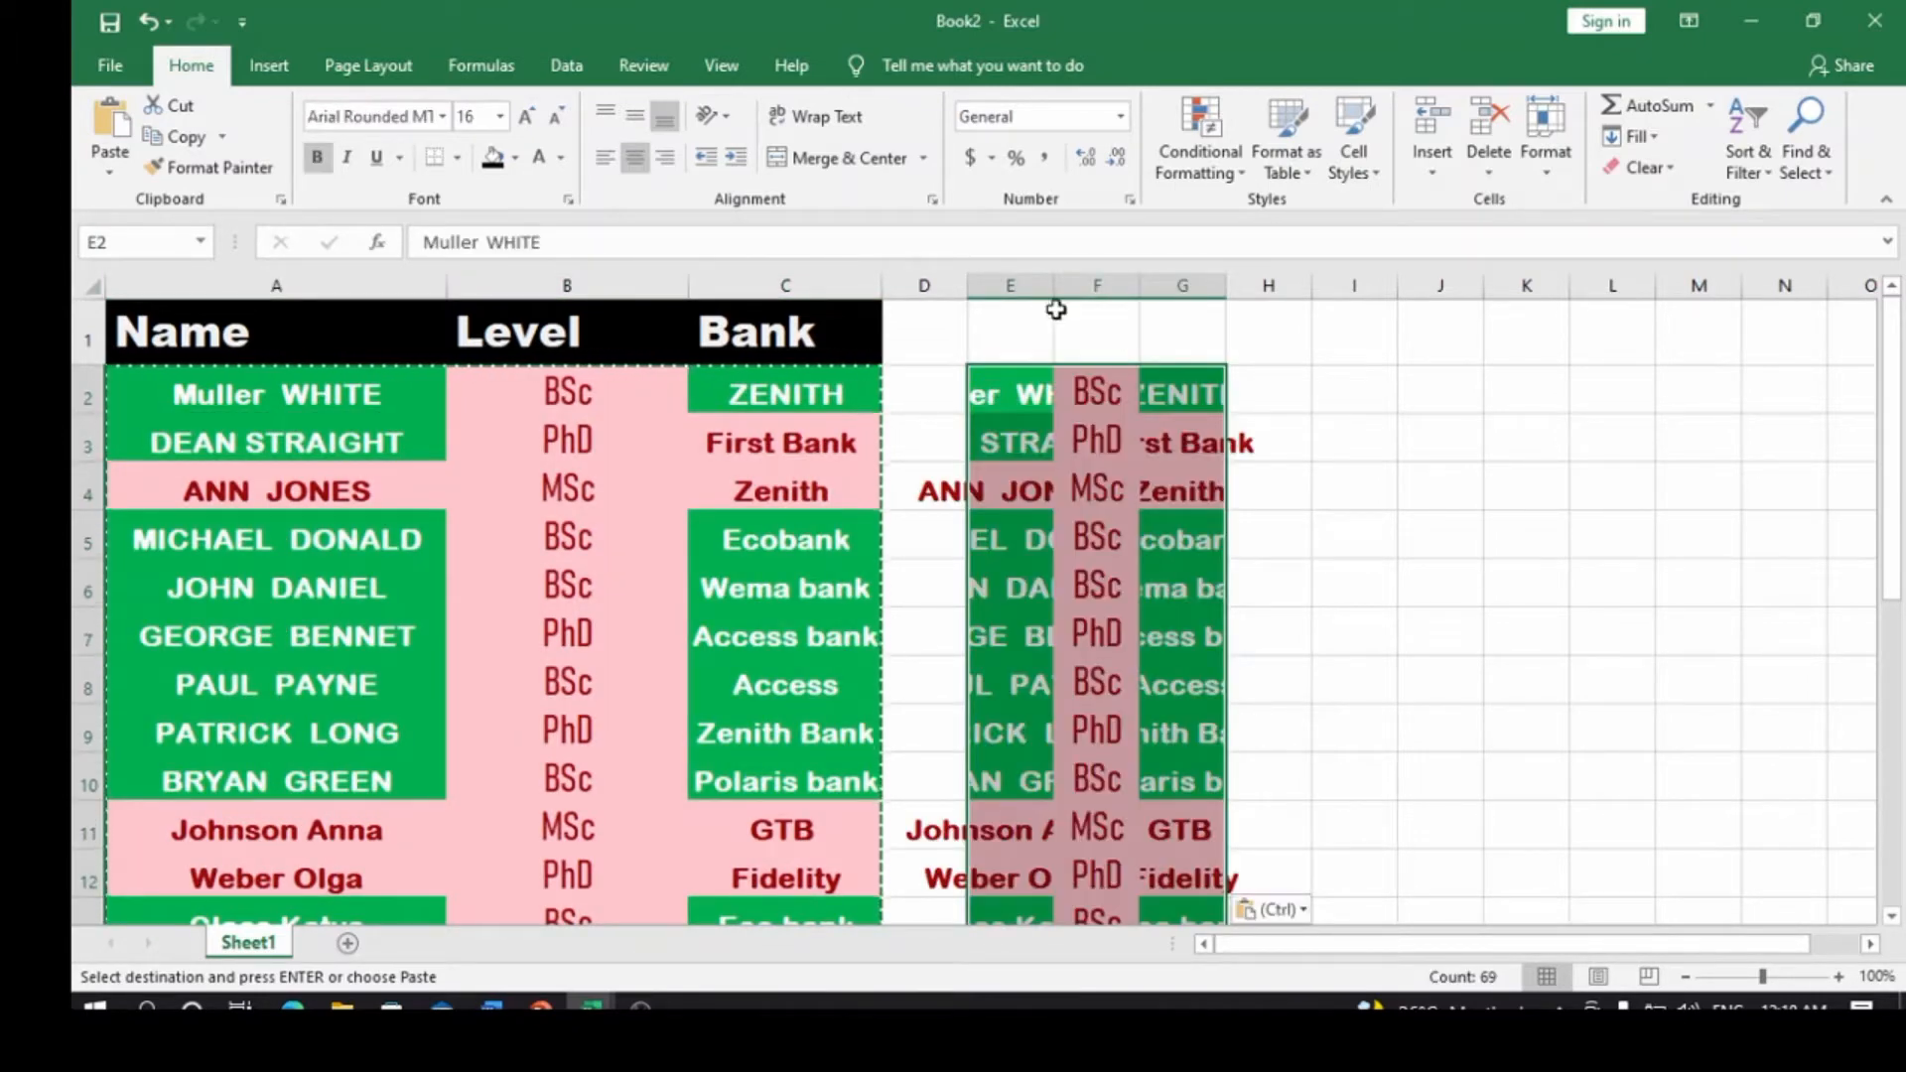
{"action": "left_click_drag", "start_coordinate": [1053, 287], "coordinate": [1464, 286]}
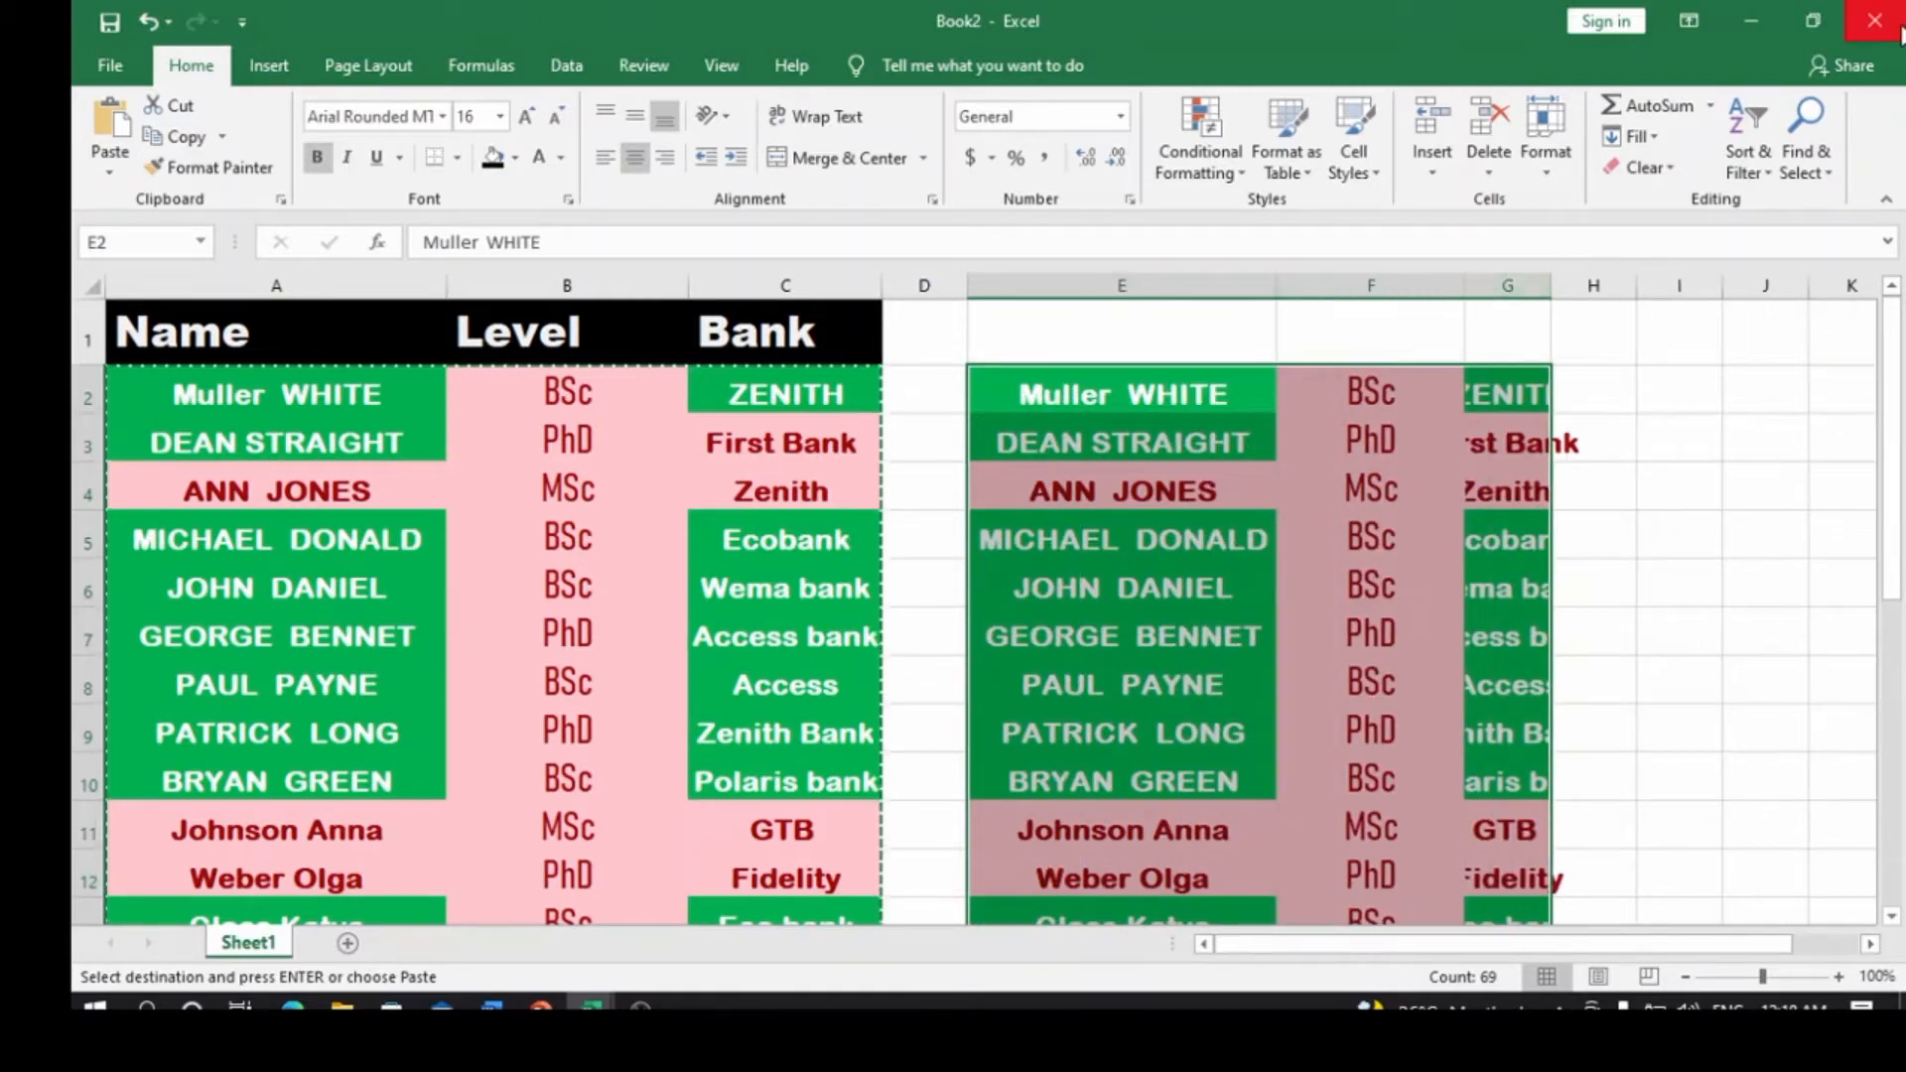
{"action": "left_click_drag", "start_coordinate": [1551, 290], "coordinate": [1688, 290]}
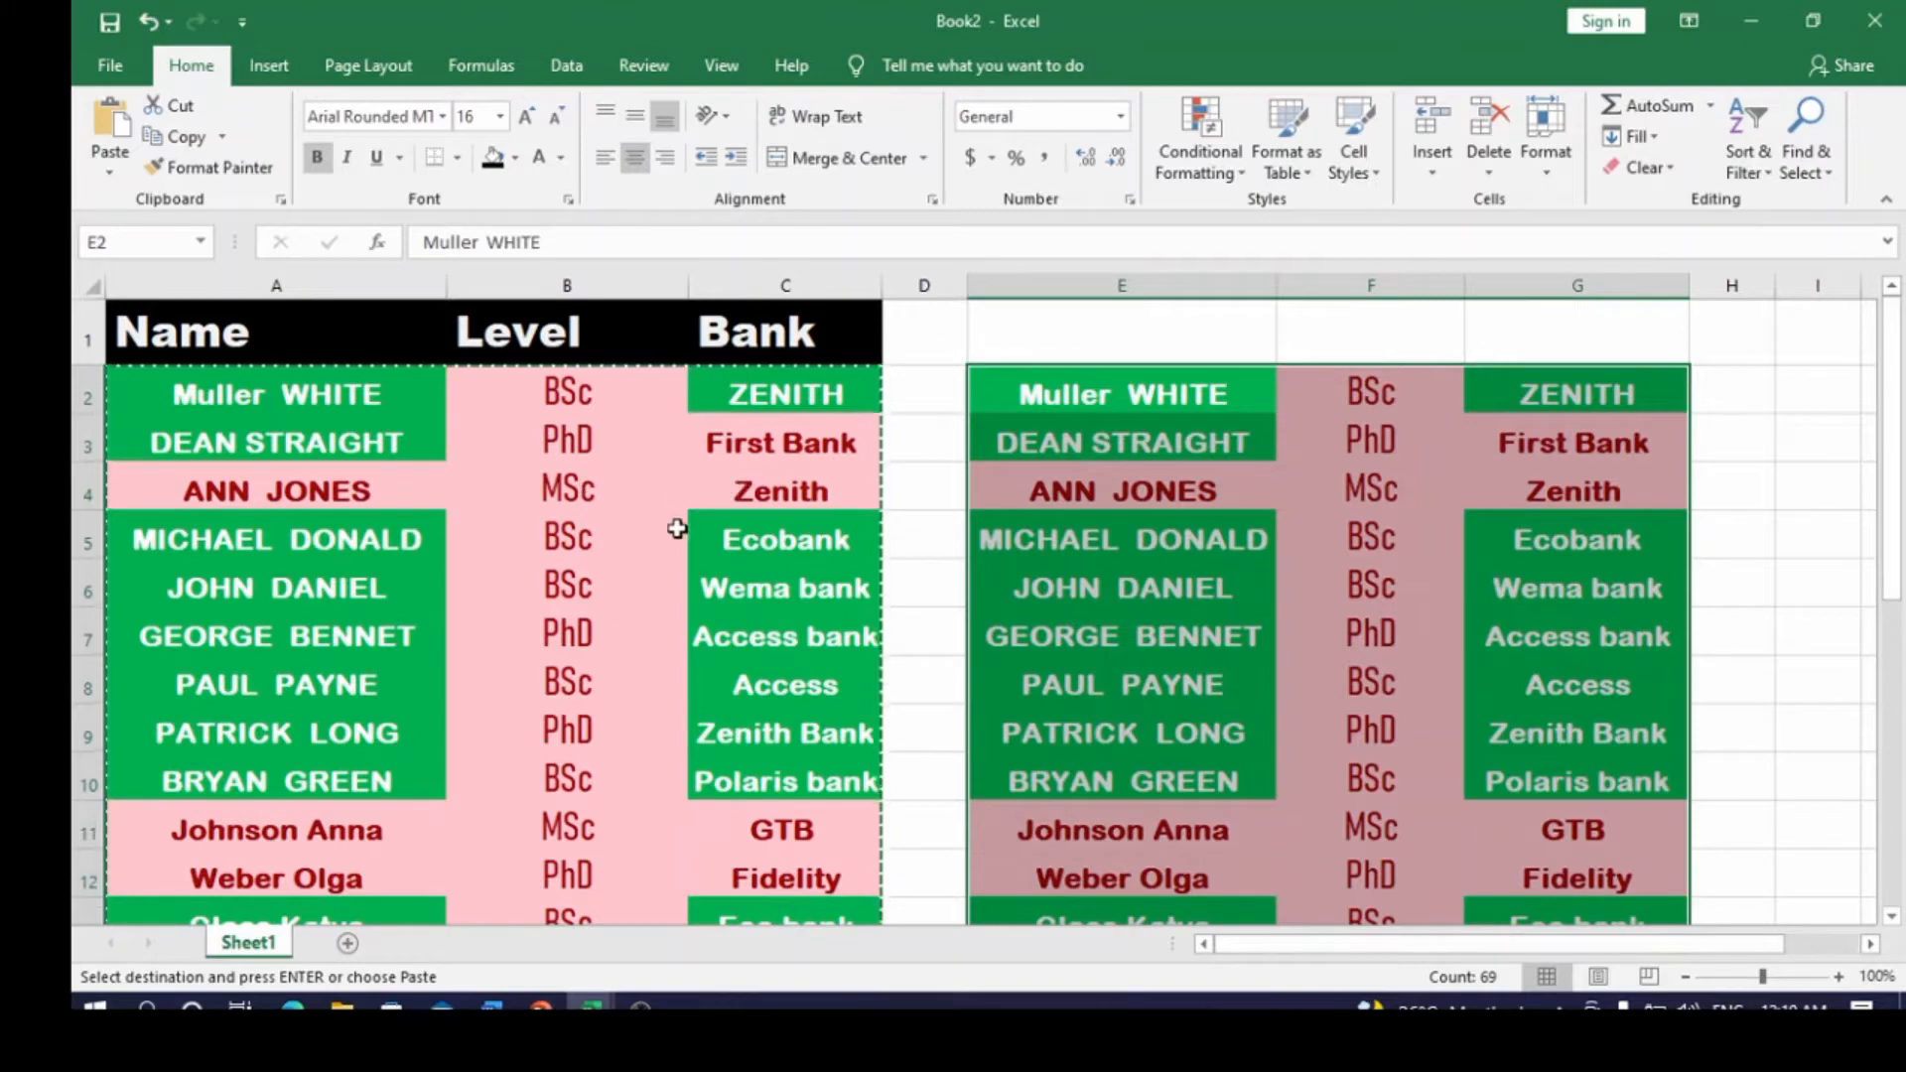
- Clear the conditional formatting rules from the copied records in E2:G24 only
{"action": "scroll", "coordinate": [460, 526], "scroll_direction": "down", "scroll_amount": 3}
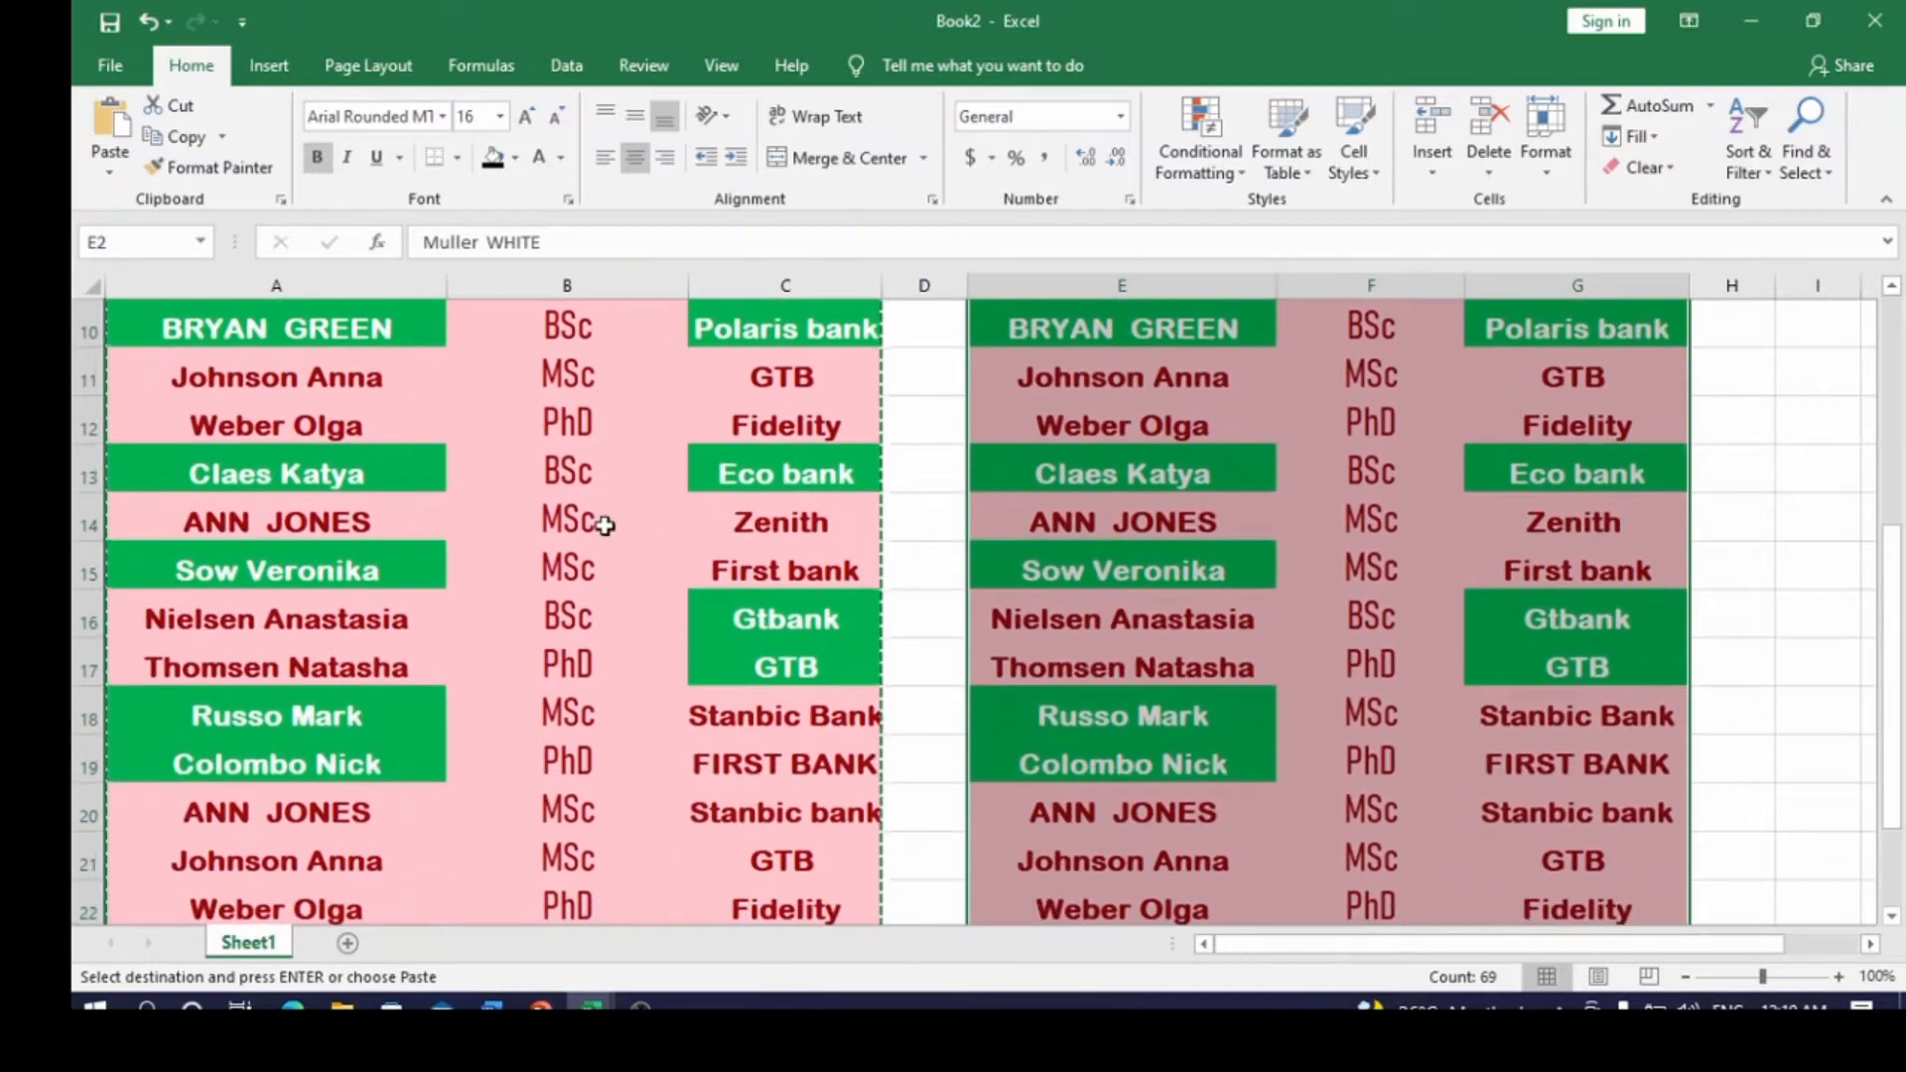
{"action": "scroll", "coordinate": [708, 462], "scroll_direction": "up", "scroll_amount": 3}
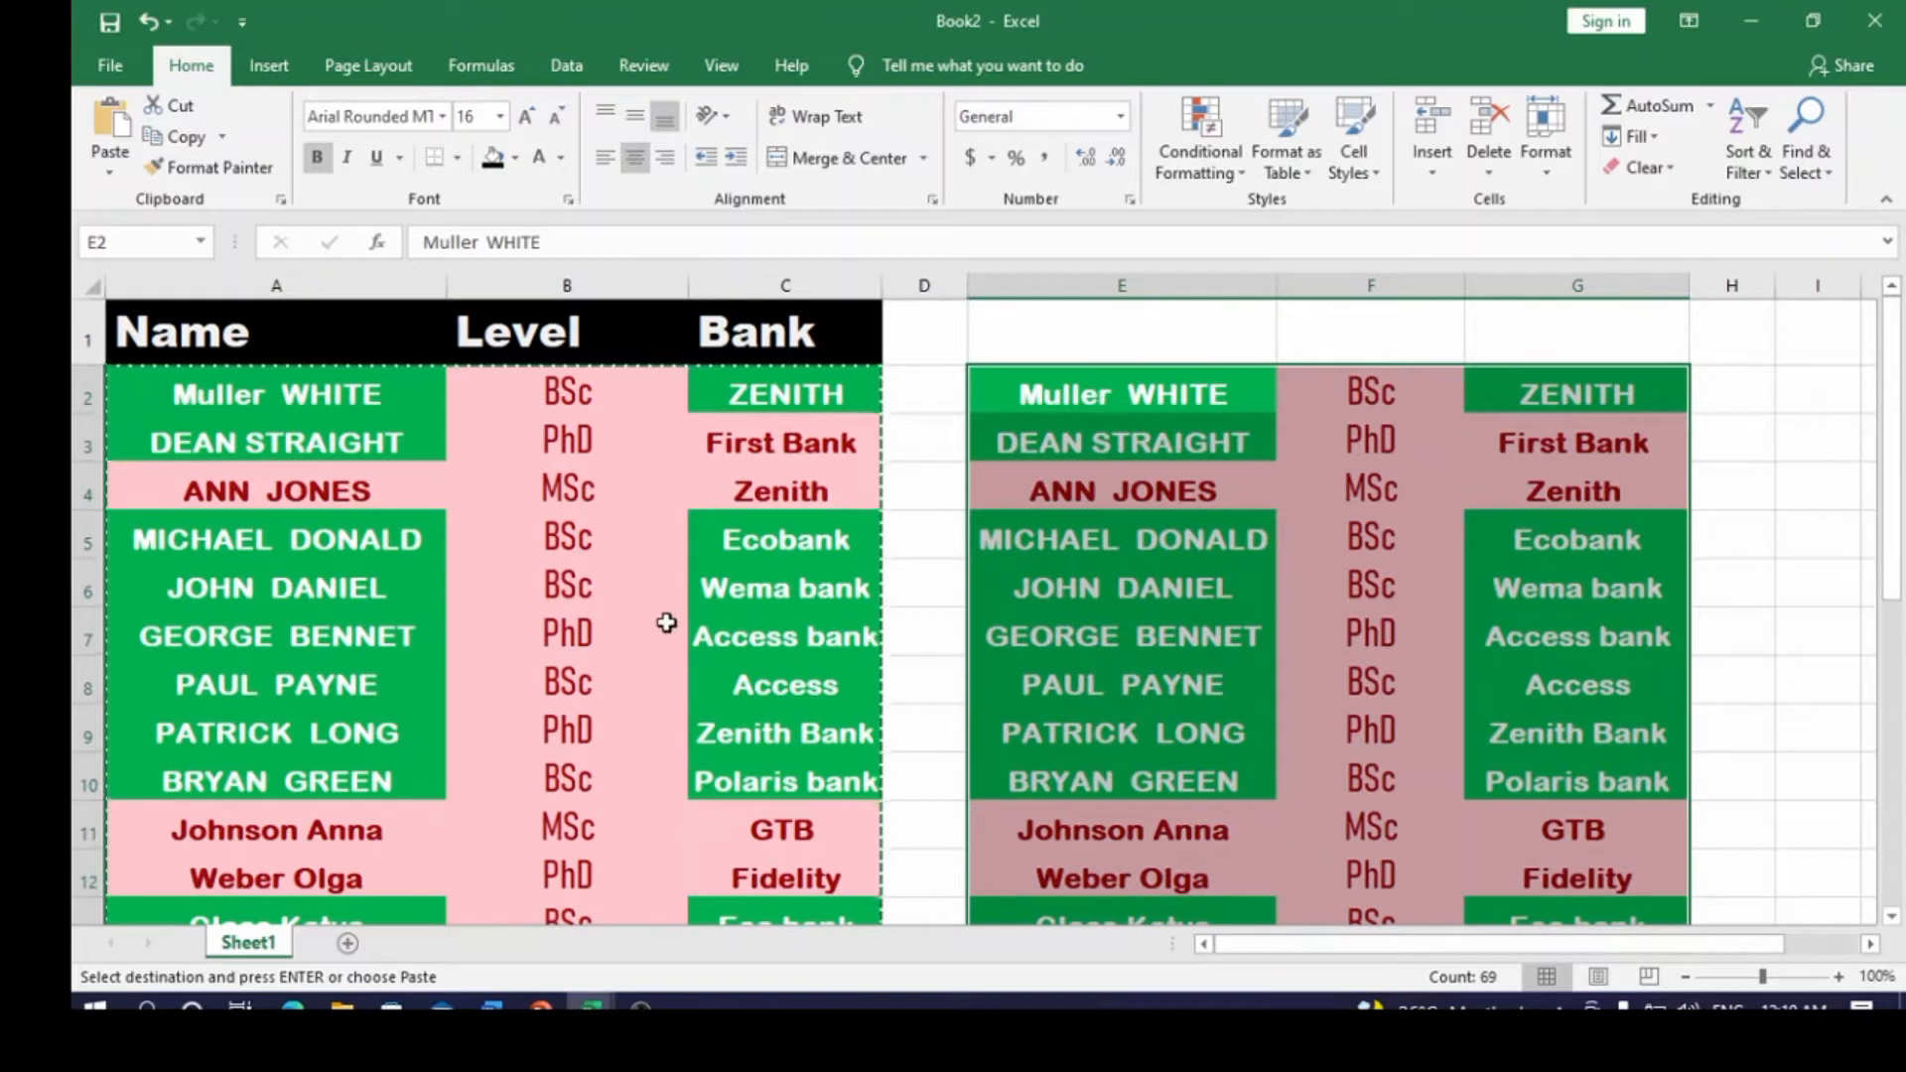
{"action": "left_click", "coordinate": [1411, 437]}
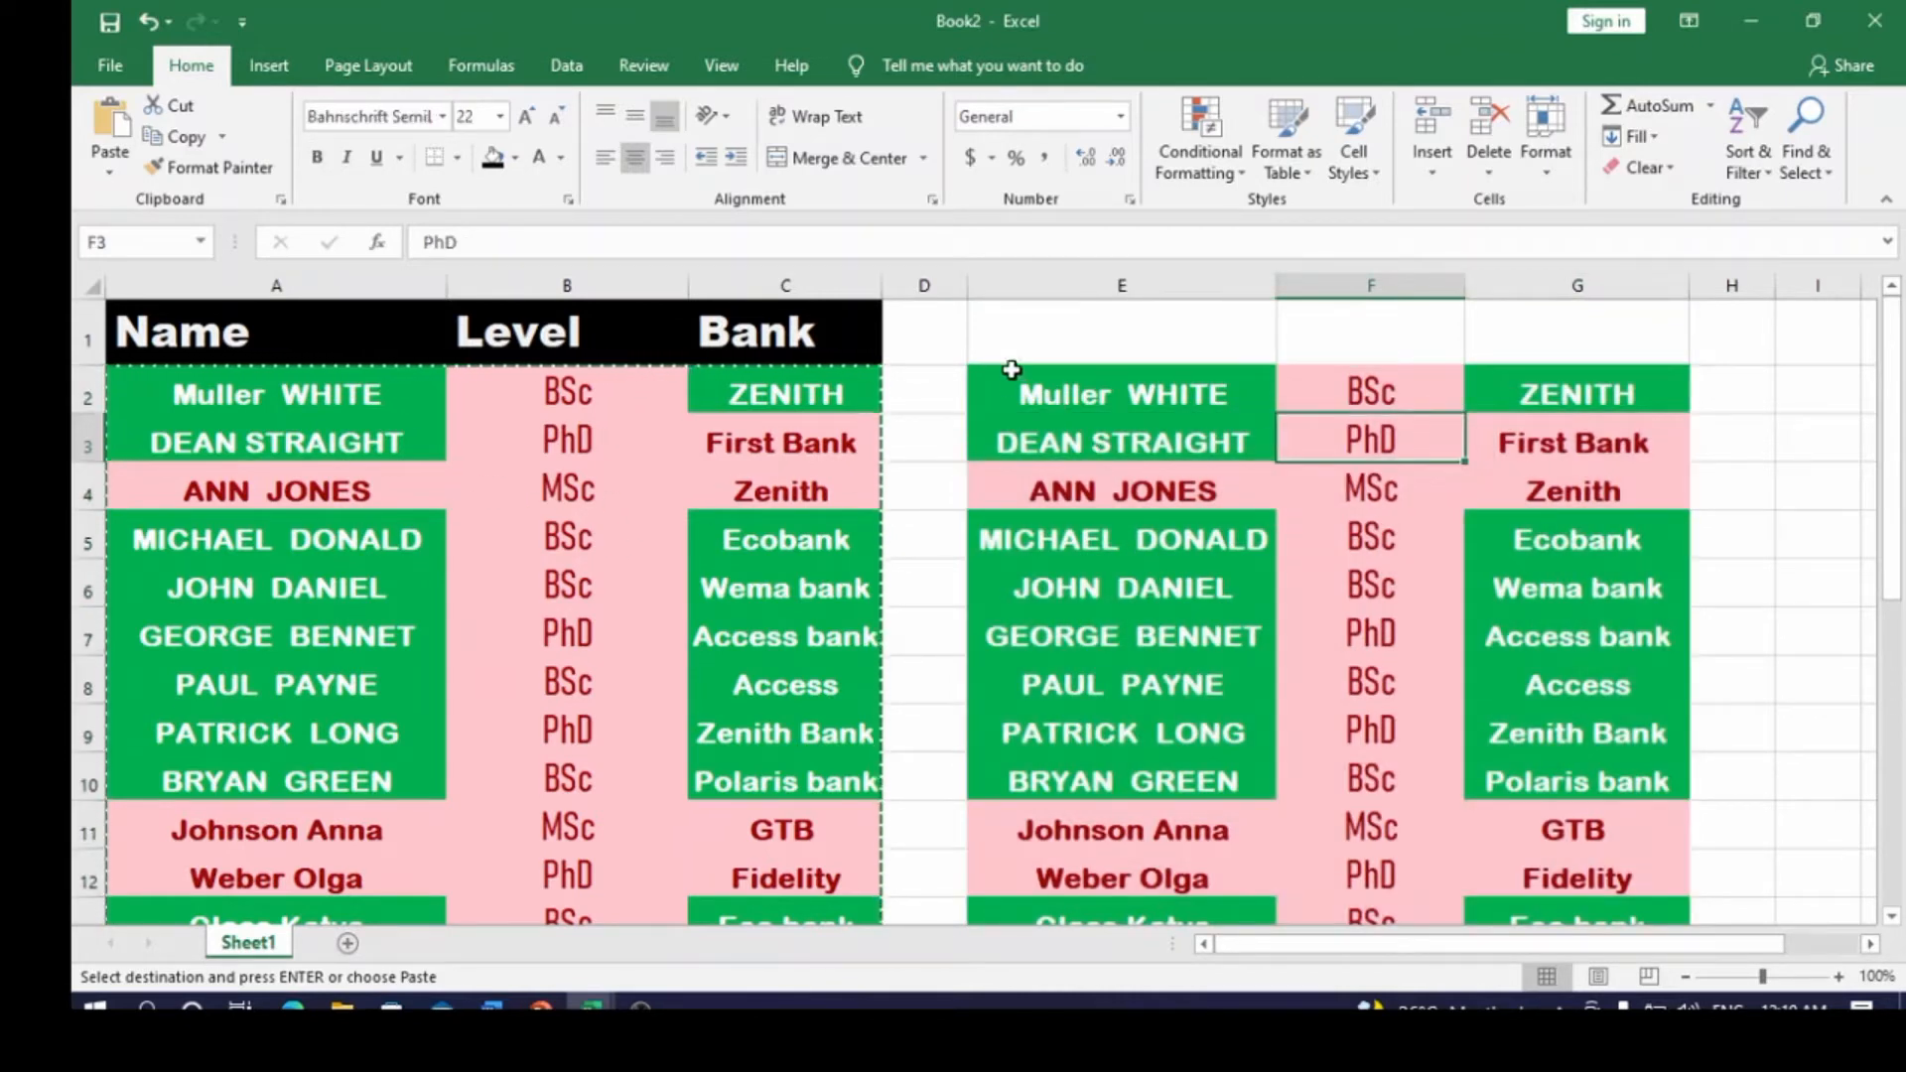
{"action": "left_click_drag", "start_coordinate": [1012, 374], "coordinate": [1685, 831]}
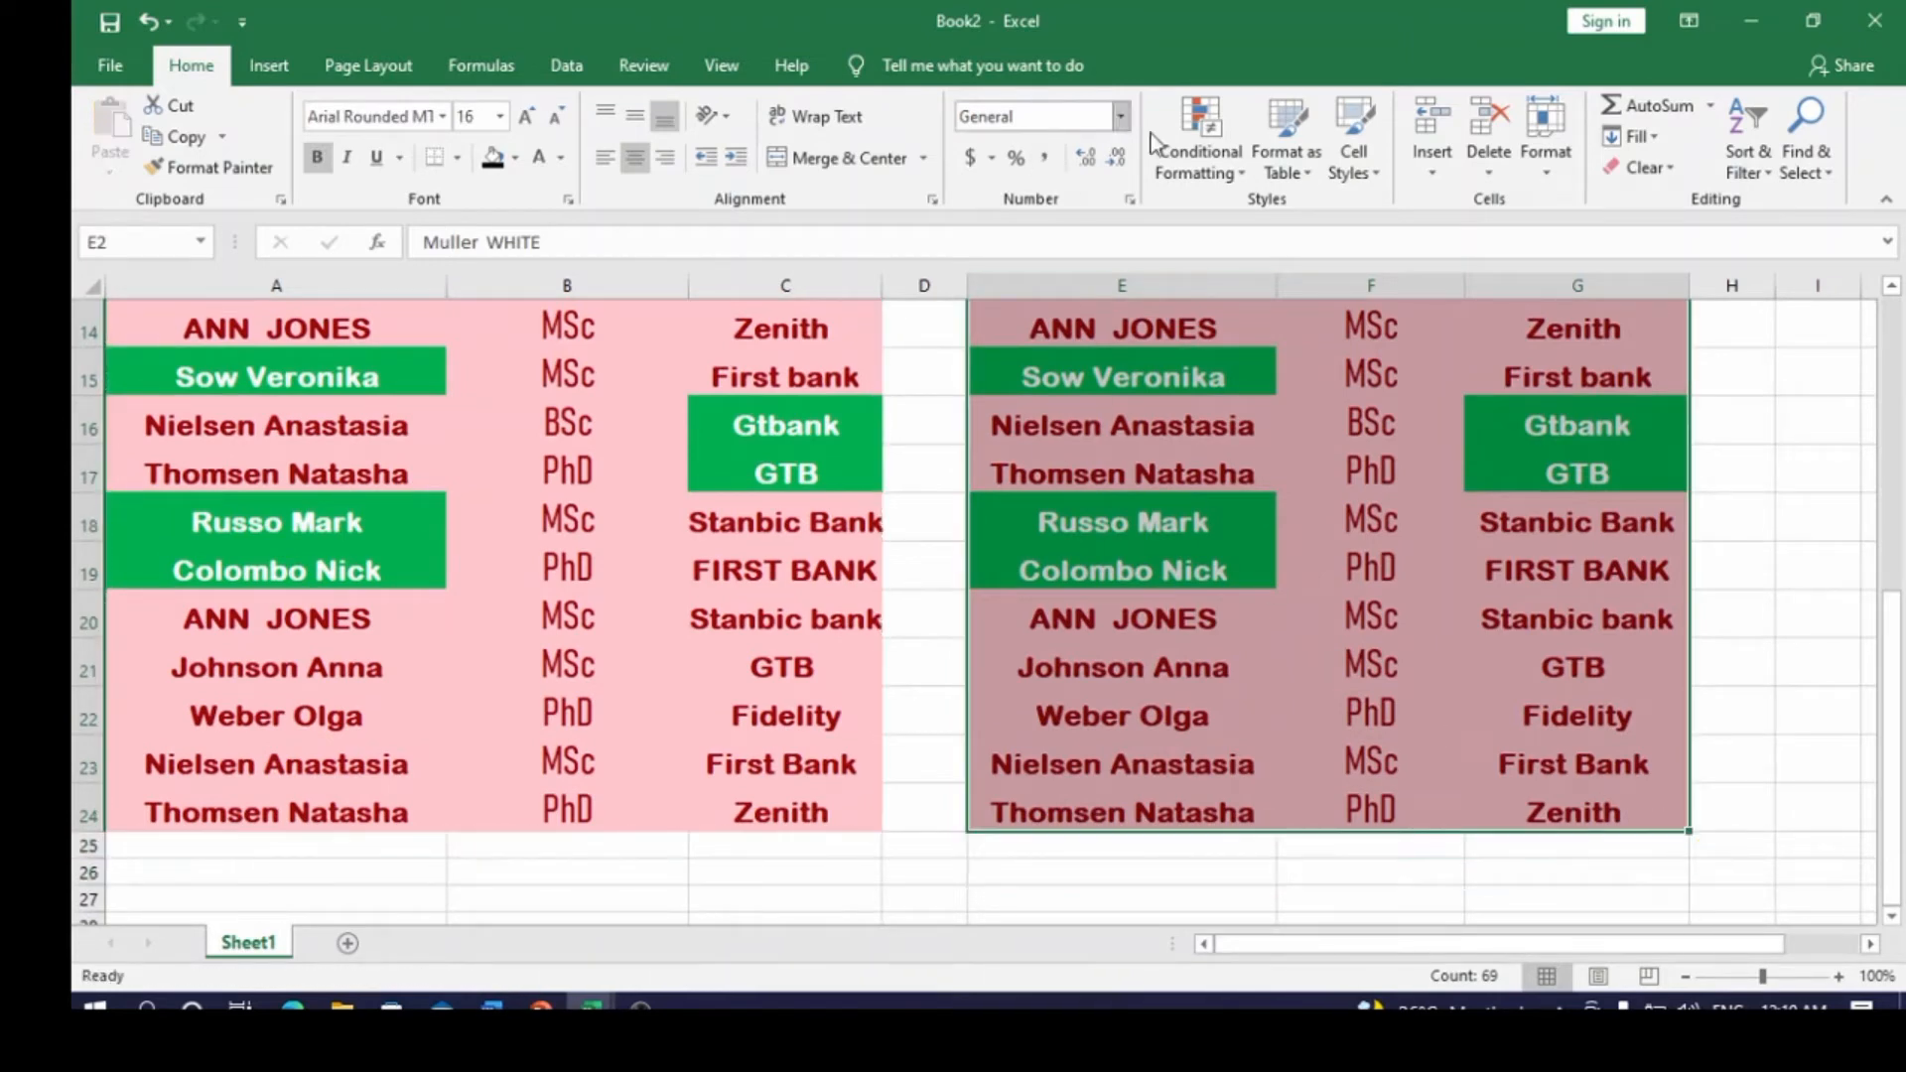
{"action": "left_click", "coordinate": [1210, 169]}
{"action": "mouse_move", "coordinate": [1283, 532]}
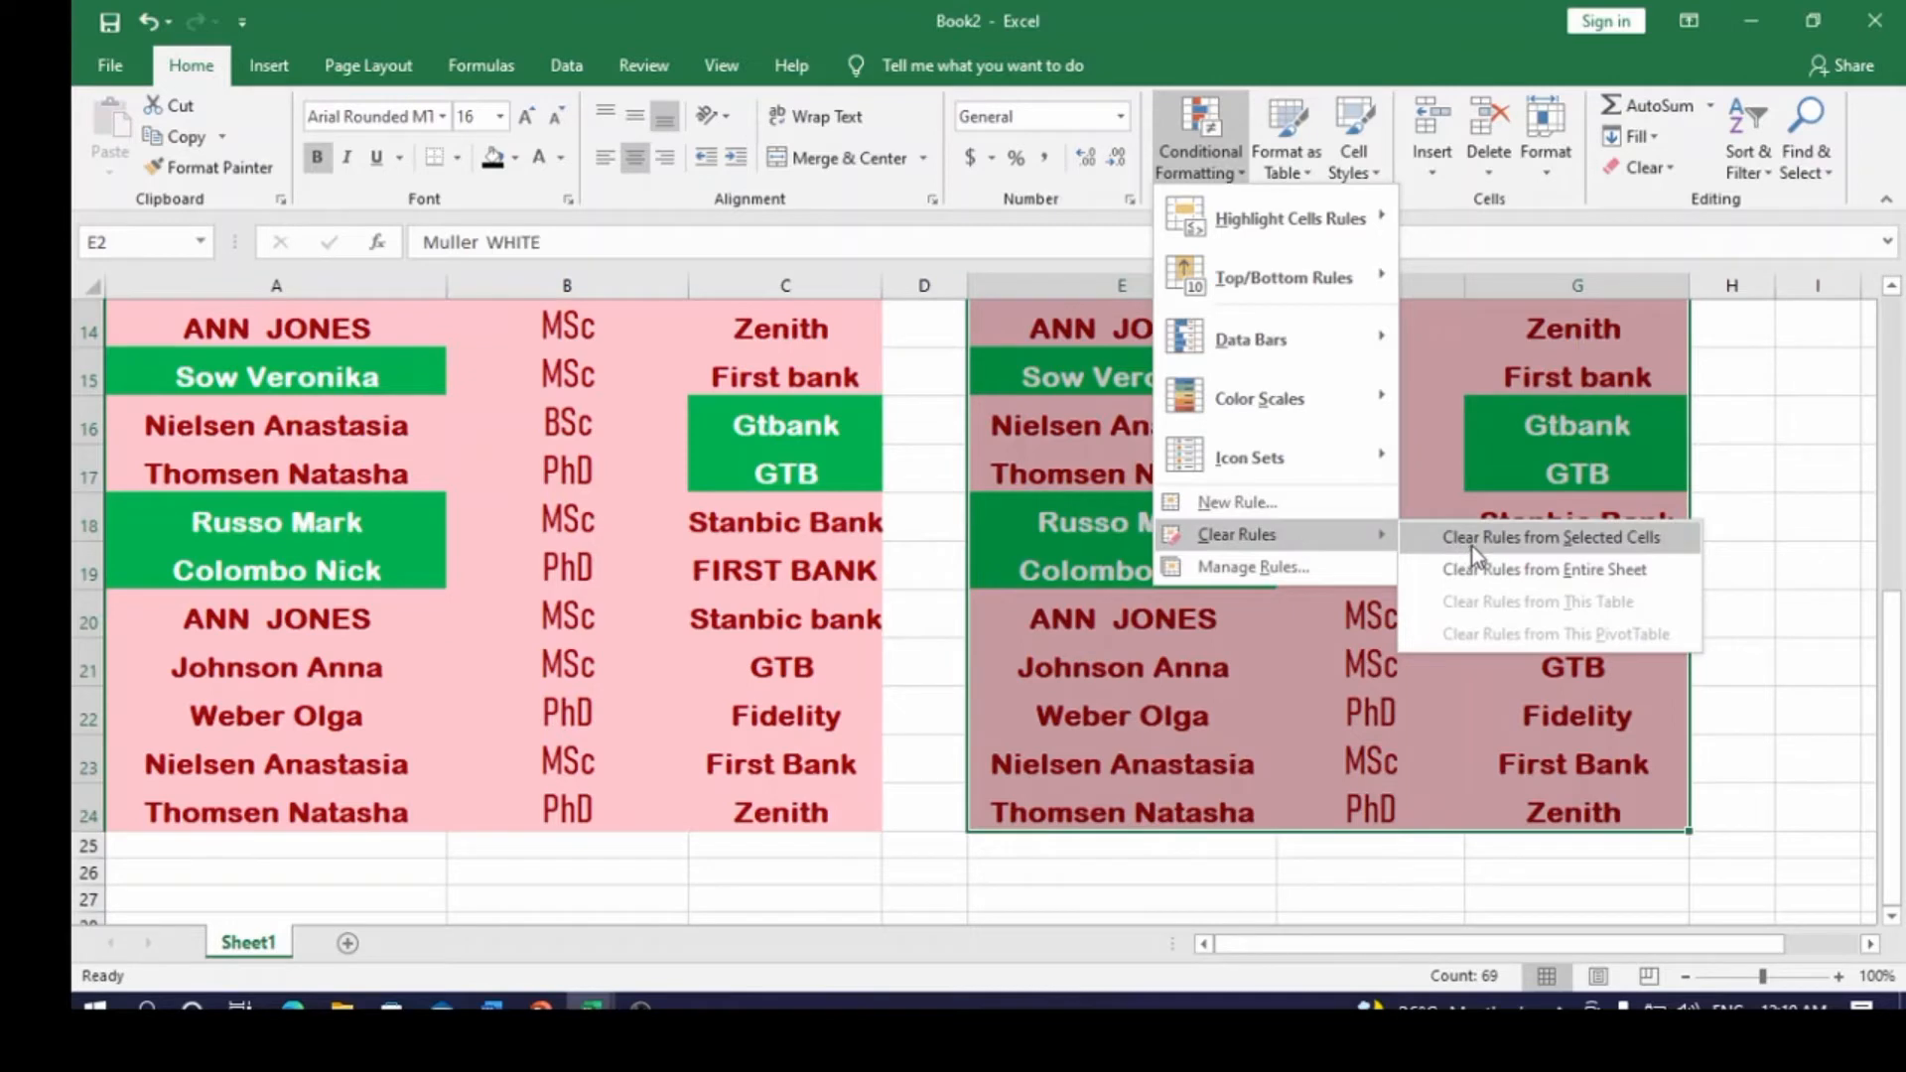
{"action": "left_click", "coordinate": [1473, 546]}
- Enter the formula =E2&F2&G2 in cell I2 to join the name, level and bank
{"action": "scroll", "coordinate": [1420, 516], "scroll_direction": "up", "scroll_amount": 4}
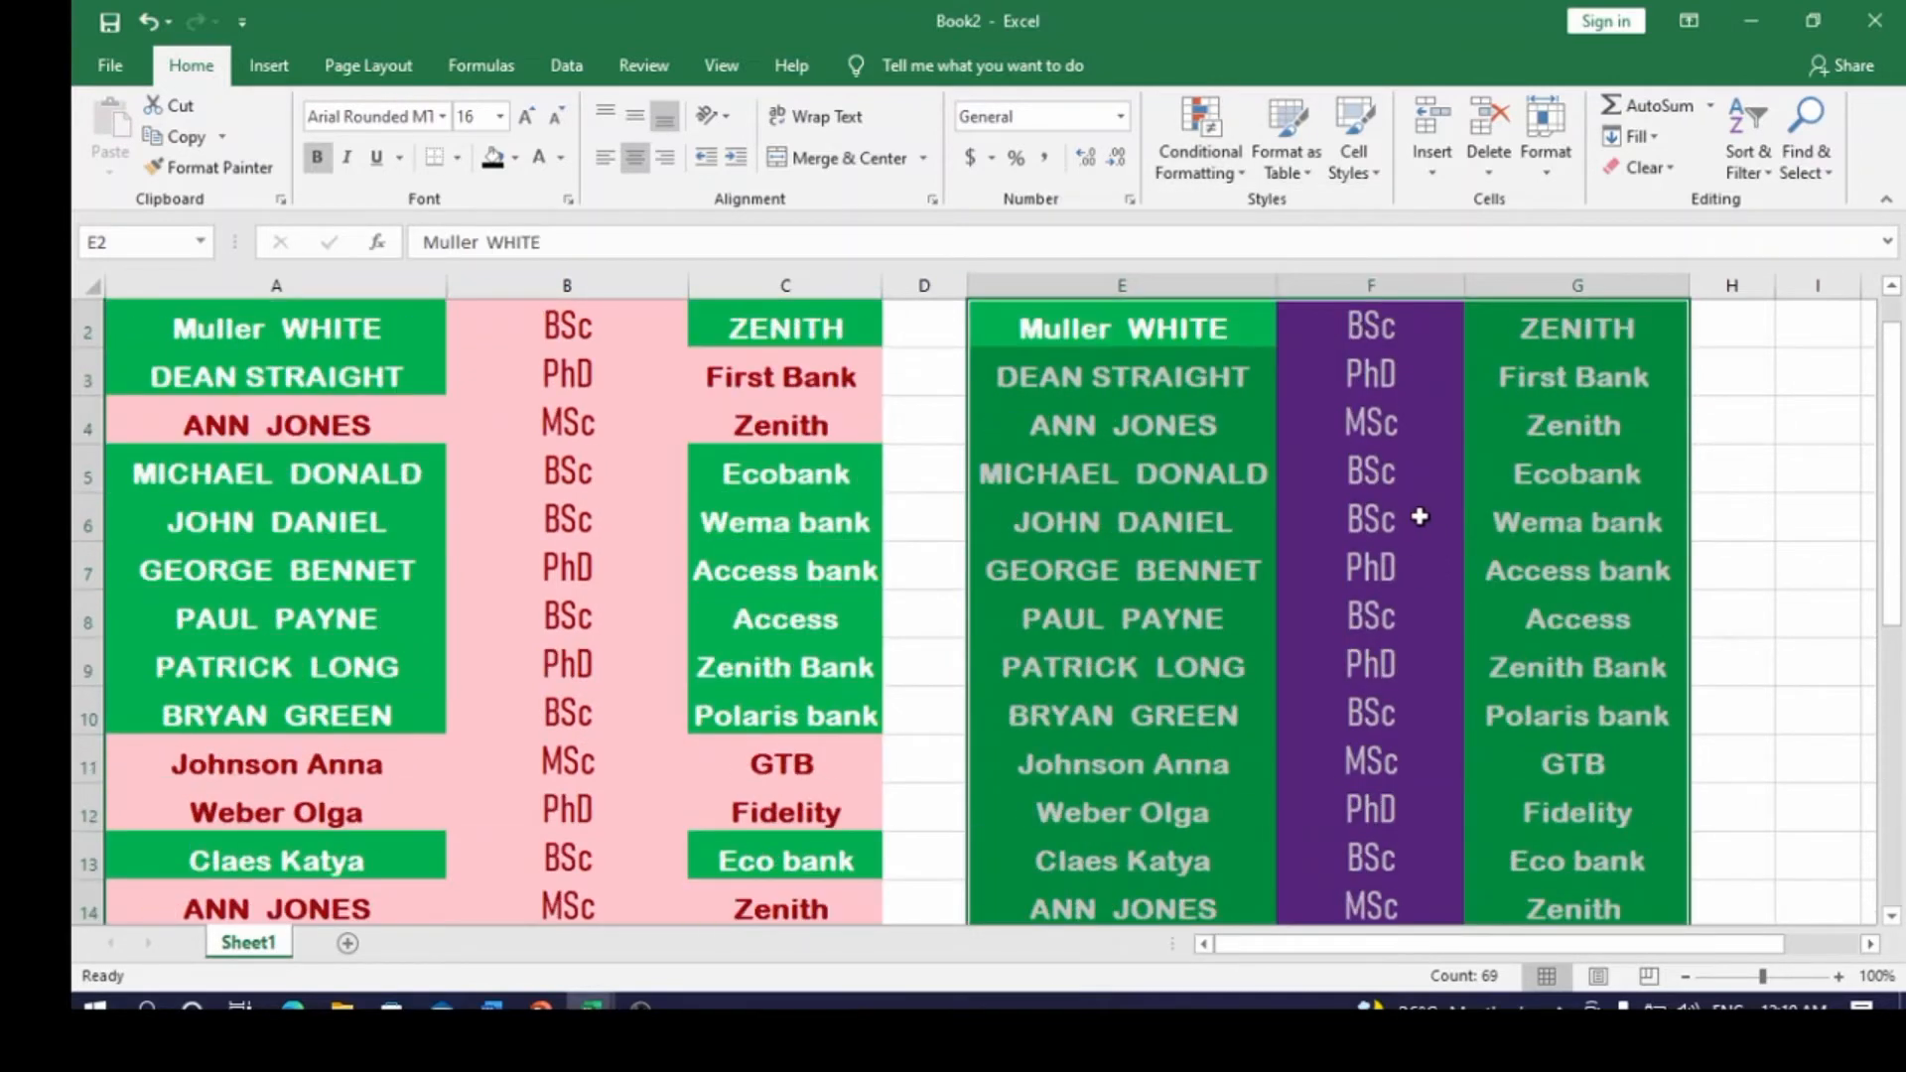
{"action": "scroll", "coordinate": [1419, 516], "scroll_direction": "up", "scroll_amount": 1}
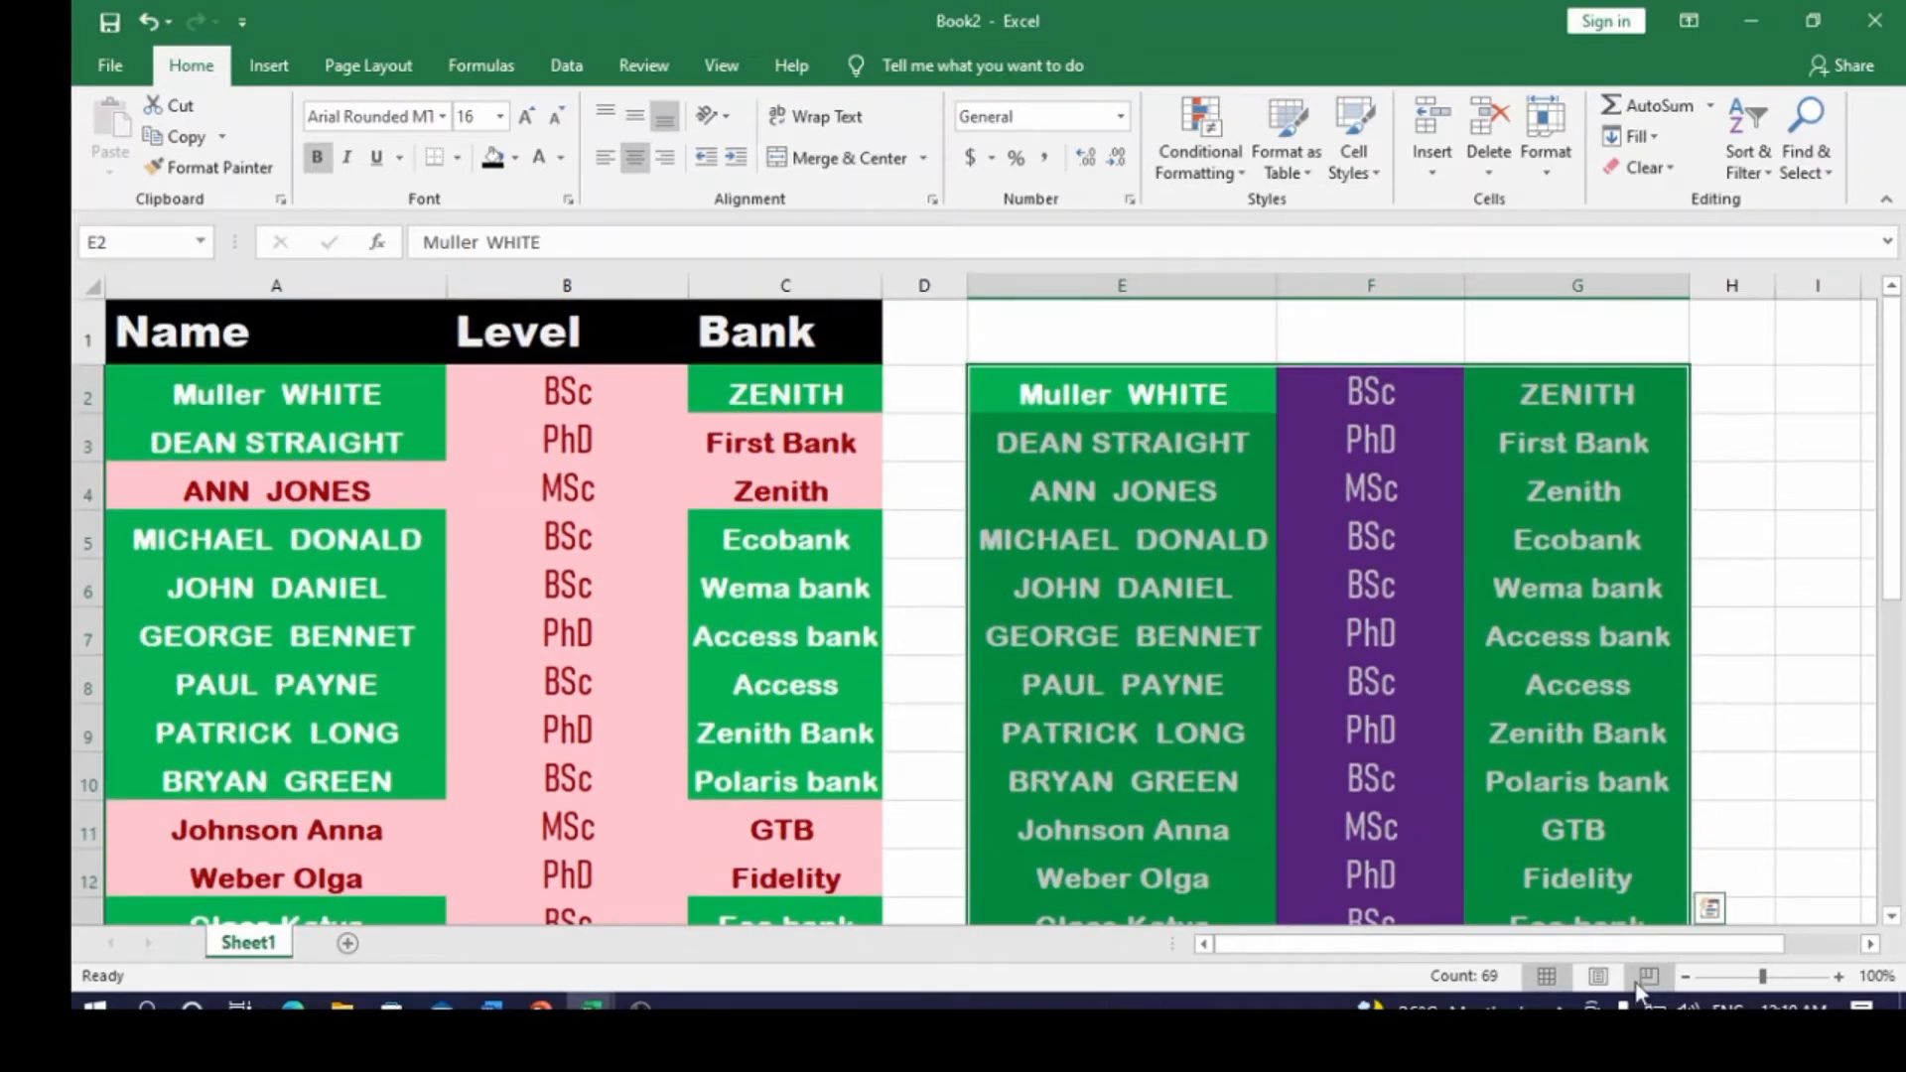
{"action": "left_click_drag", "start_coordinate": [1630, 951], "coordinate": [1678, 944]}
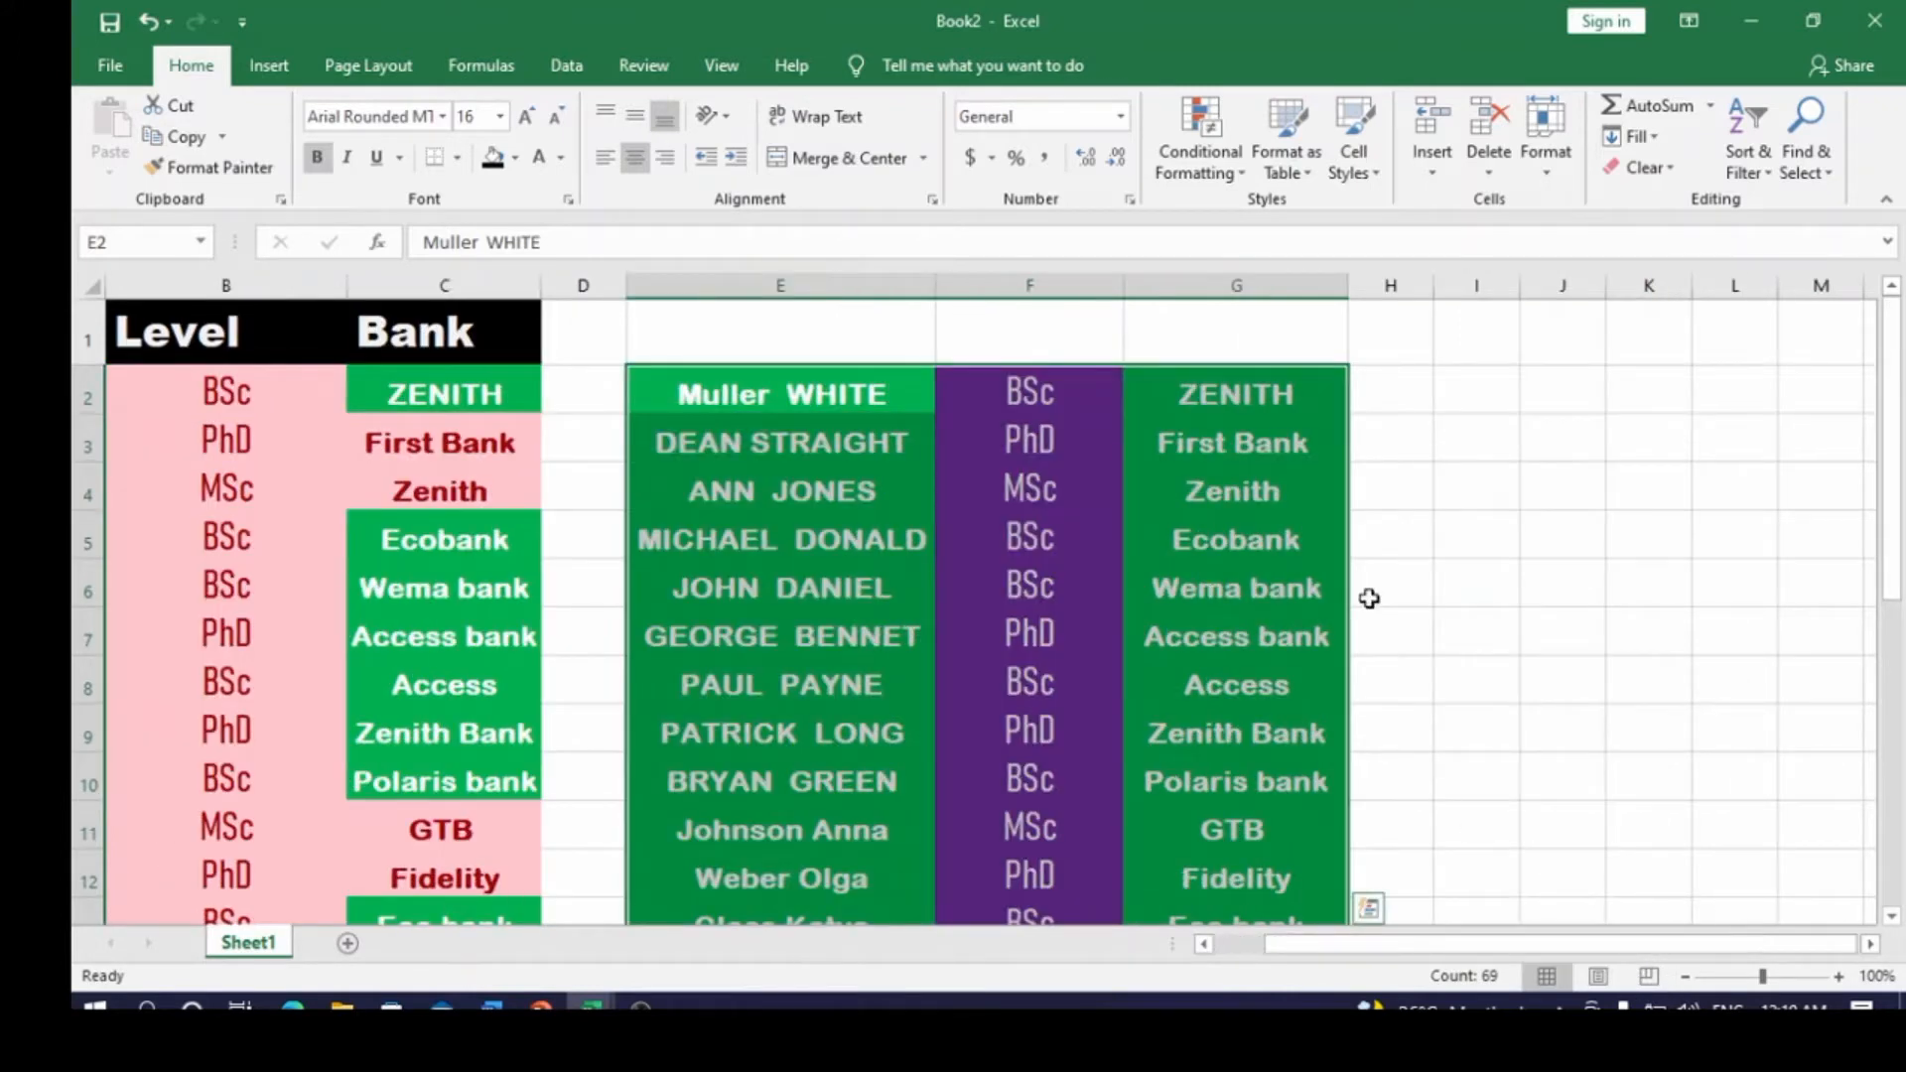
{"action": "left_click", "coordinate": [1453, 395]}
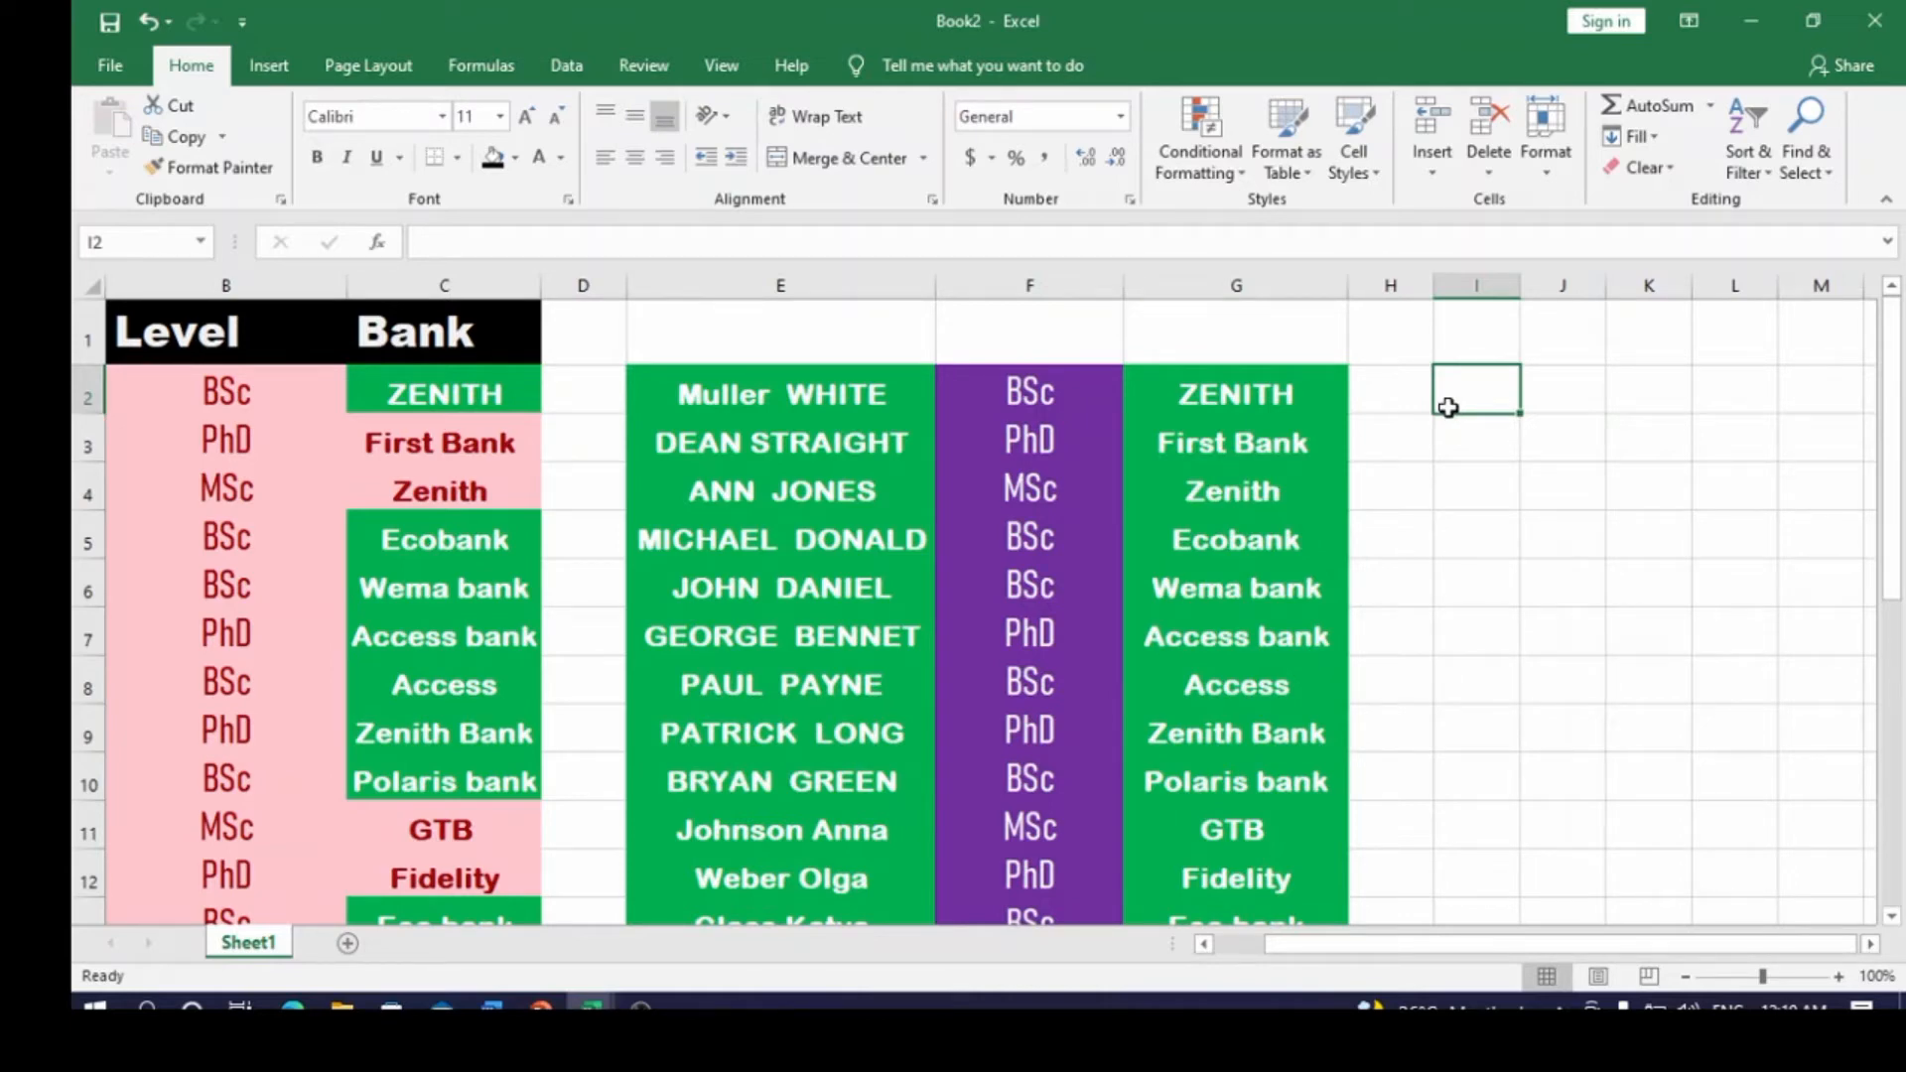
{"action": "type", "text": "="}
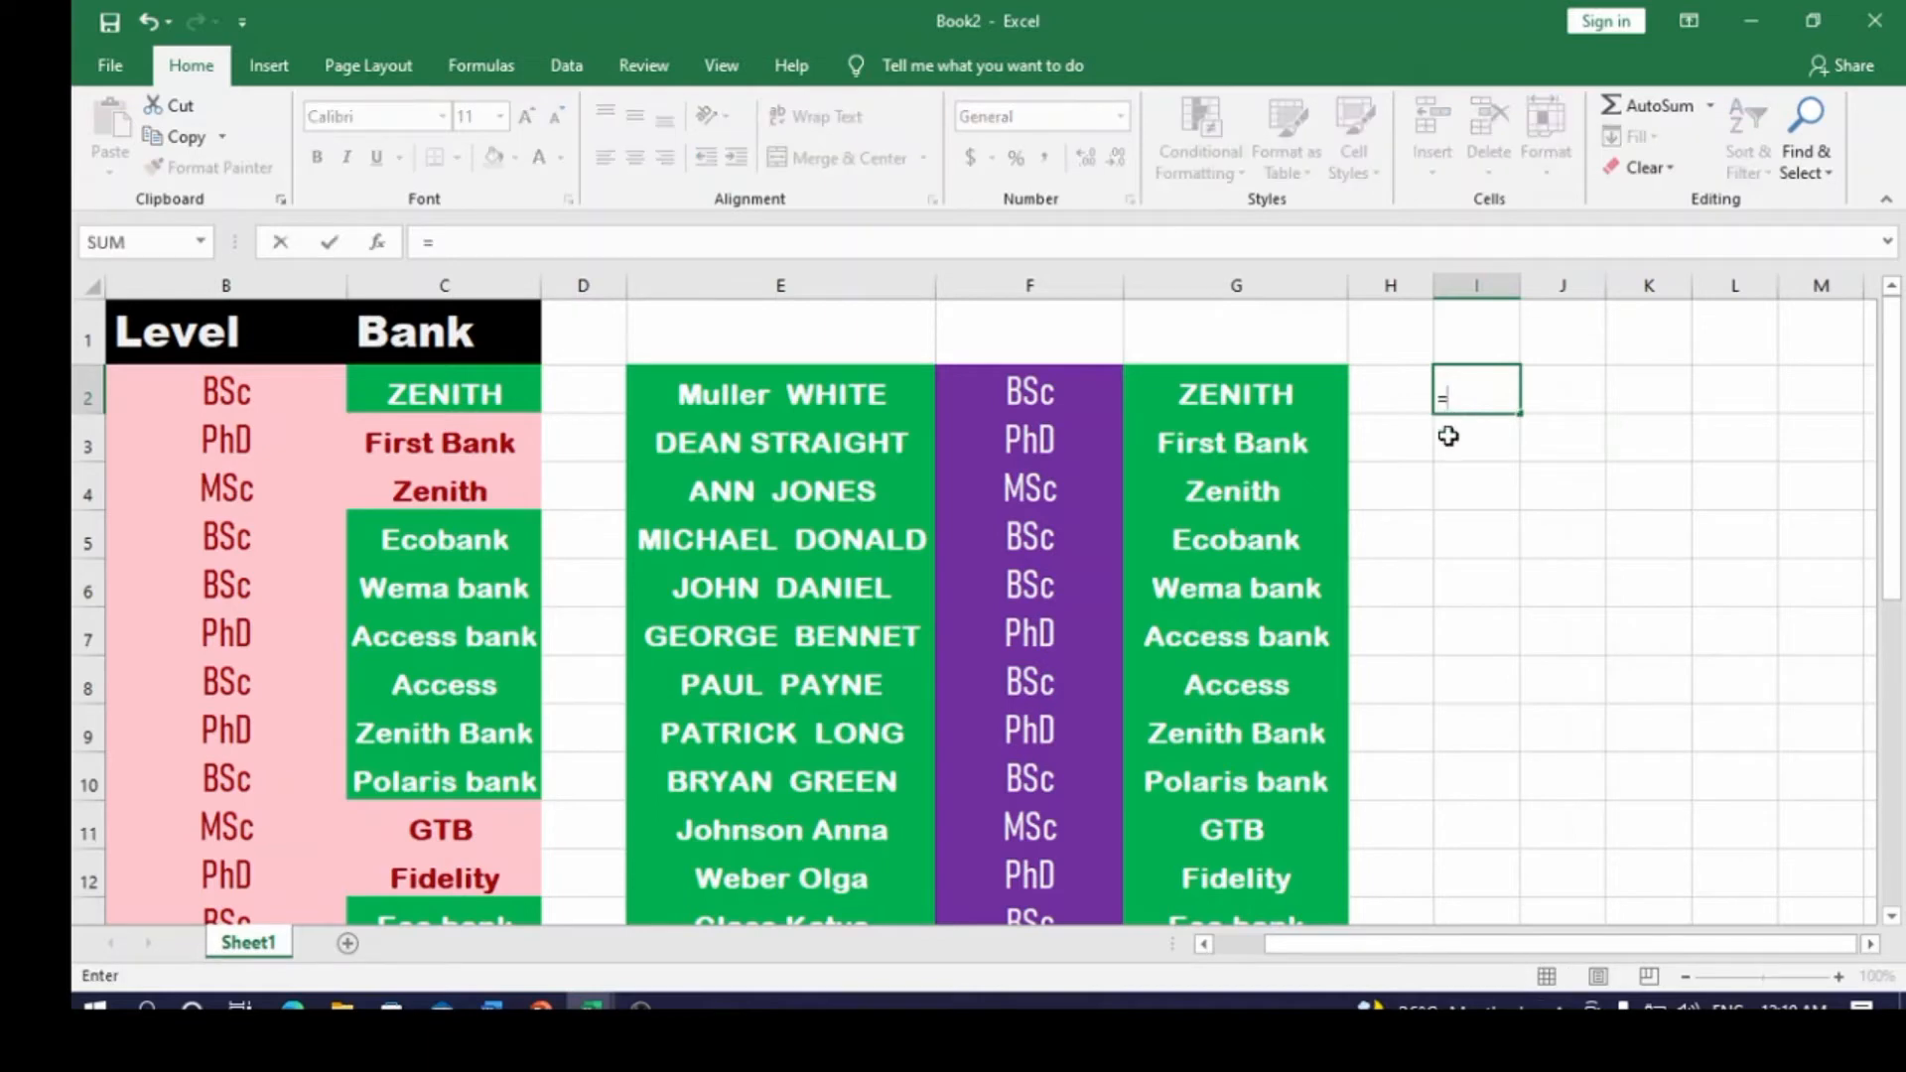
{"action": "left_click", "coordinate": [766, 402]}
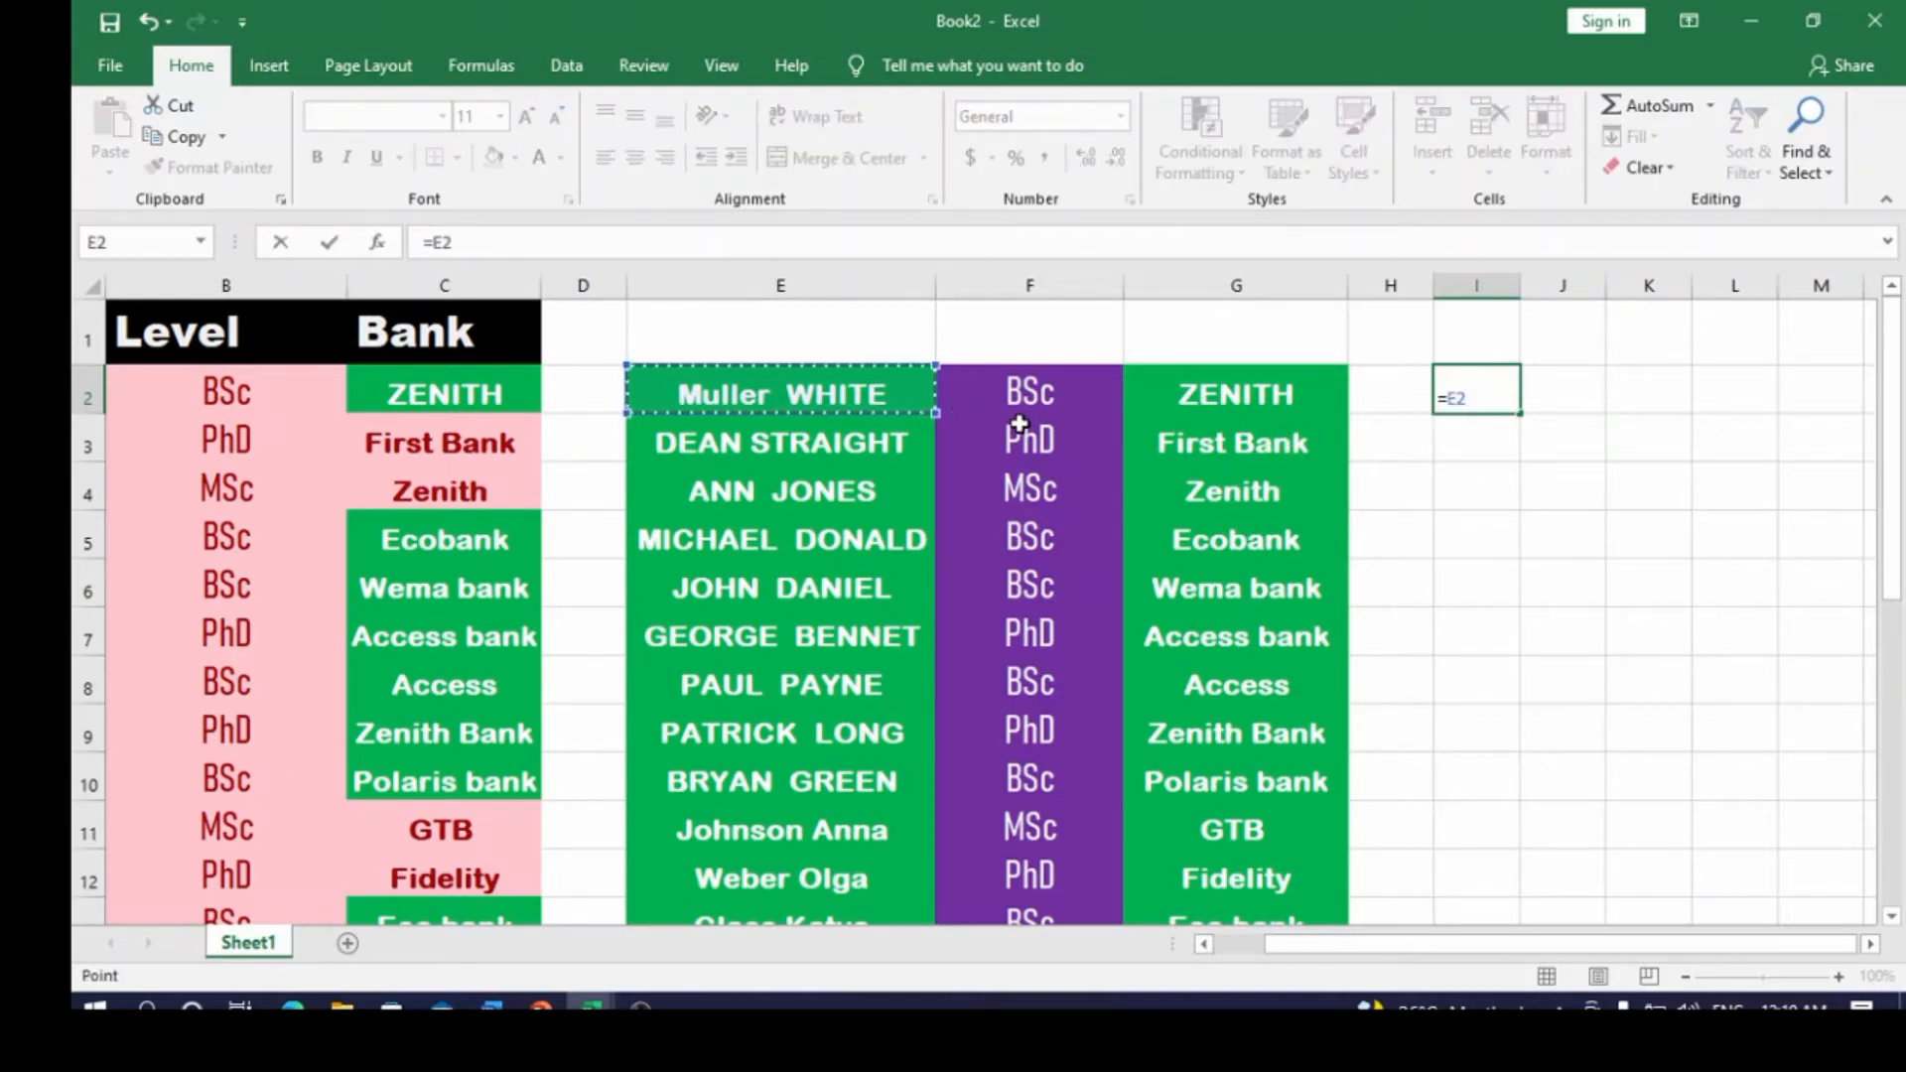
{"action": "type", "text": "&"}
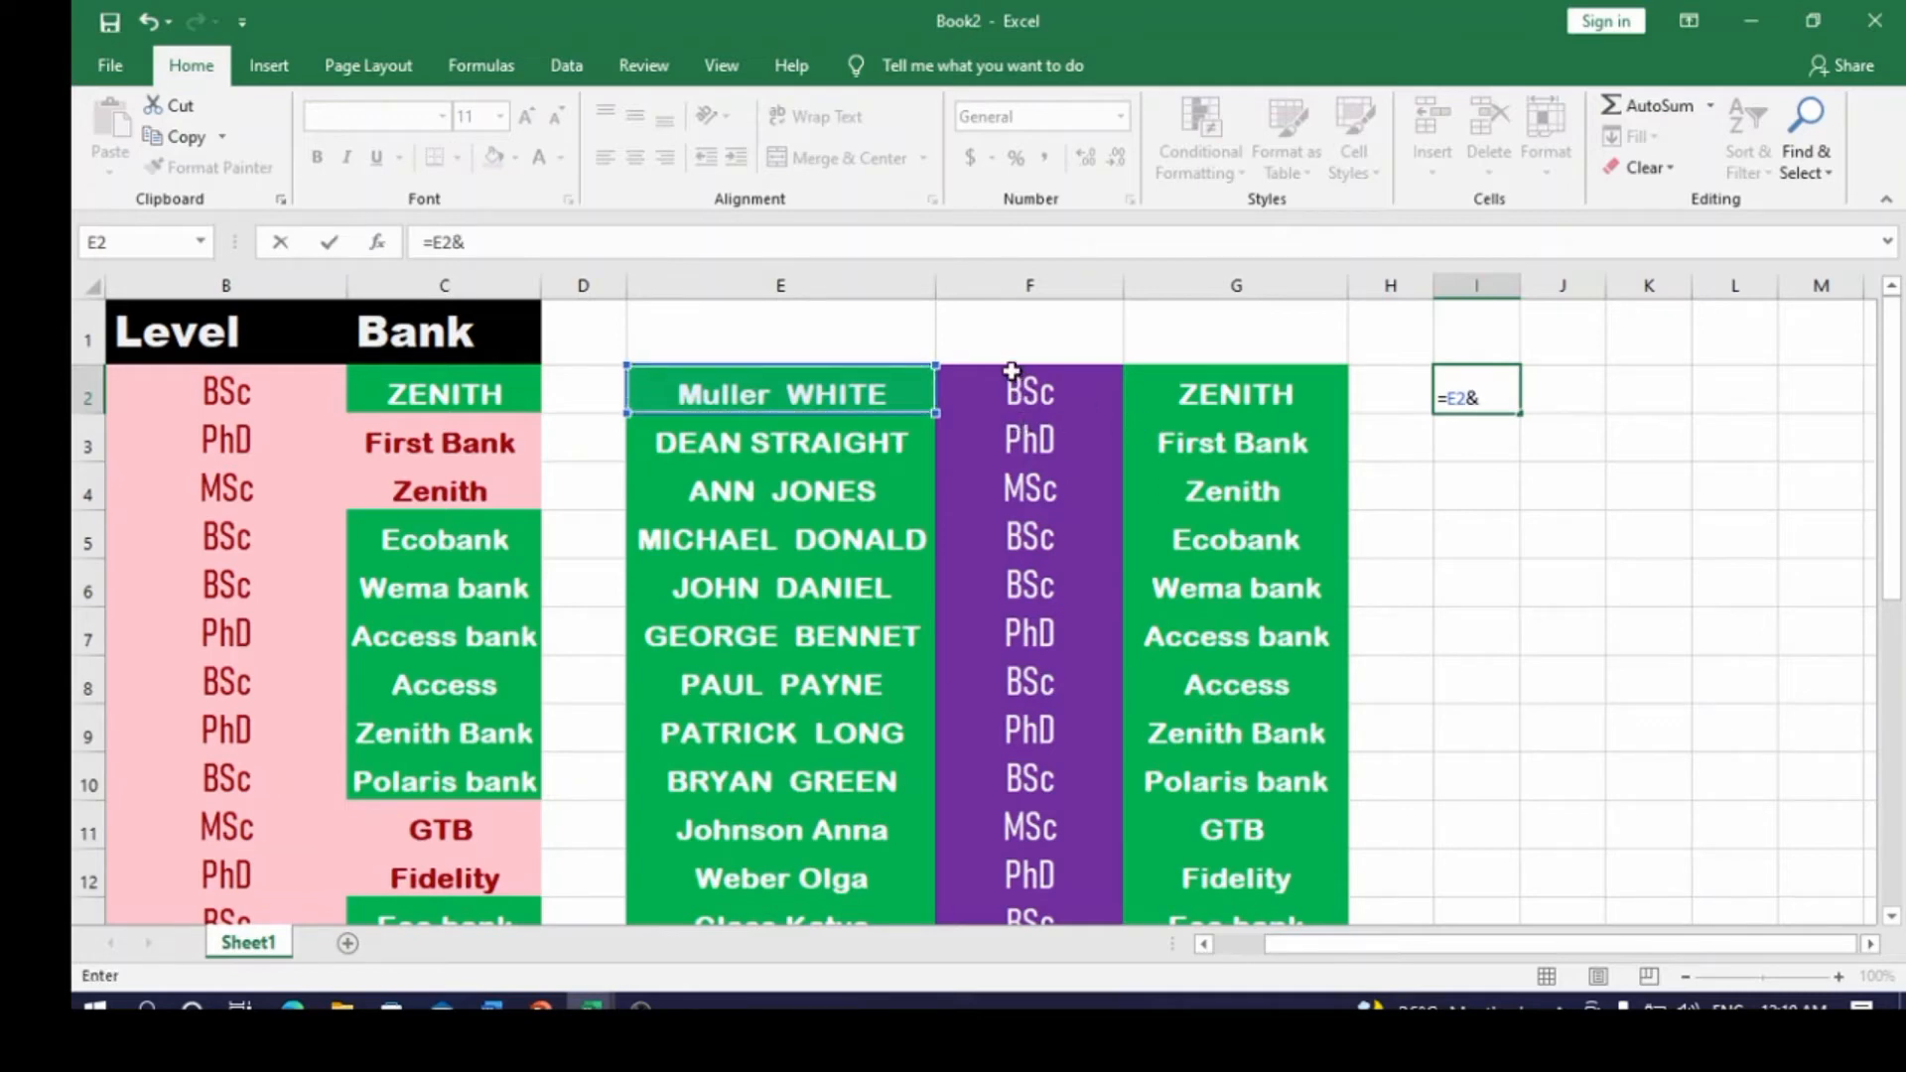
{"action": "left_click", "coordinate": [1013, 394]}
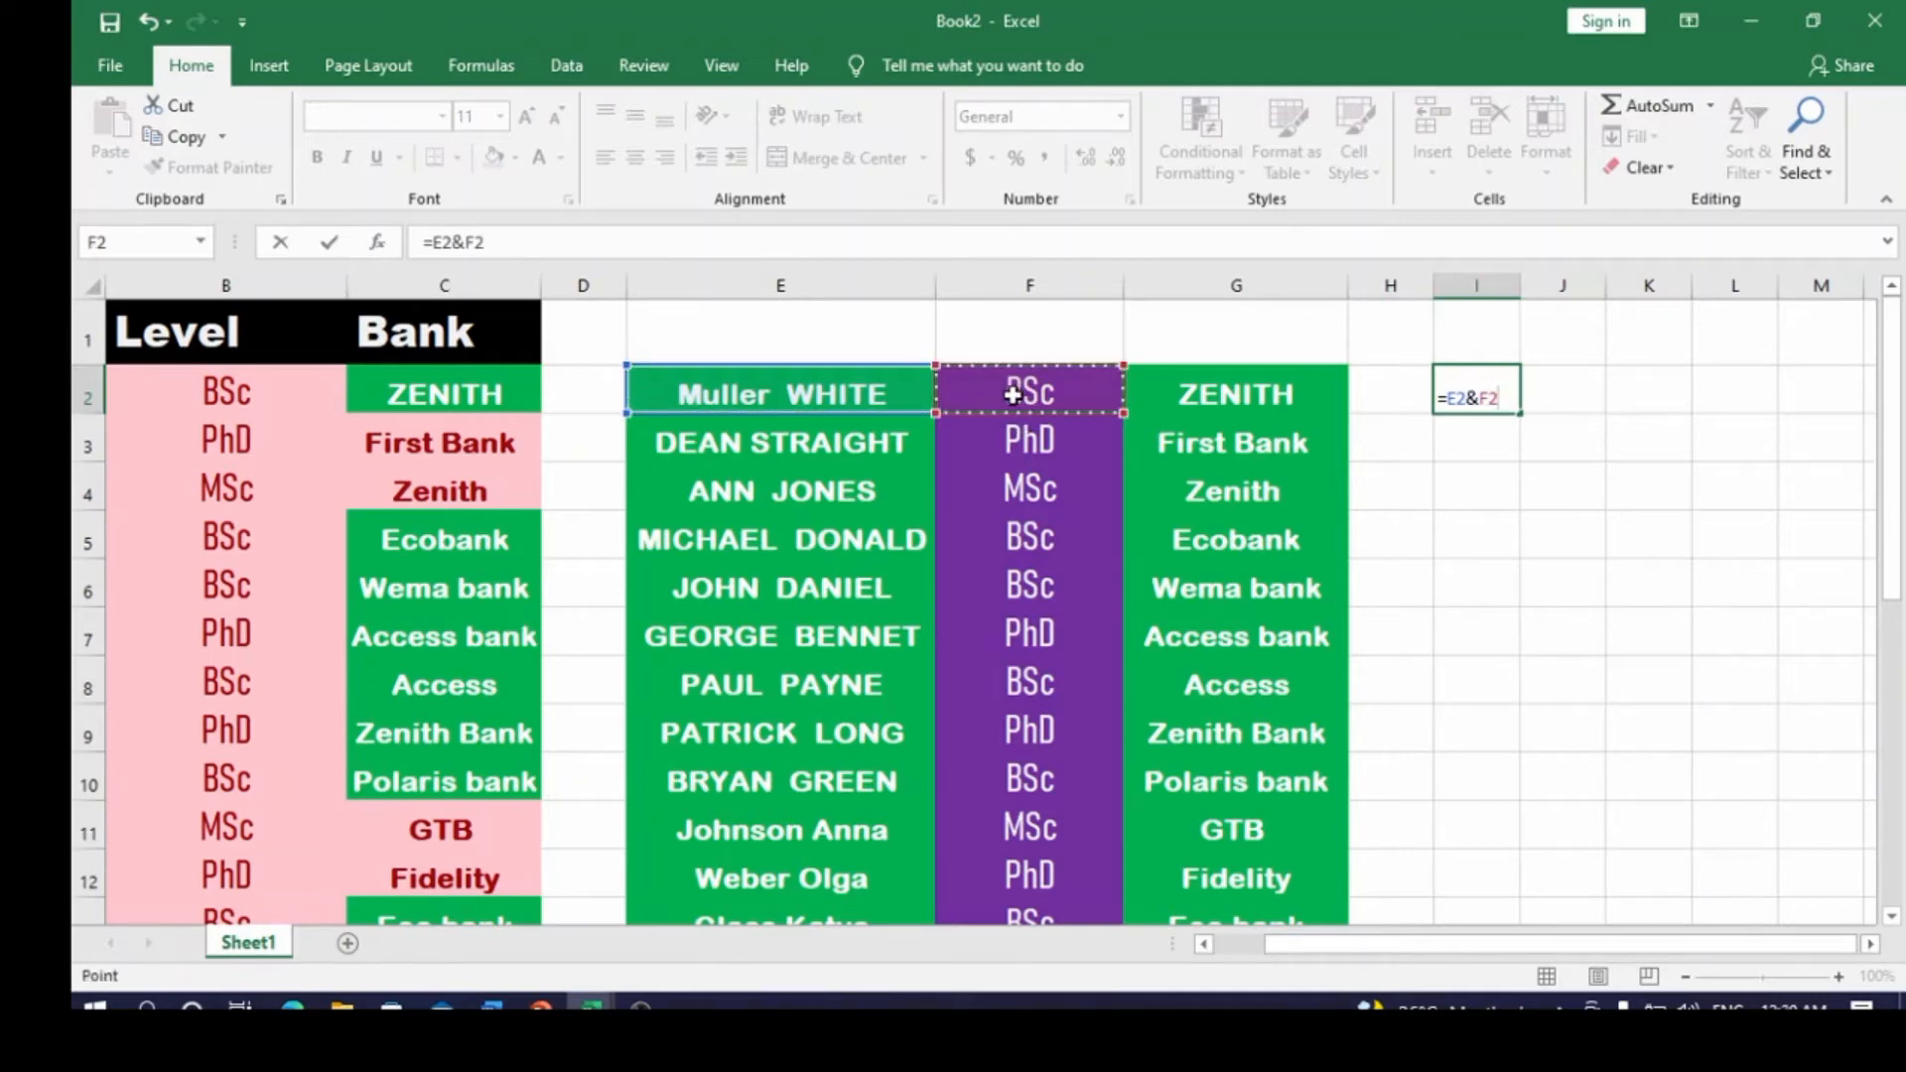
{"action": "type", "text": "&"}
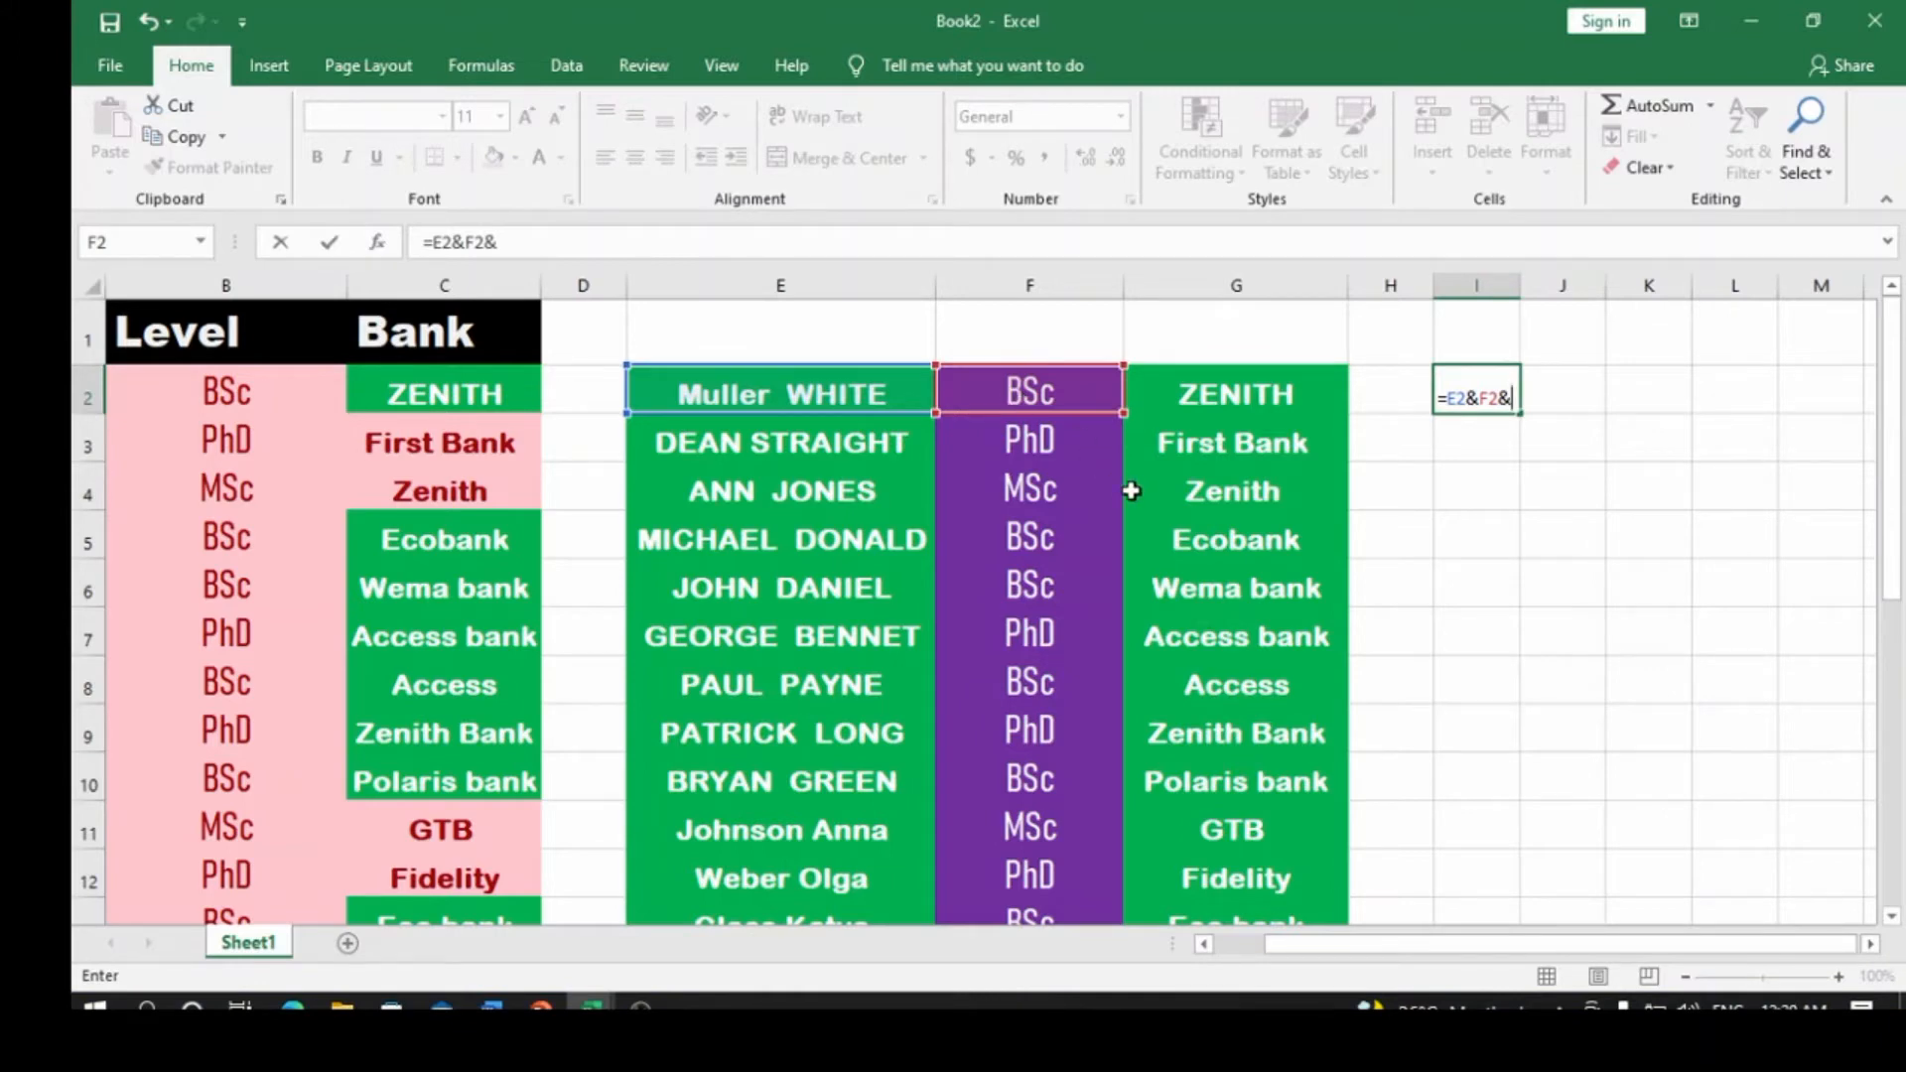
{"action": "left_click", "coordinate": [1175, 387]}
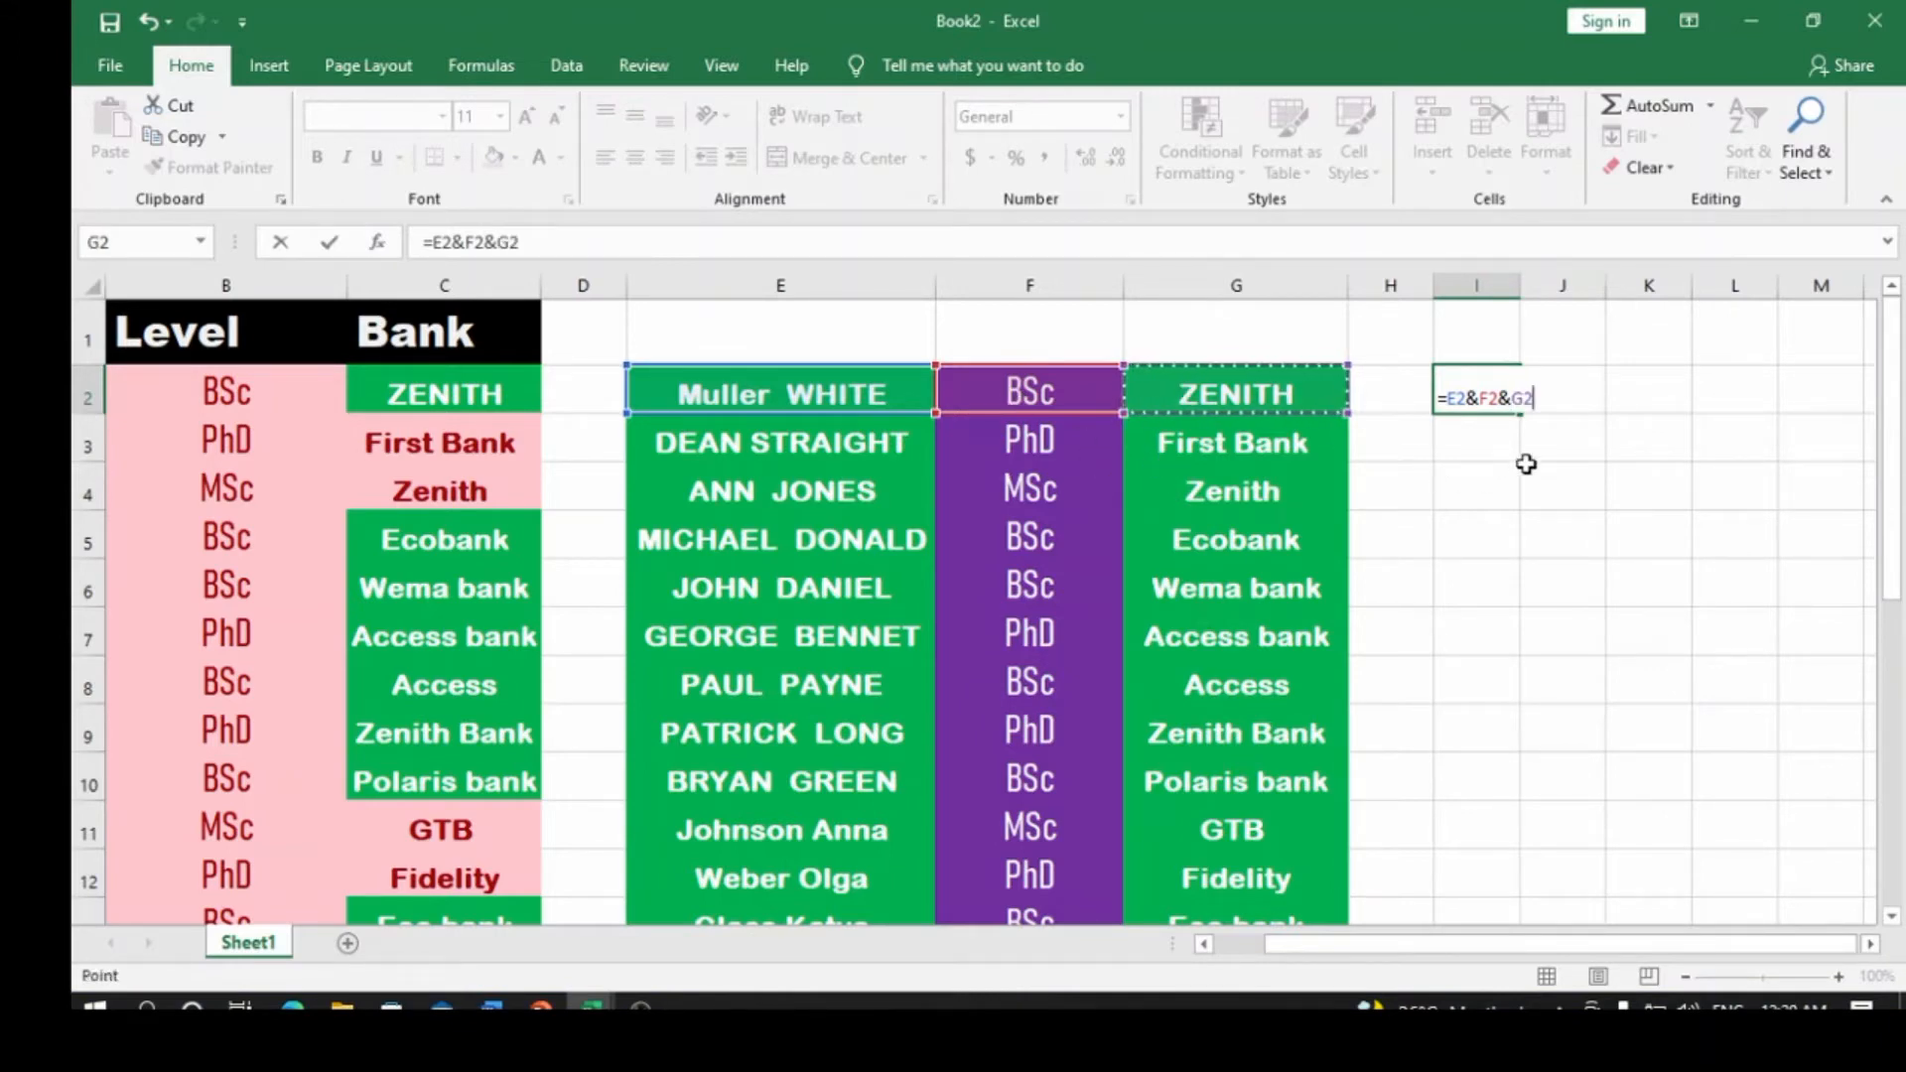
{"action": "key", "text": "Return"}
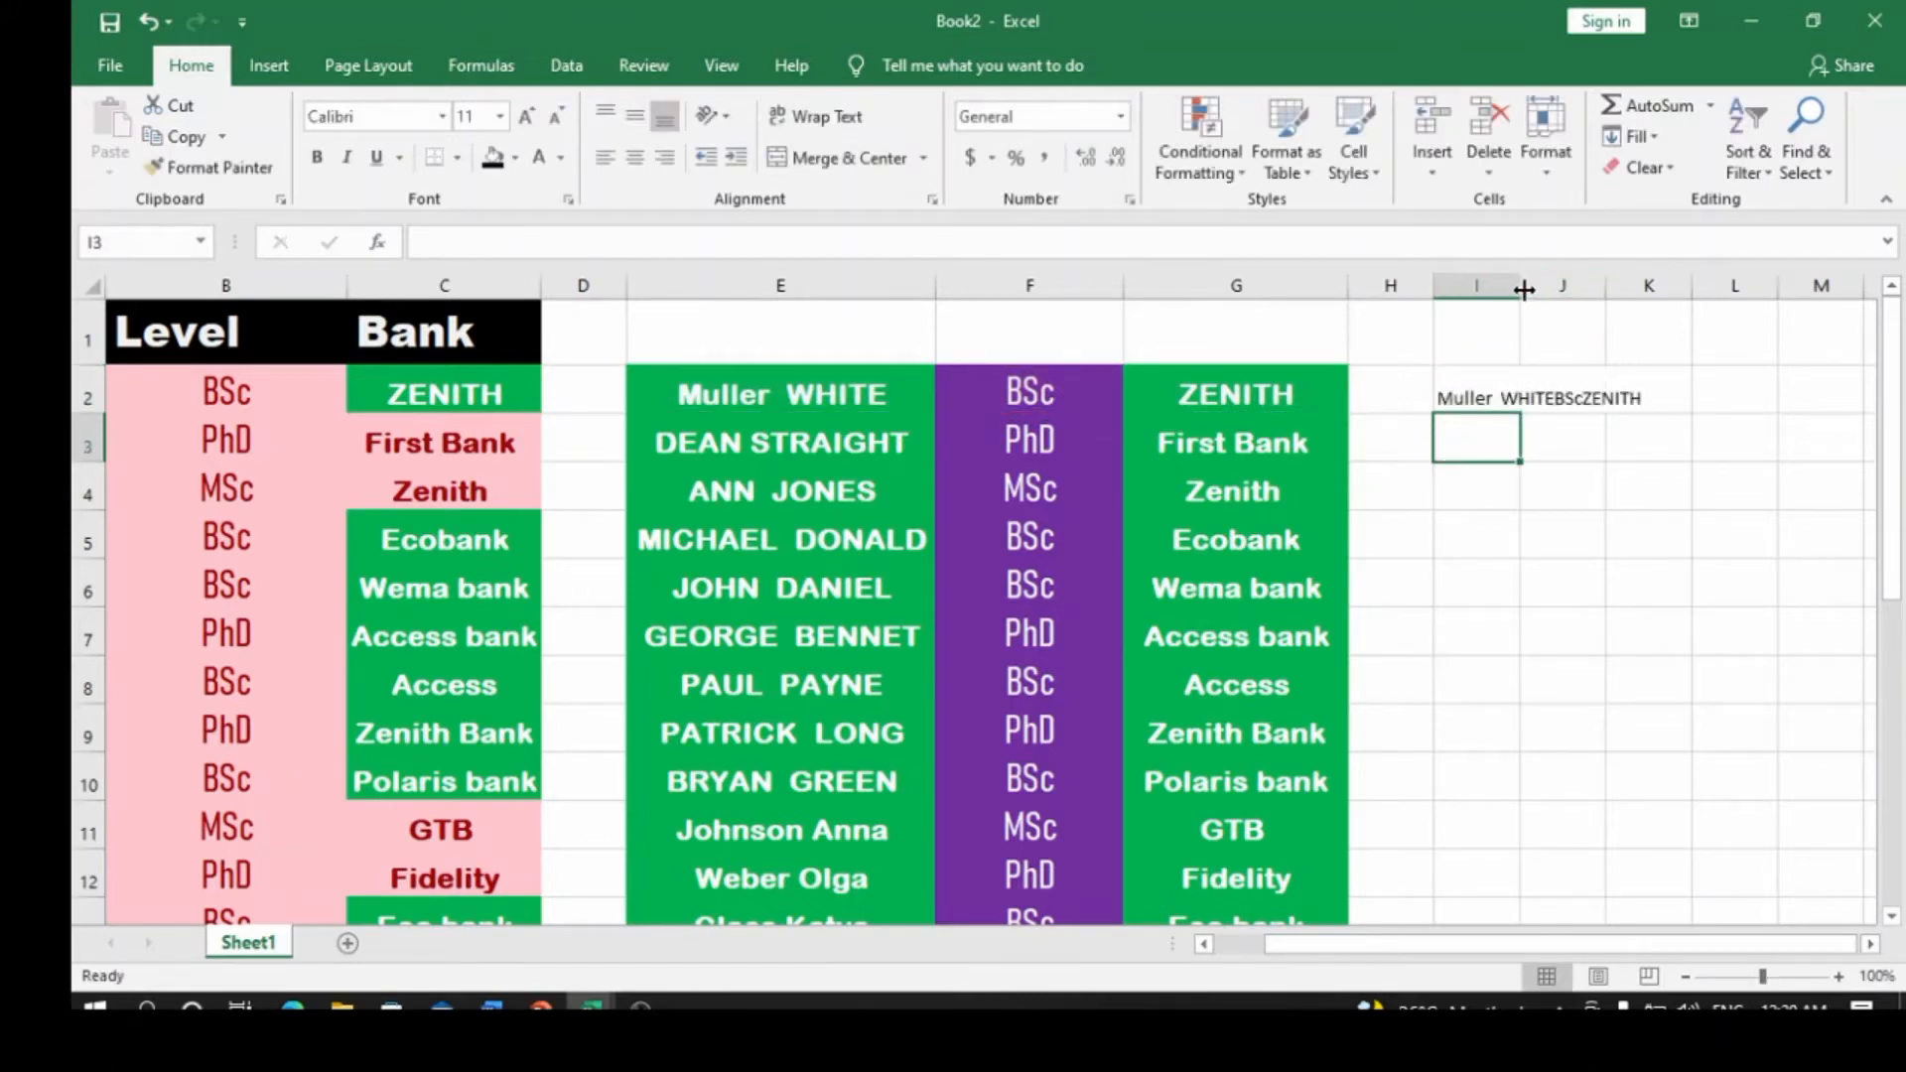
- Widen column I and fill the joining formula from I2 down to I24
{"action": "left_click_drag", "start_coordinate": [1523, 289], "coordinate": [1689, 298]}
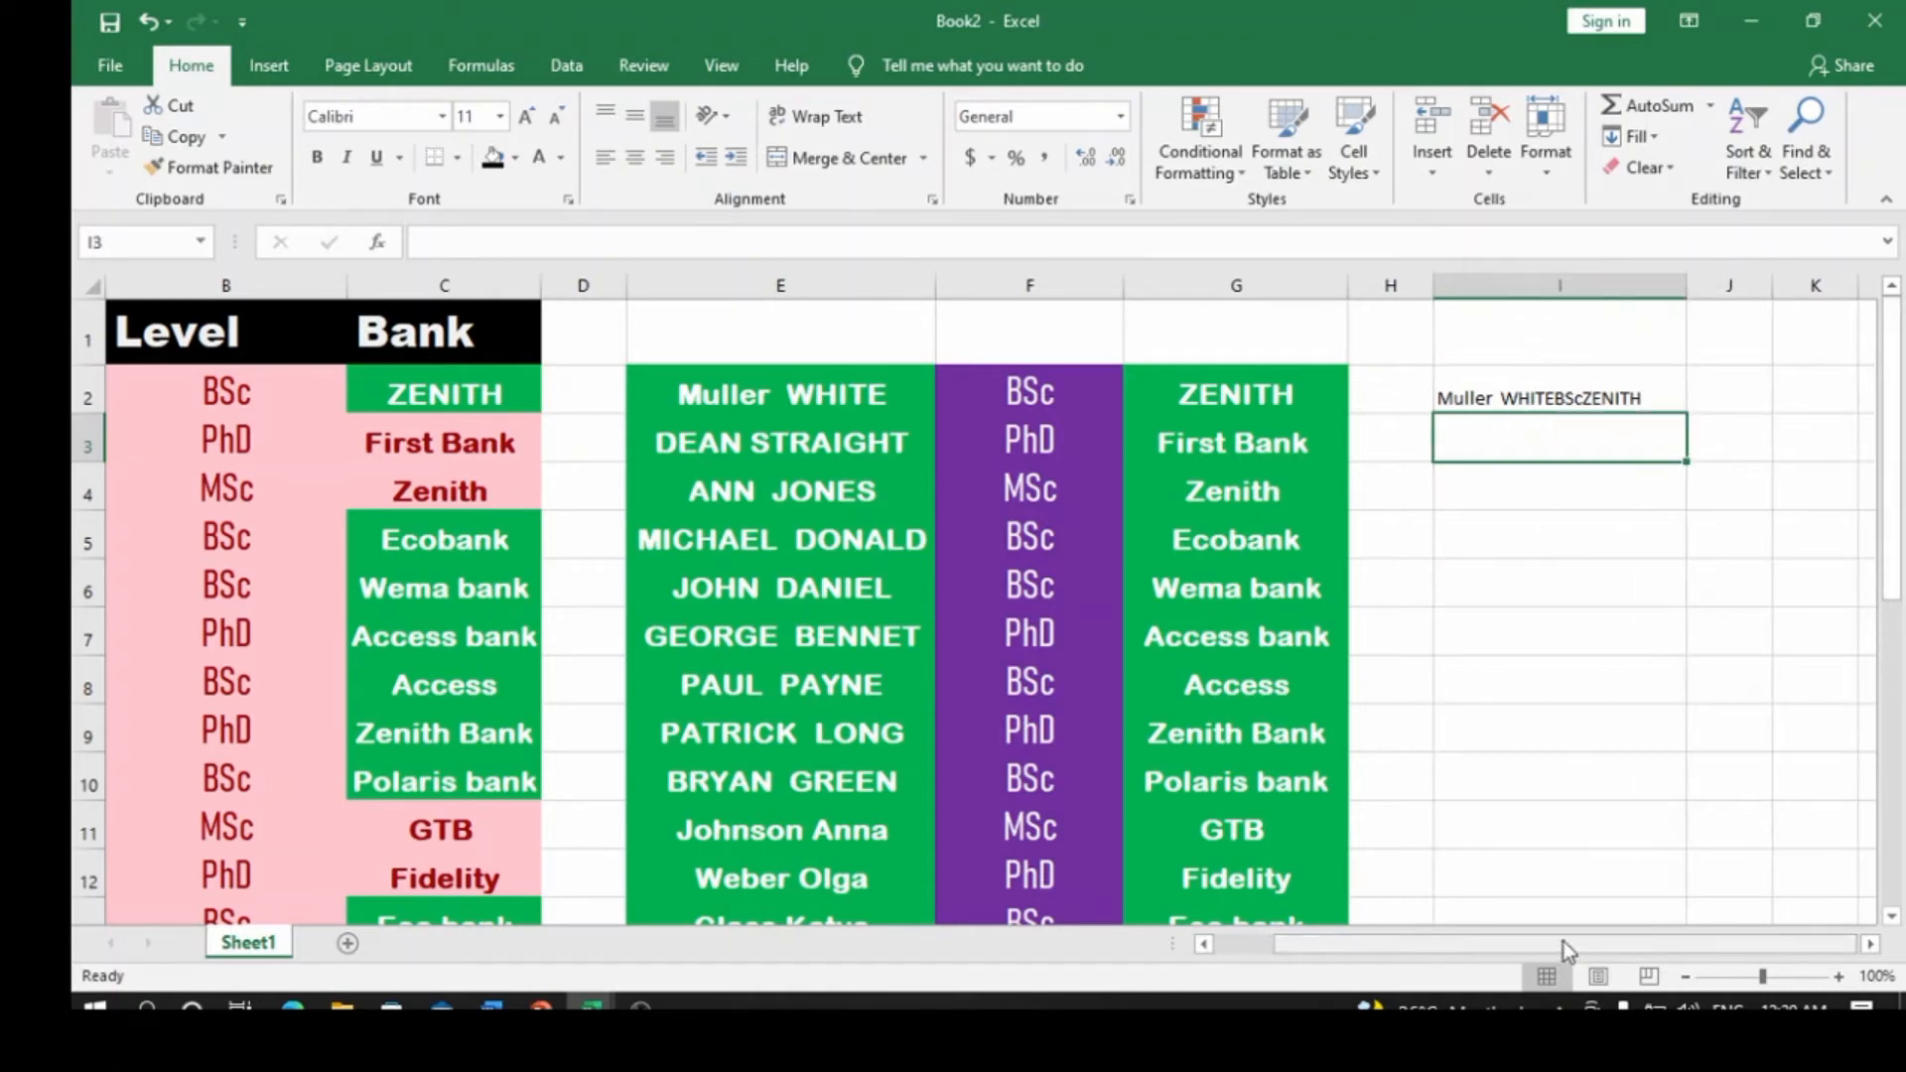
{"action": "left_click_drag", "start_coordinate": [1562, 942], "coordinate": [1664, 941]}
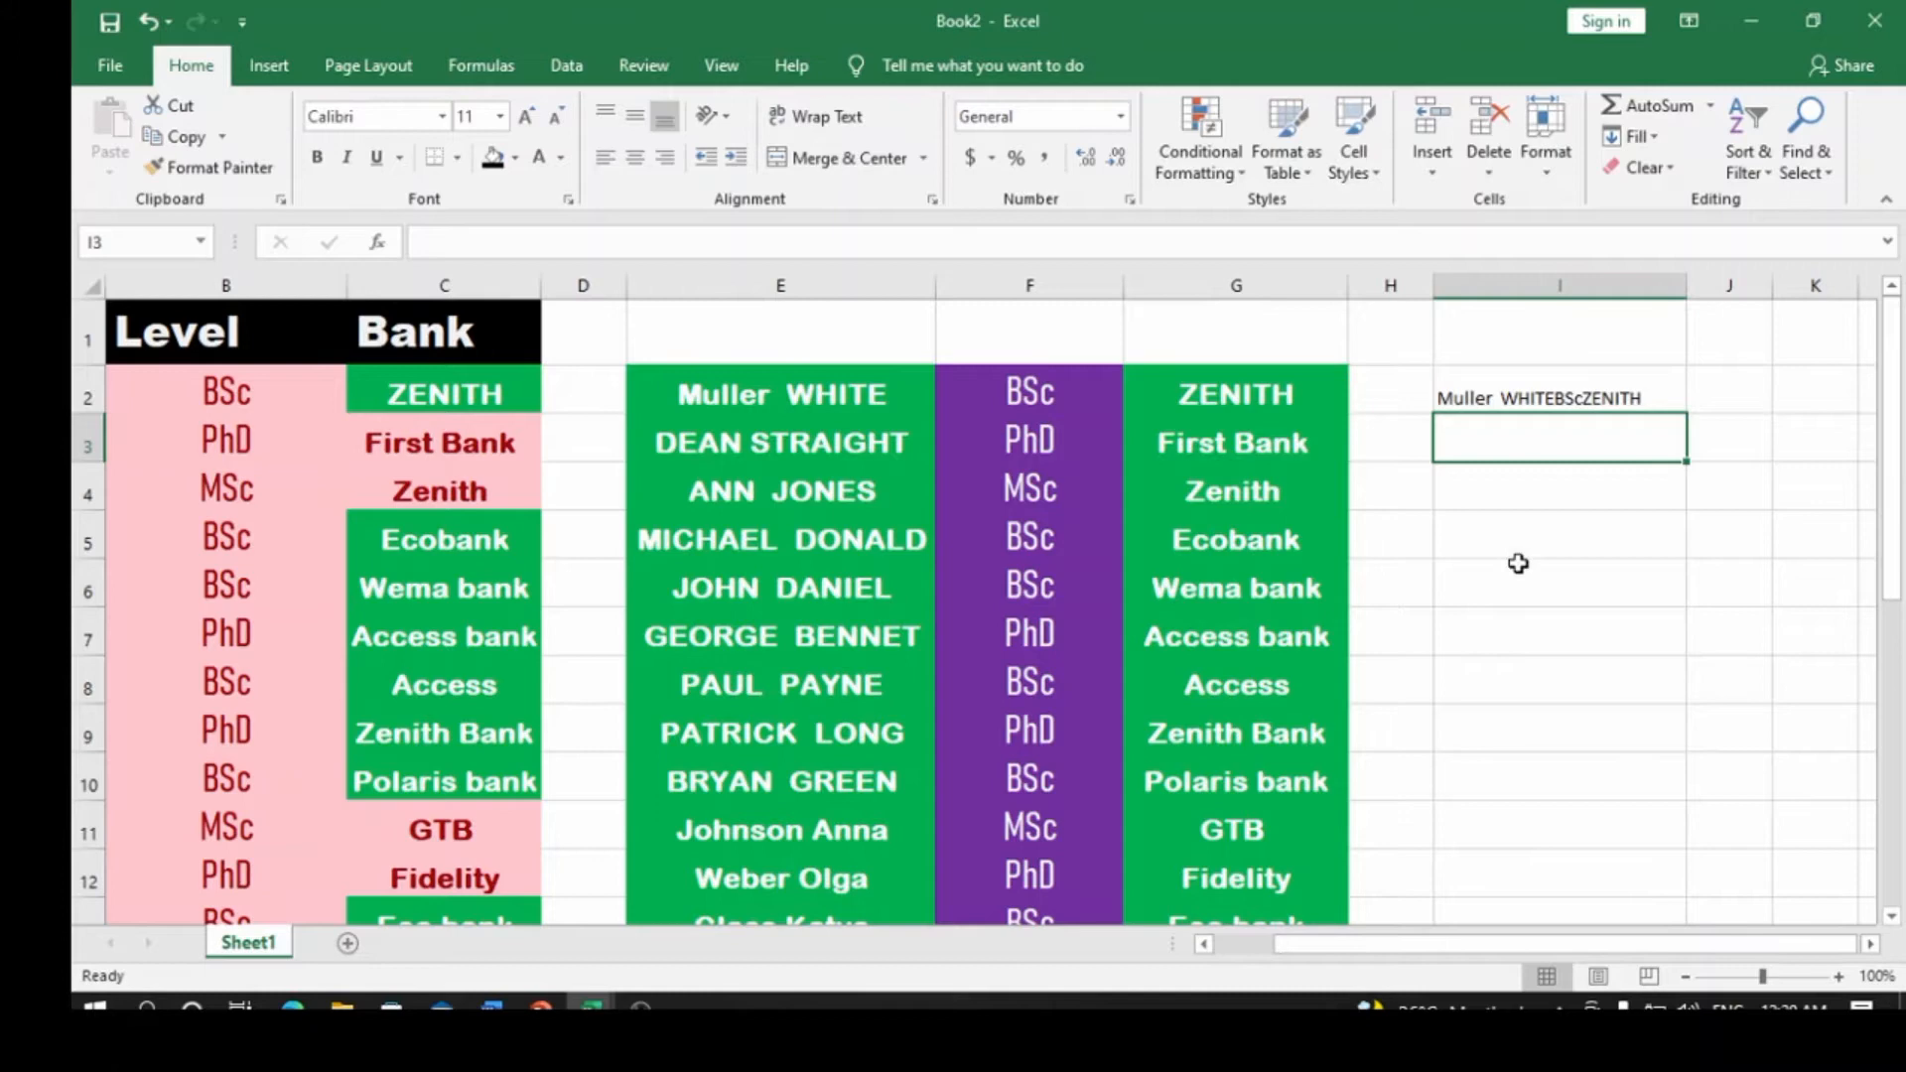
{"action": "left_click", "coordinate": [1542, 395]}
{"action": "left_click_drag", "start_coordinate": [1688, 419], "coordinate": [1704, 781]}
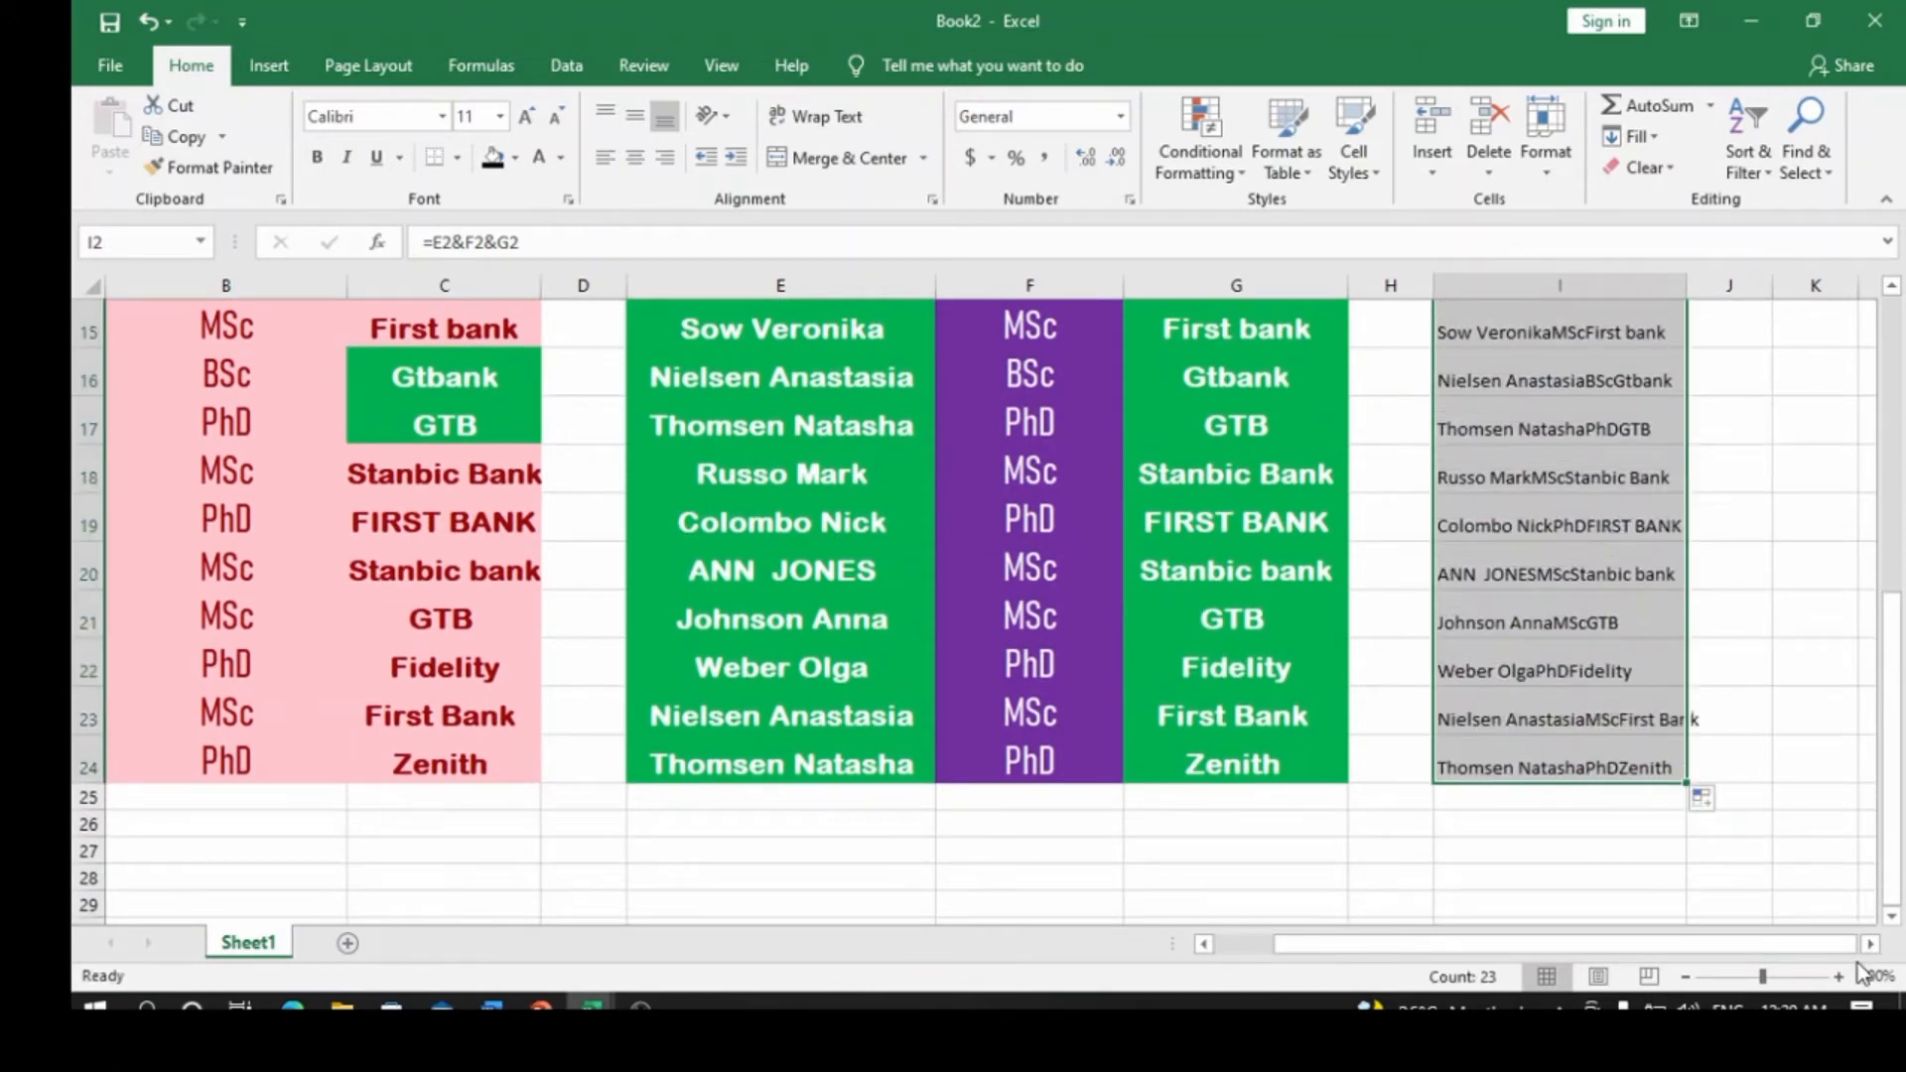
- Copy the formatting of cell F18 onto I2:I24 with Format Painter and widen column I to fit the larger text
{"action": "left_click", "coordinate": [851, 436]}
{"action": "left_click", "coordinate": [1064, 483]}
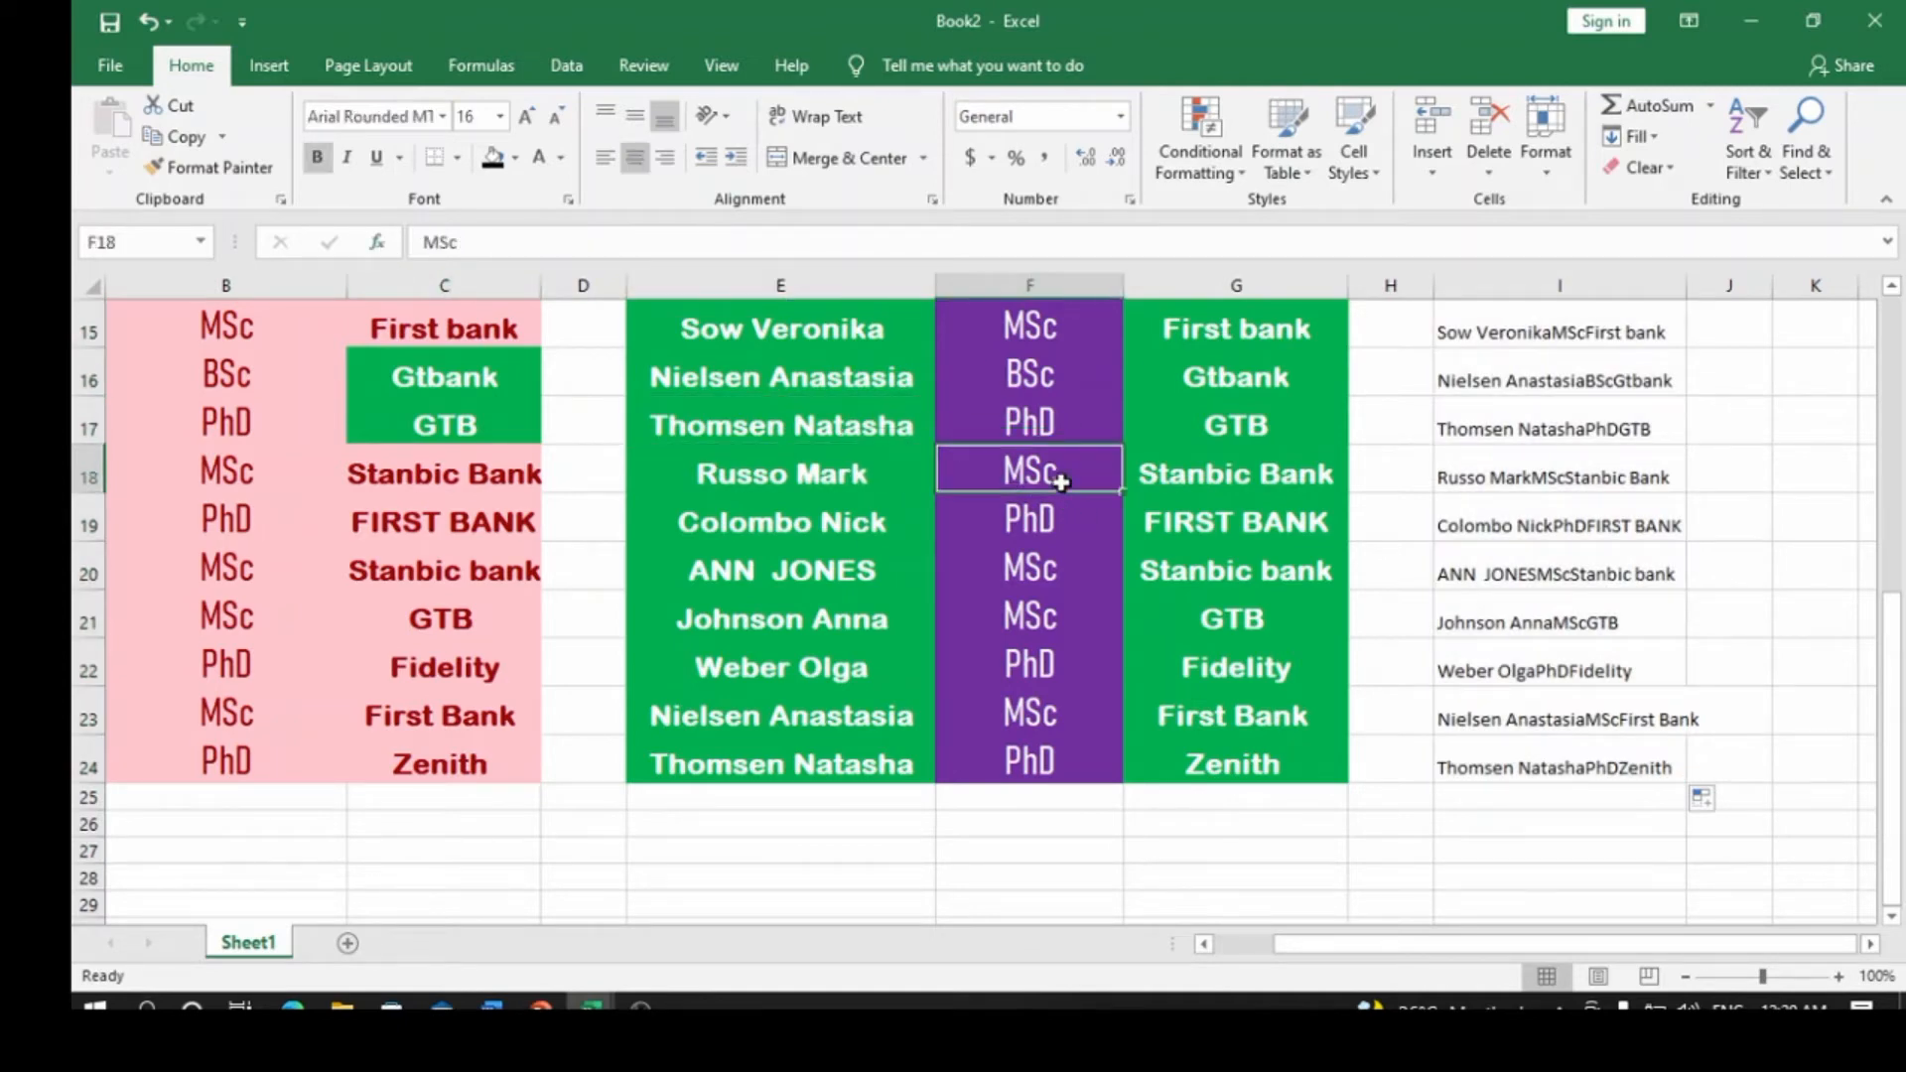
{"action": "left_click", "coordinate": [228, 169]}
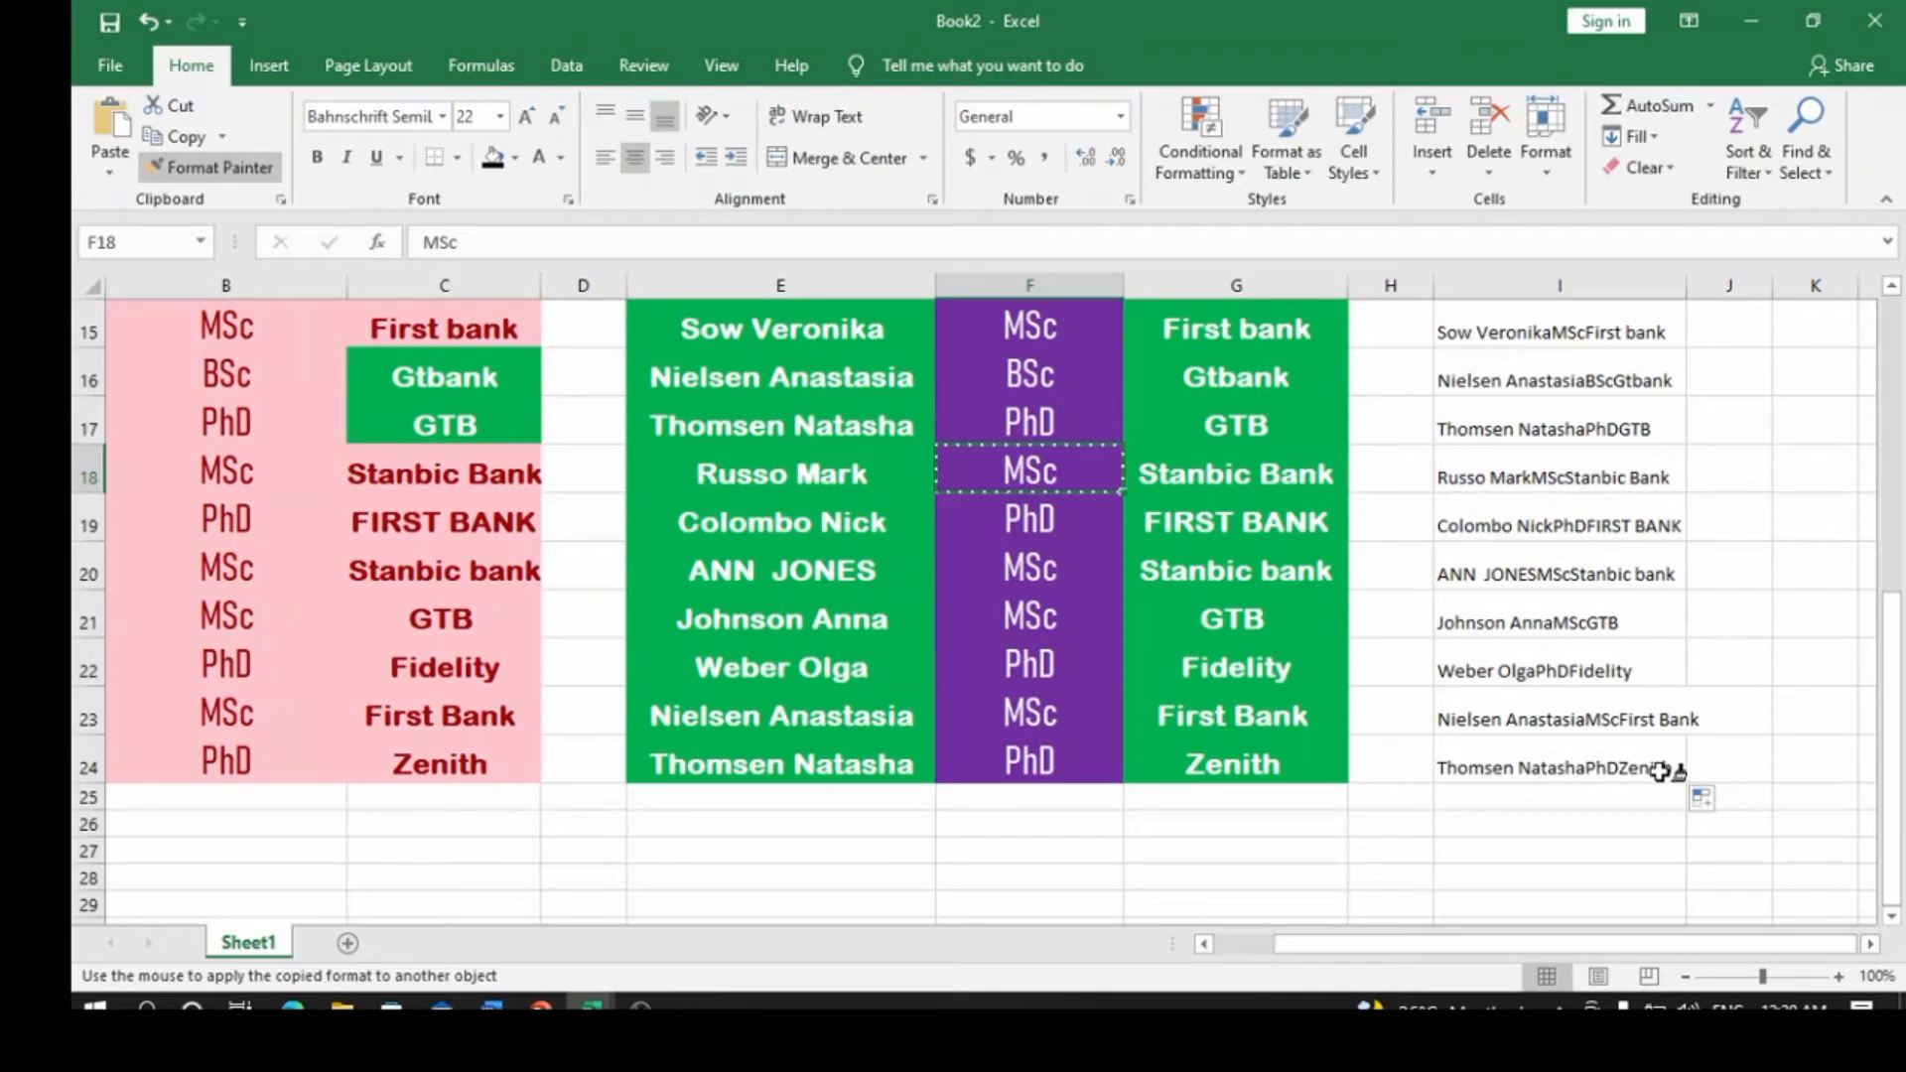
{"action": "mouse_move", "coordinate": [1653, 772]}
{"action": "left_mouse_down"}
{"action": "mouse_move", "coordinate": [1587, 288]}
{"action": "mouse_move", "coordinate": [1574, 319]}
{"action": "mouse_move", "coordinate": [1561, 277]}
{"action": "mouse_move", "coordinate": [1554, 410]}
{"action": "left_mouse_up"}
{"action": "scroll", "coordinate": [1678, 569], "scroll_direction": "up", "scroll_amount": 6}
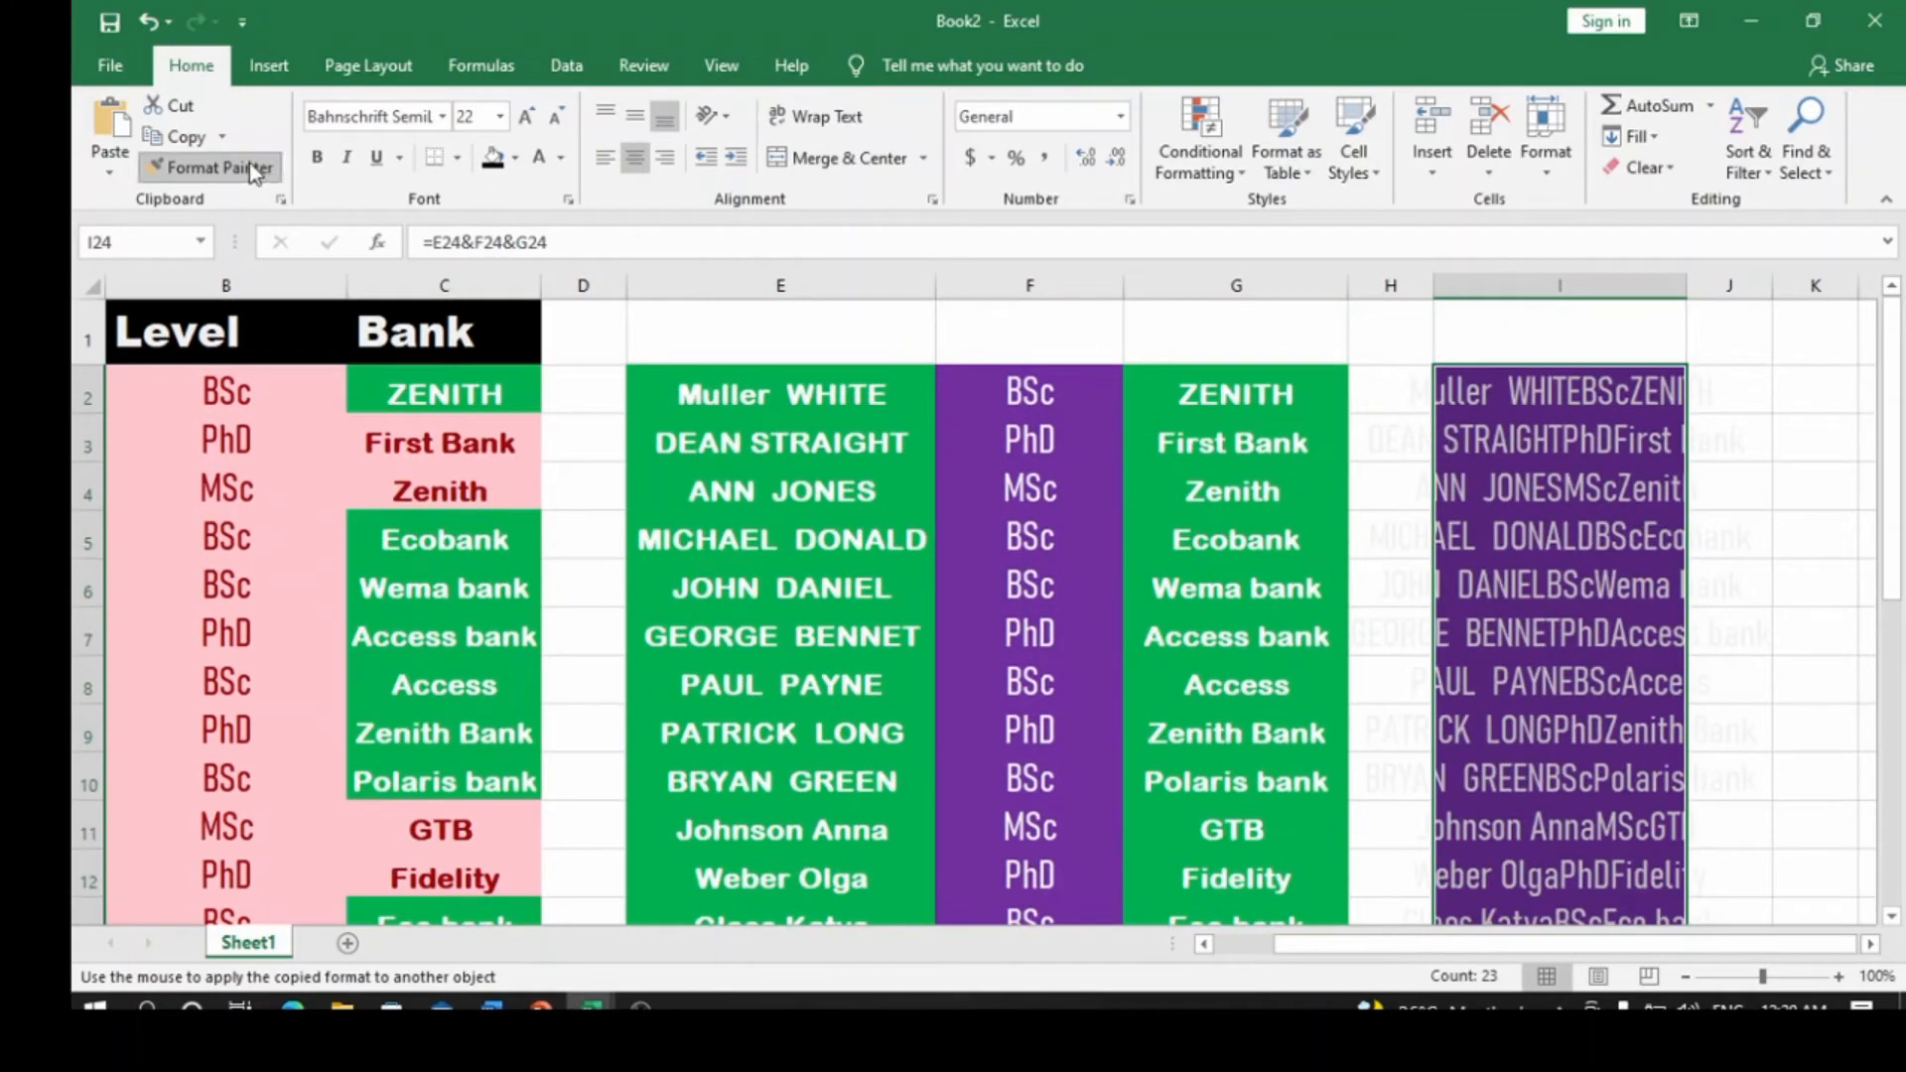
{"action": "left_click", "coordinate": [213, 167]}
{"action": "scroll", "coordinate": [1370, 476], "scroll_direction": "down", "scroll_amount": 5}
{"action": "scroll", "coordinate": [1393, 446], "scroll_direction": "up", "scroll_amount": 5}
{"action": "scroll", "coordinate": [1393, 447], "scroll_direction": "up", "scroll_amount": 1}
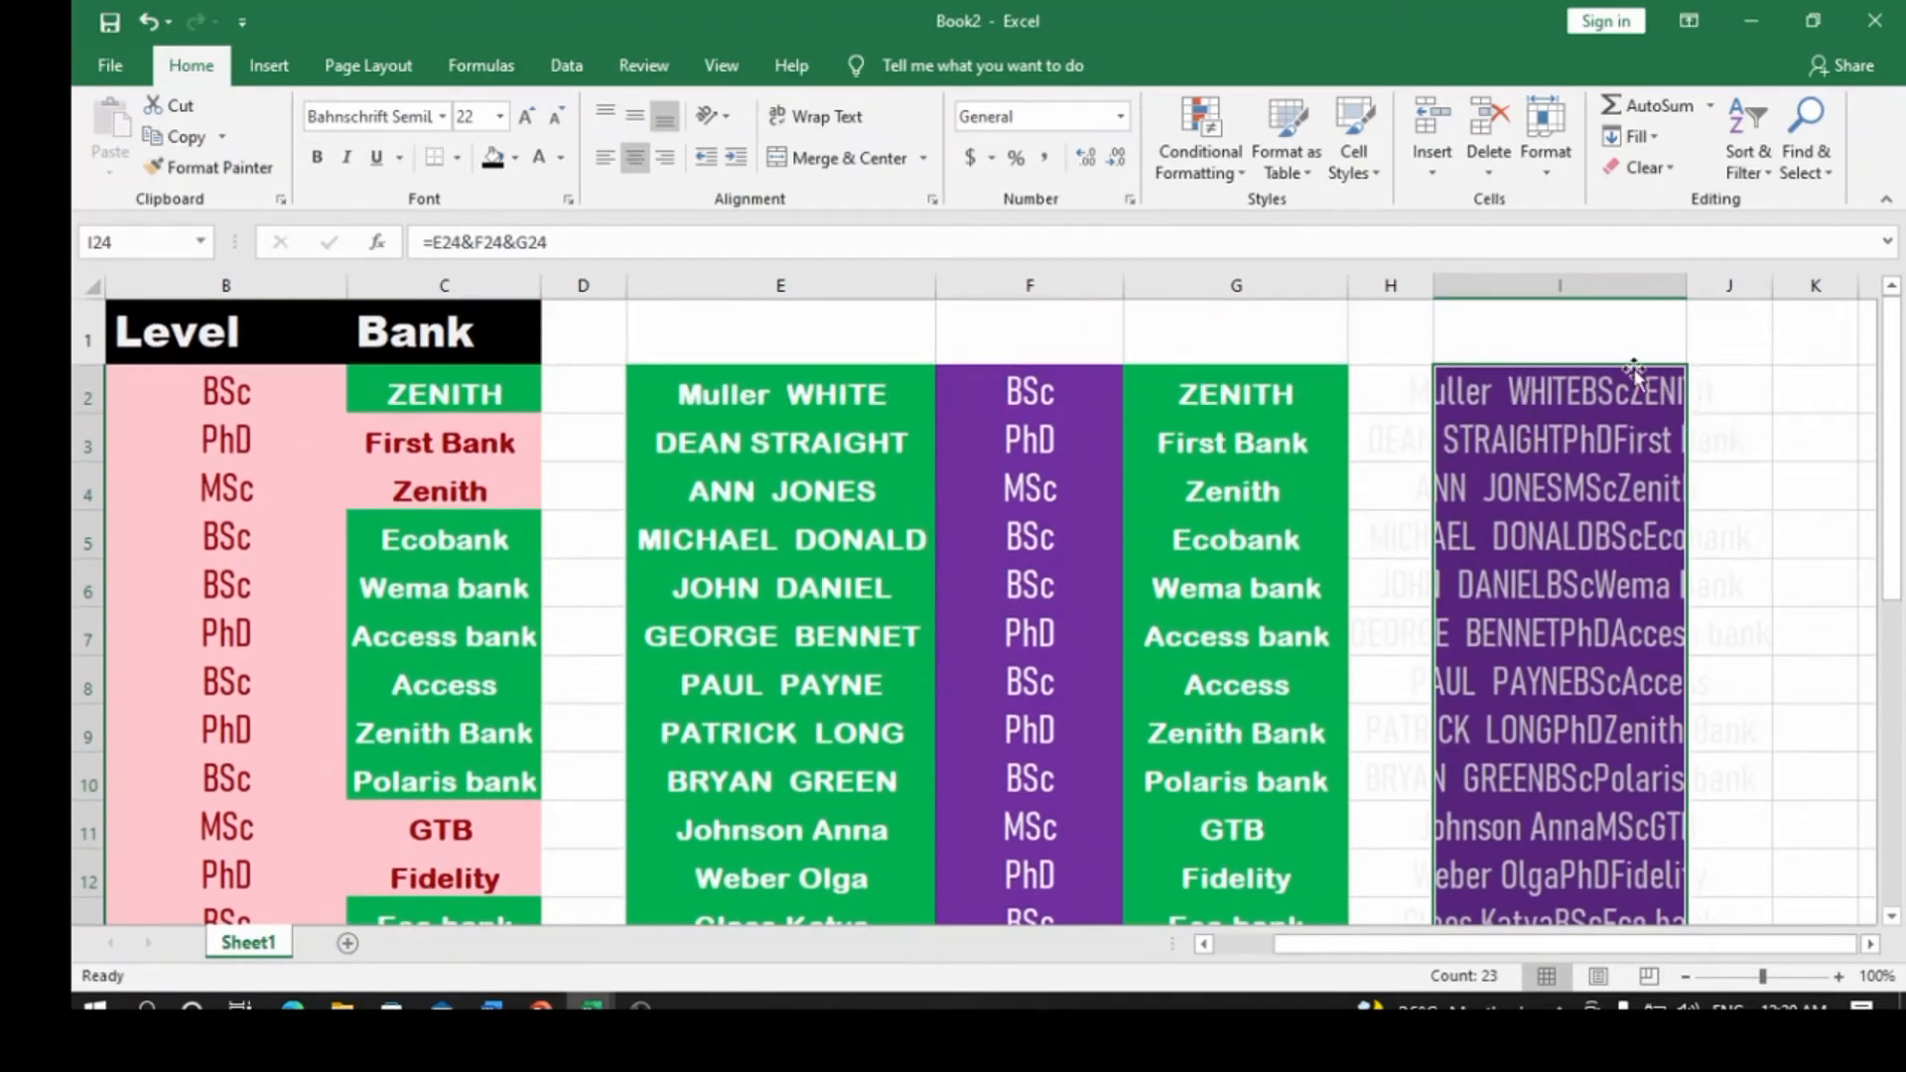
{"action": "left_click_drag", "start_coordinate": [1688, 288], "coordinate": [1825, 290]}
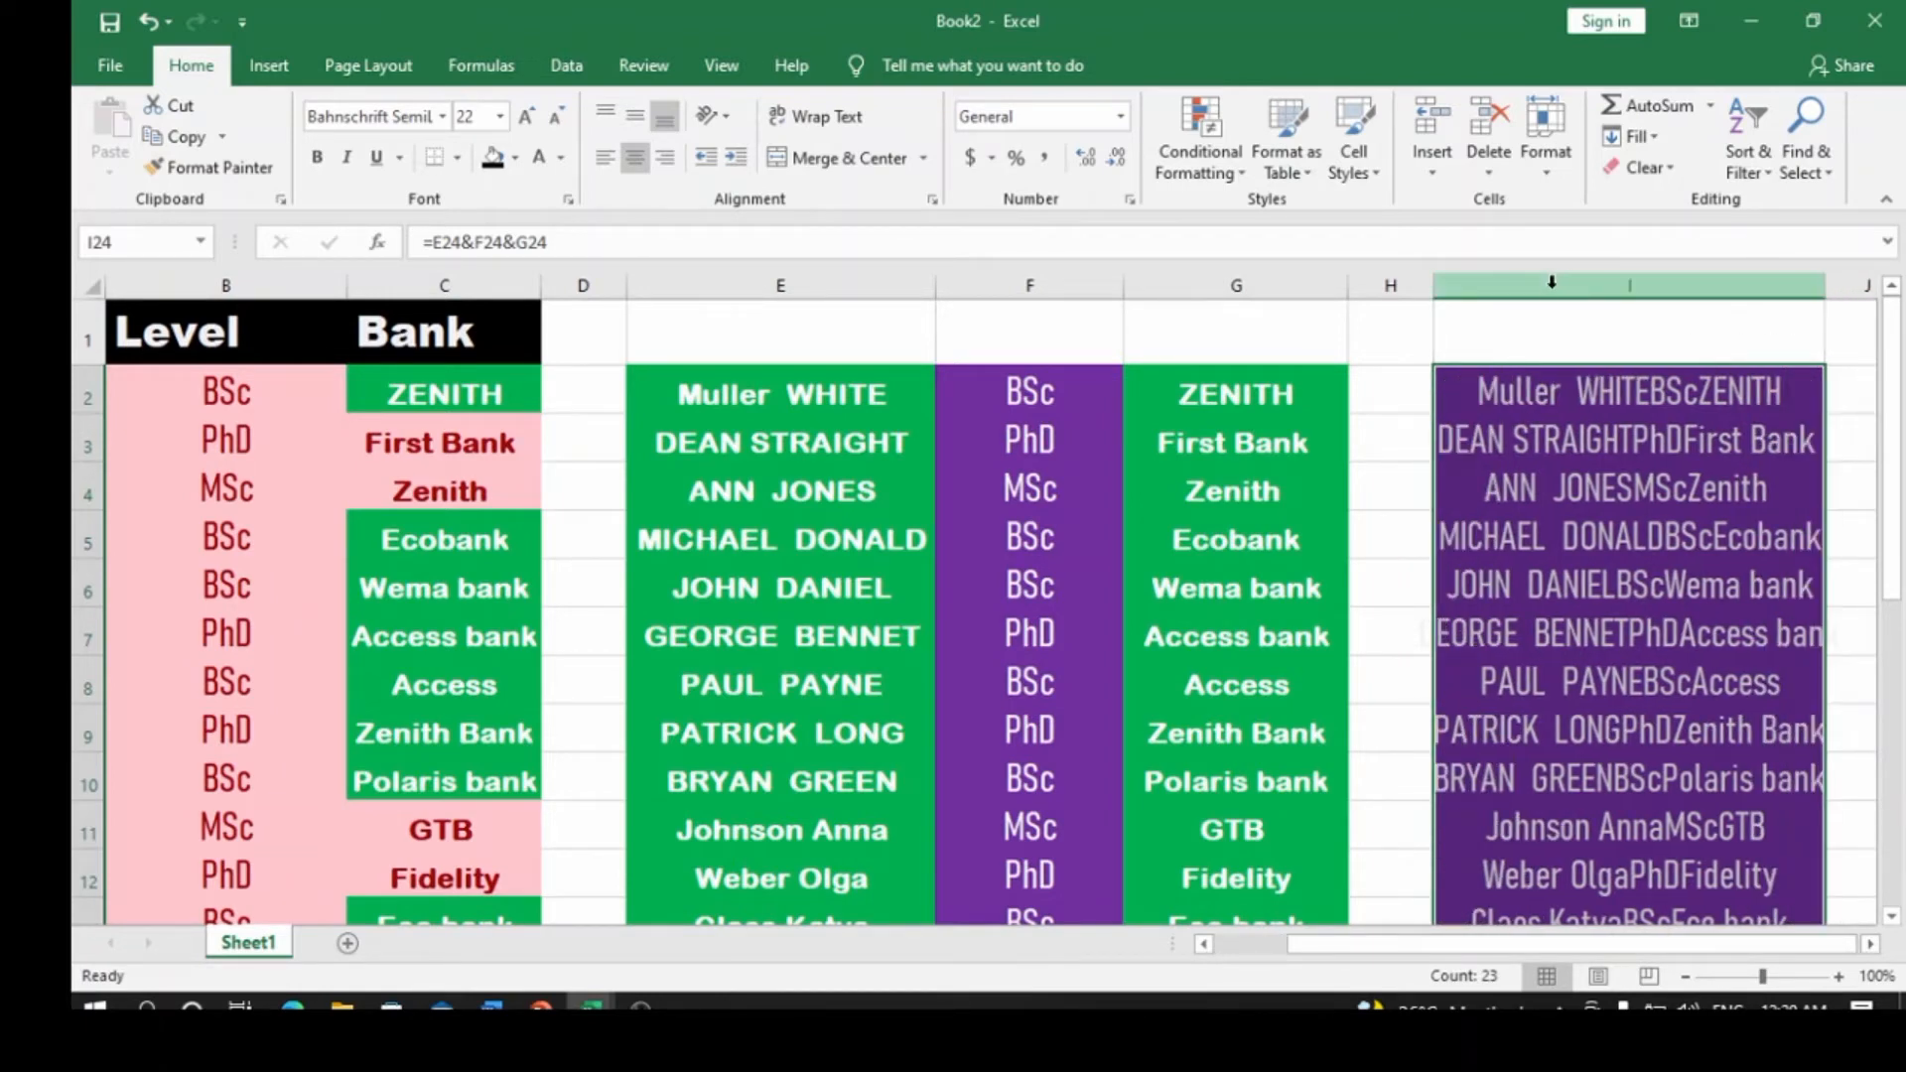
- Highlight the duplicate values in I2:I24 with Green Fill with Dark Green Text and review the highlighted records
{"action": "left_click", "coordinate": [1242, 175]}
{"action": "mouse_move", "coordinate": [1307, 218]}
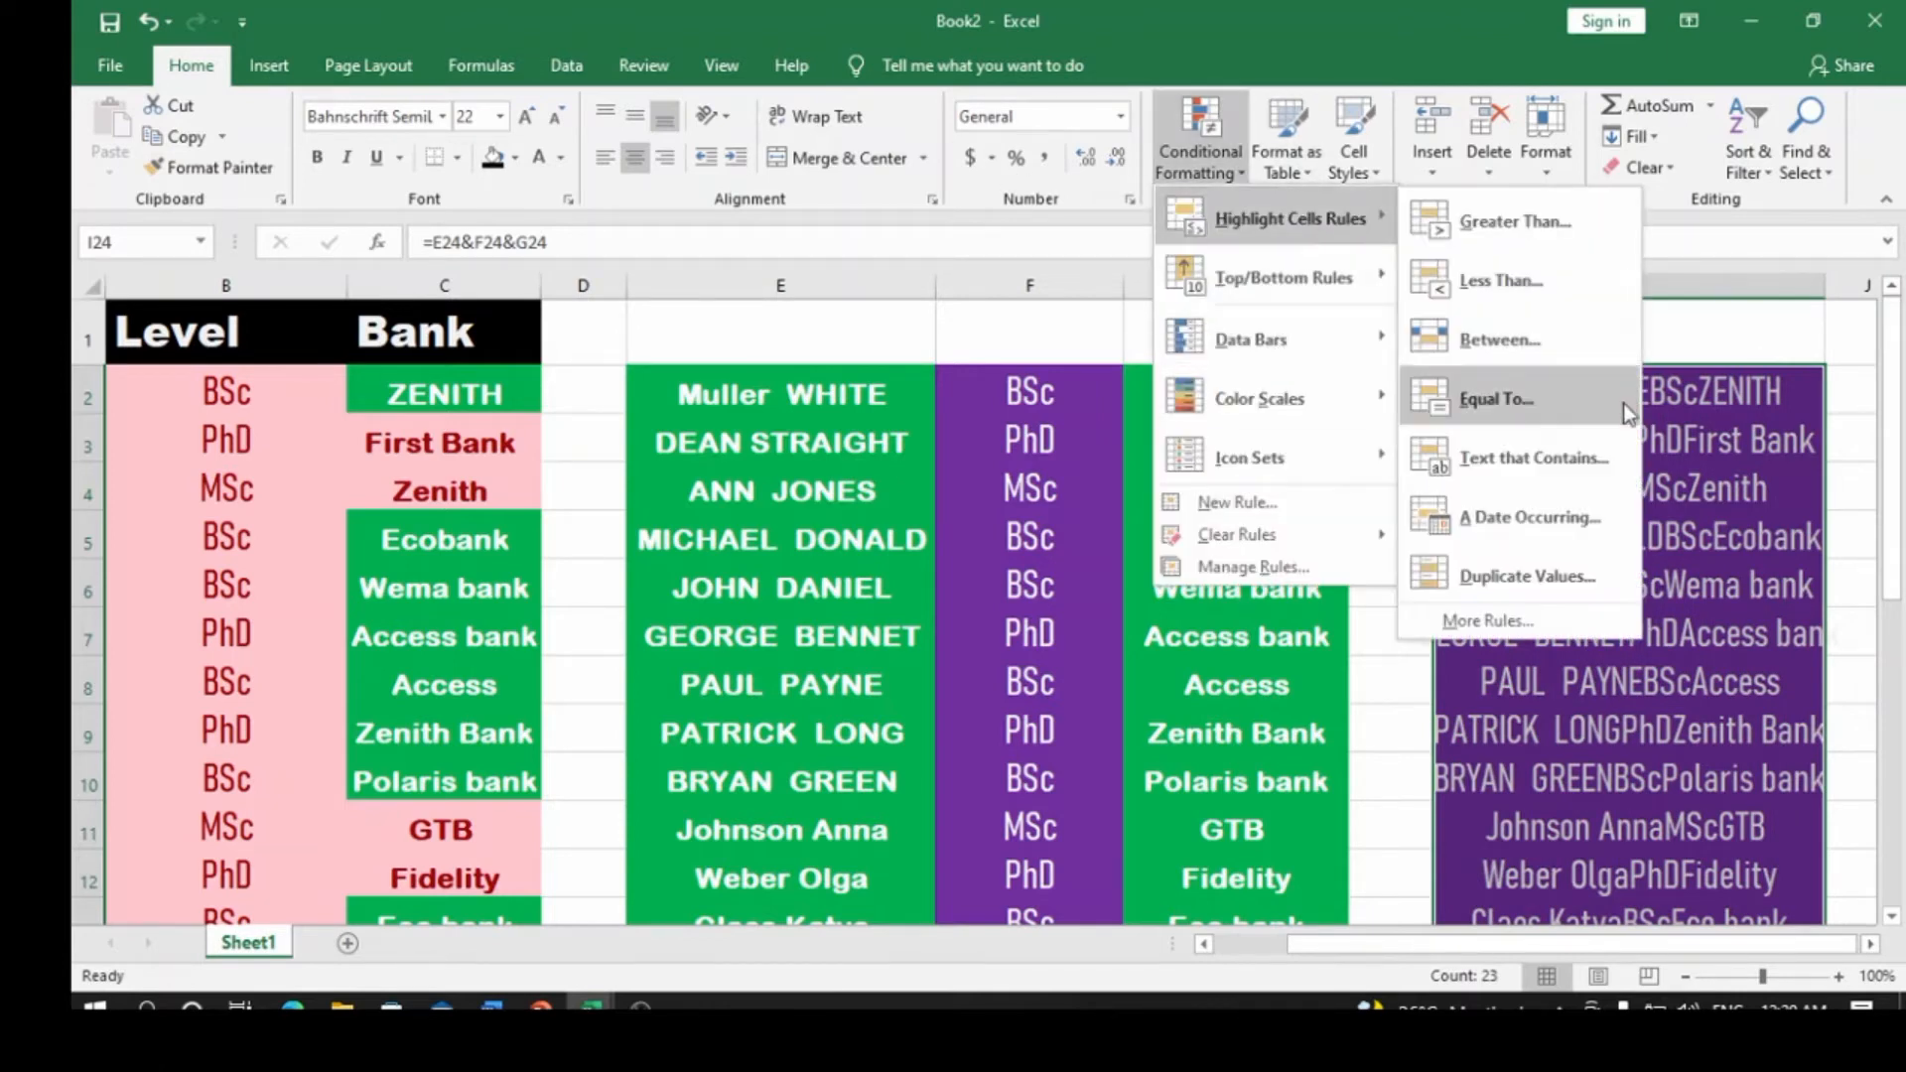
{"action": "left_click", "coordinate": [1573, 586]}
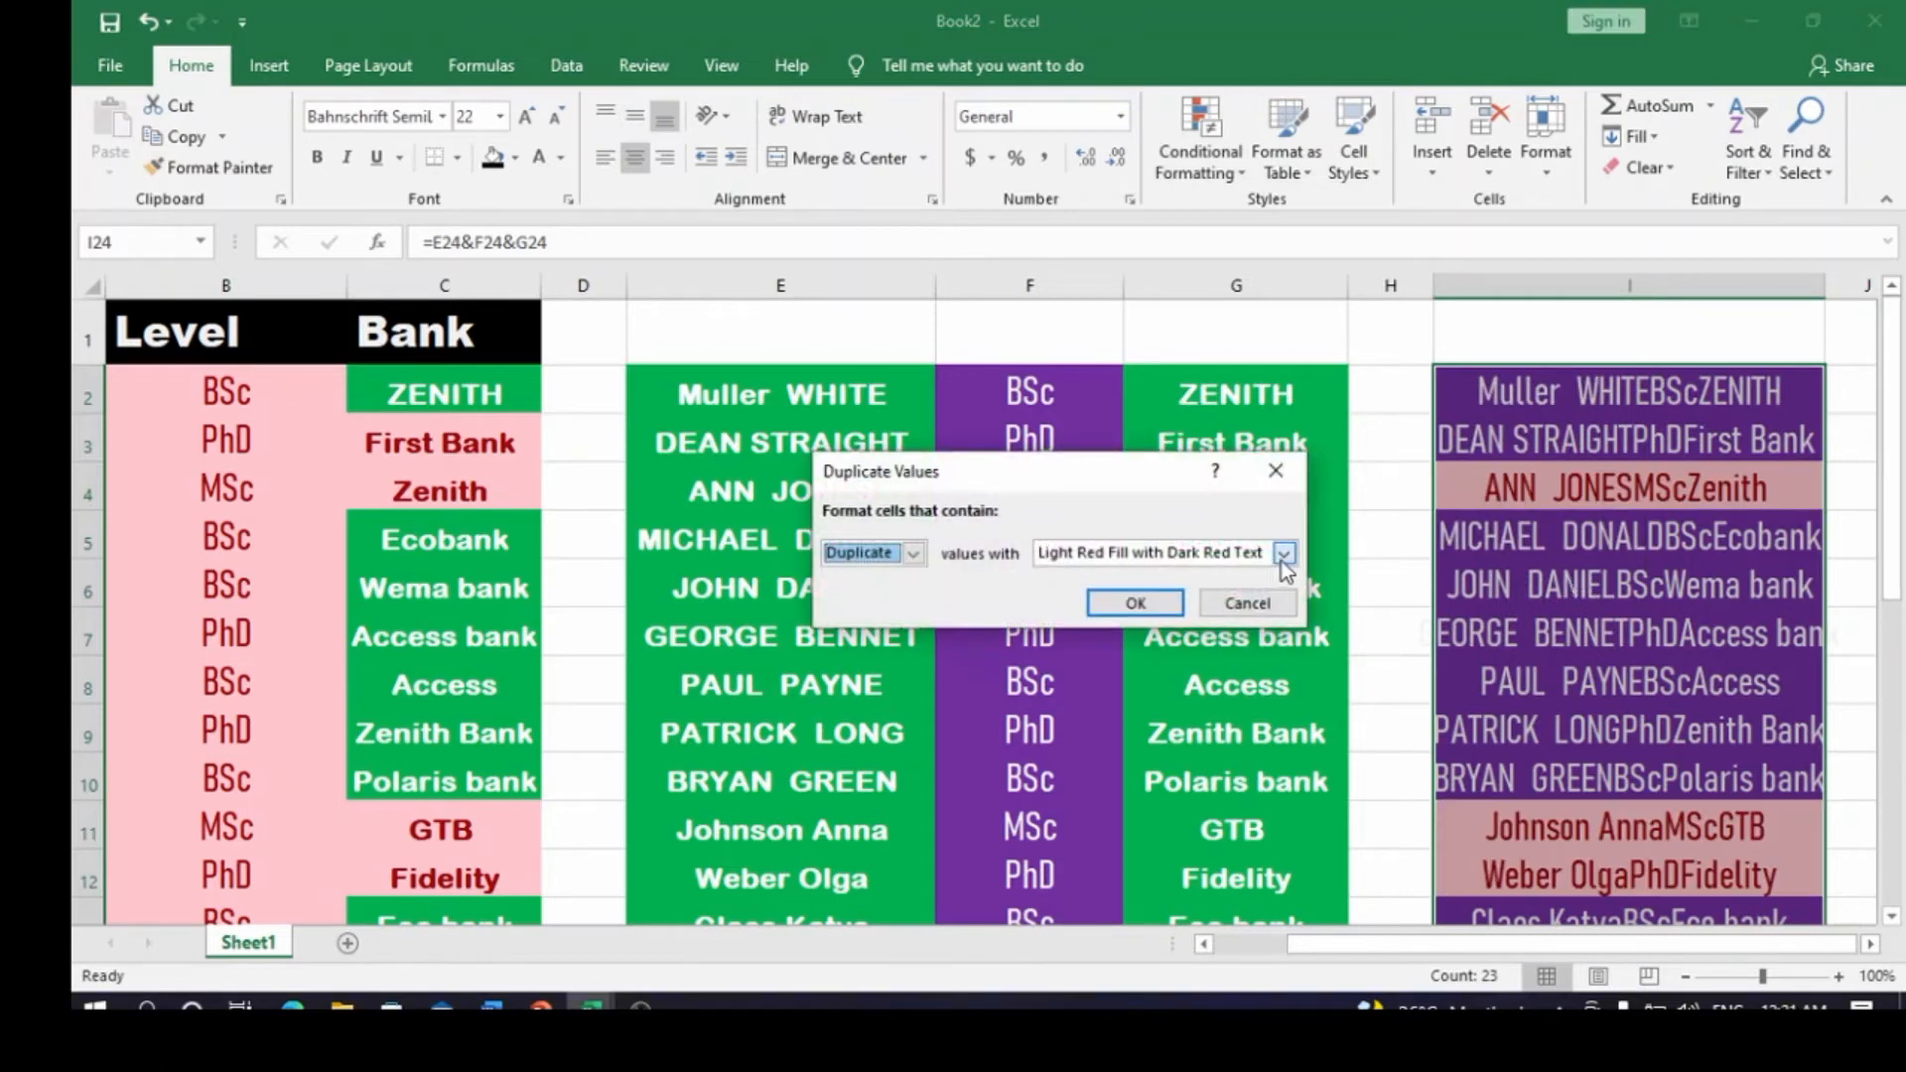
{"action": "left_click", "coordinate": [1283, 554]}
{"action": "left_click", "coordinate": [1195, 616]}
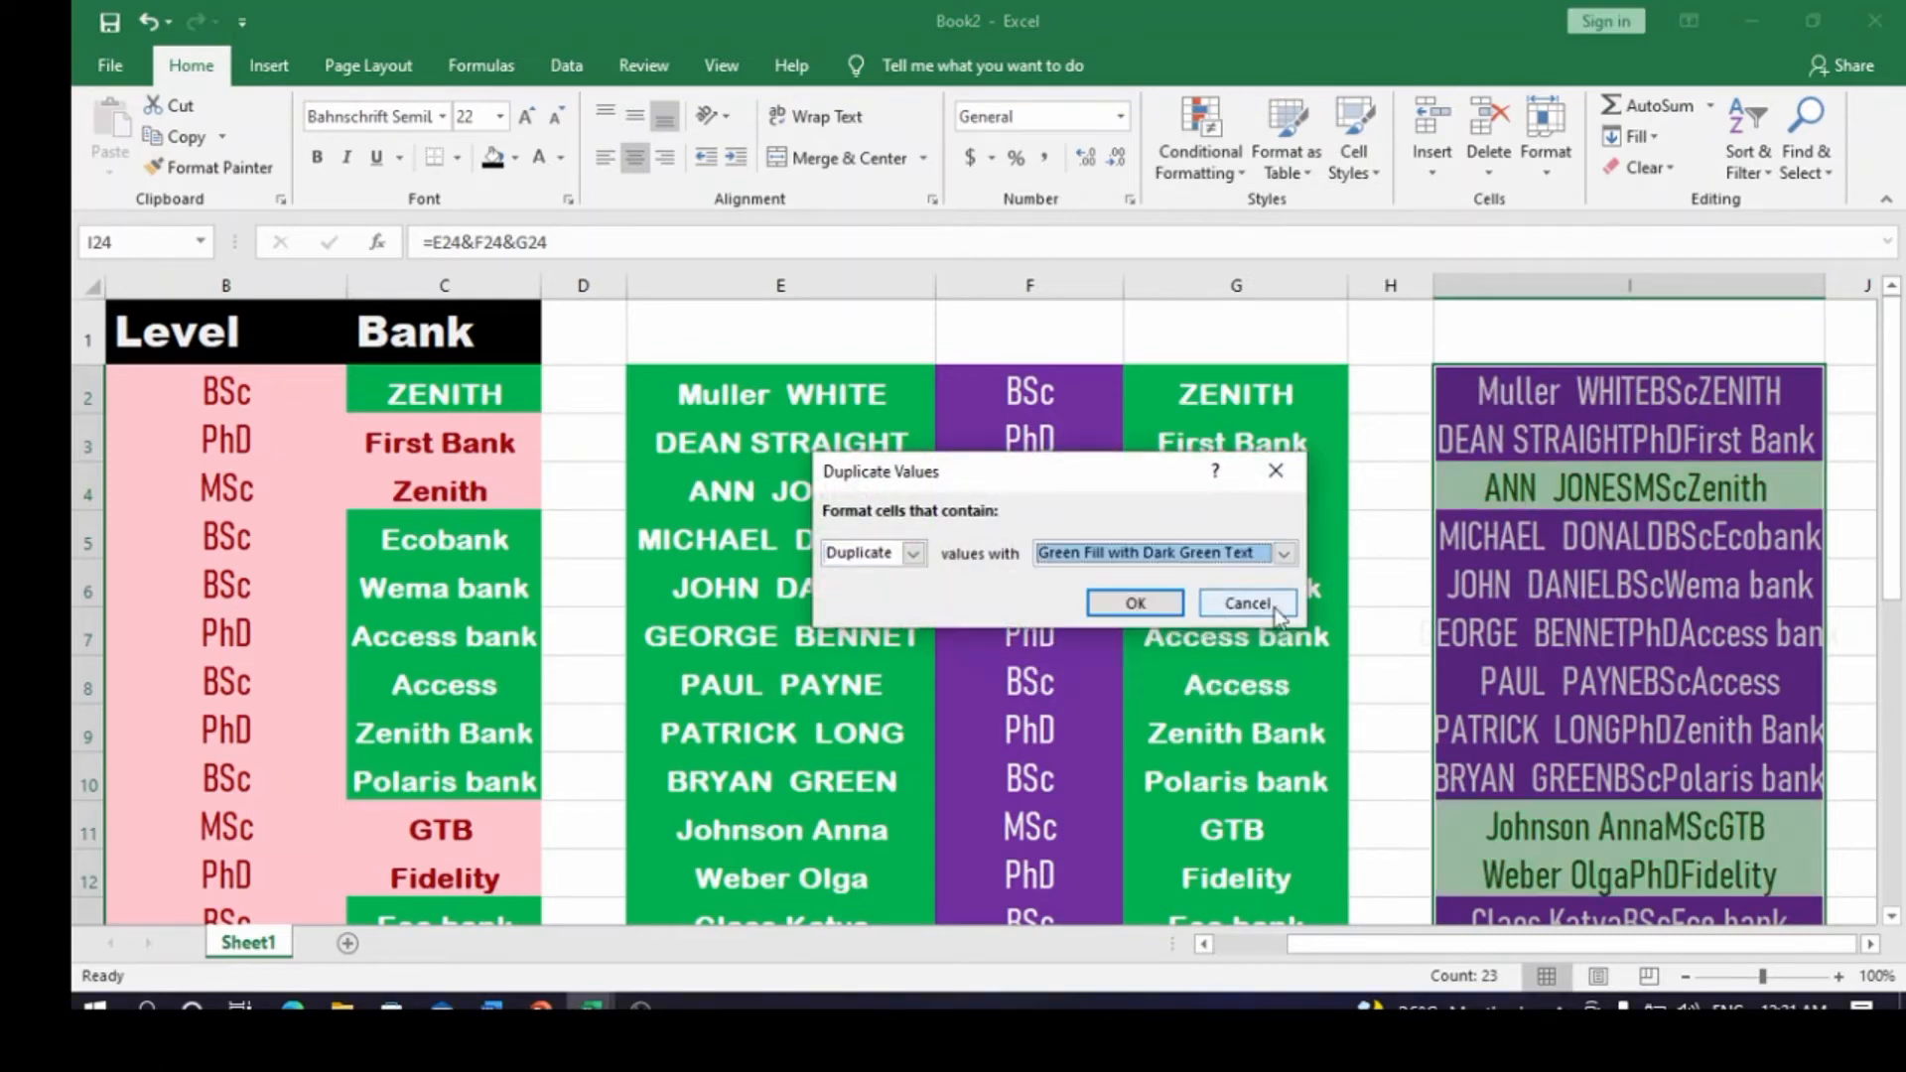
{"action": "left_click", "coordinate": [1142, 602]}
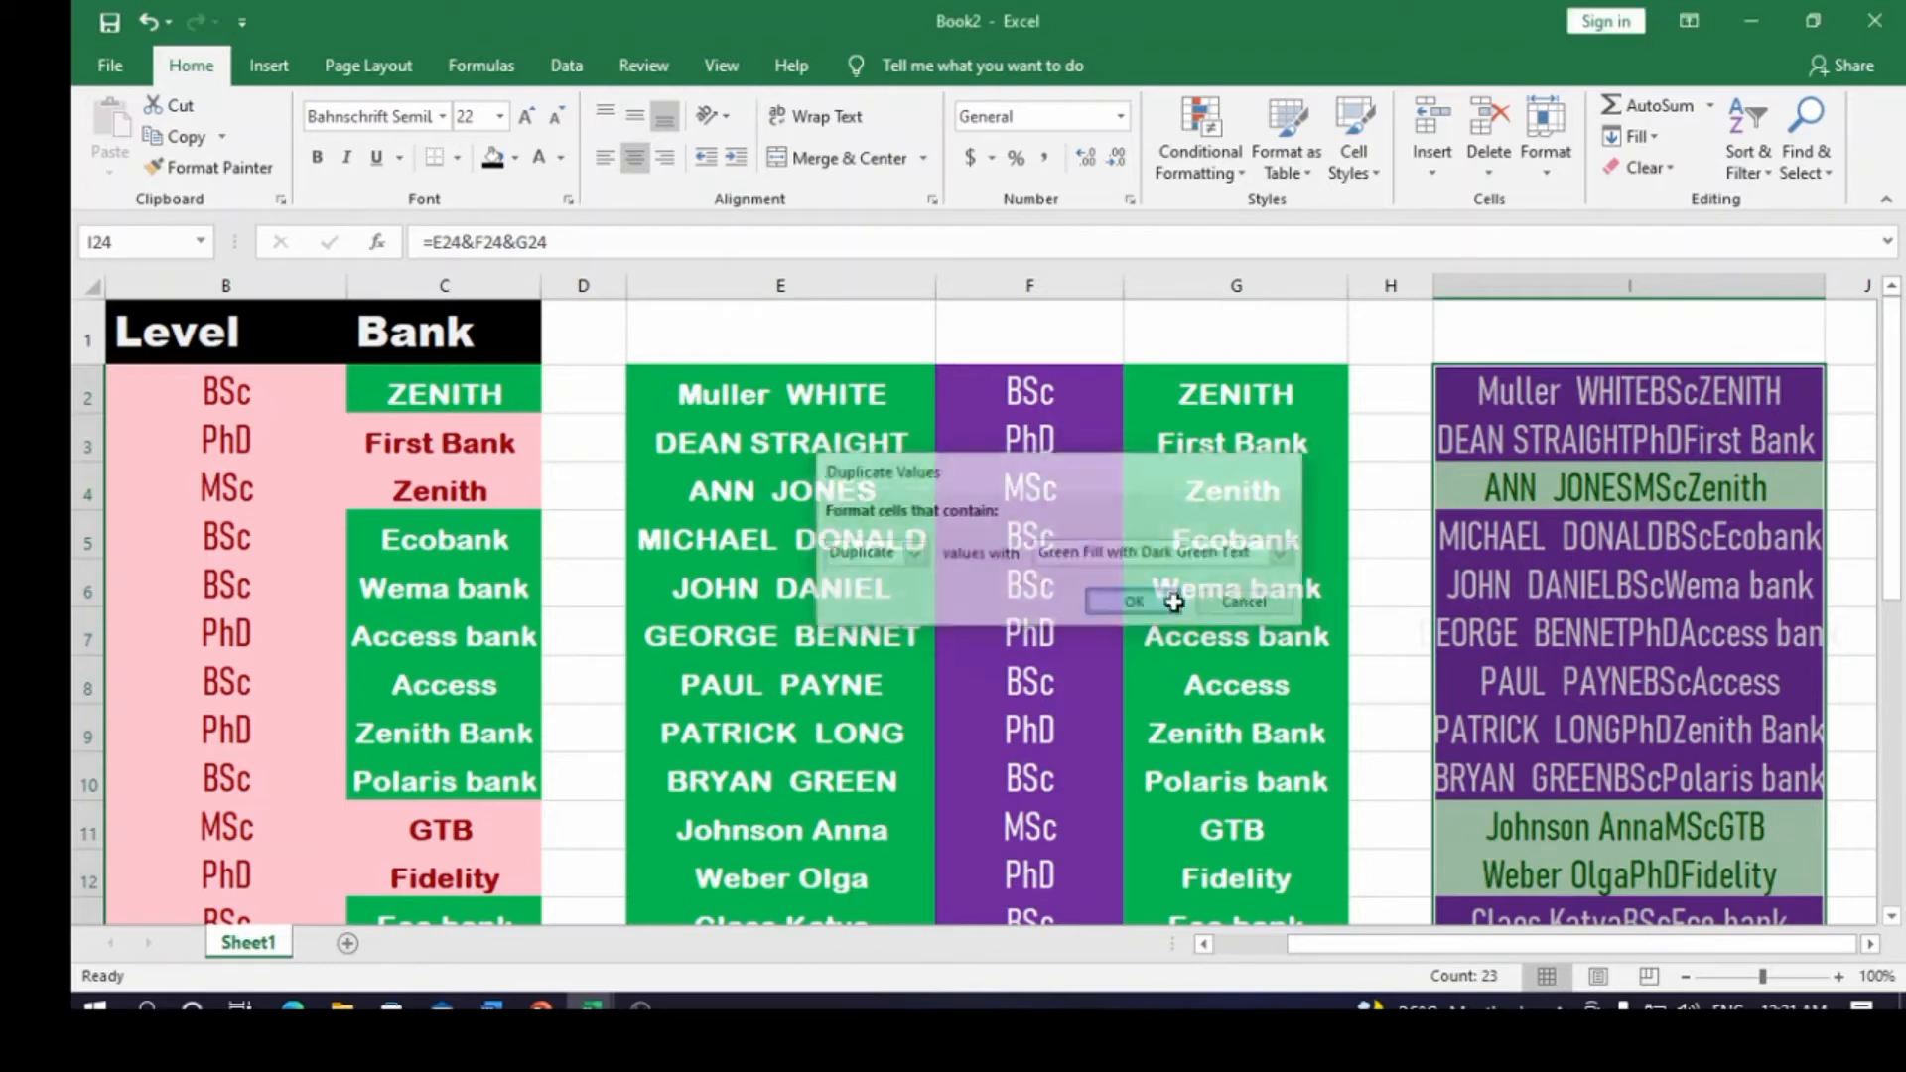
{"action": "left_click", "coordinate": [1424, 496]}
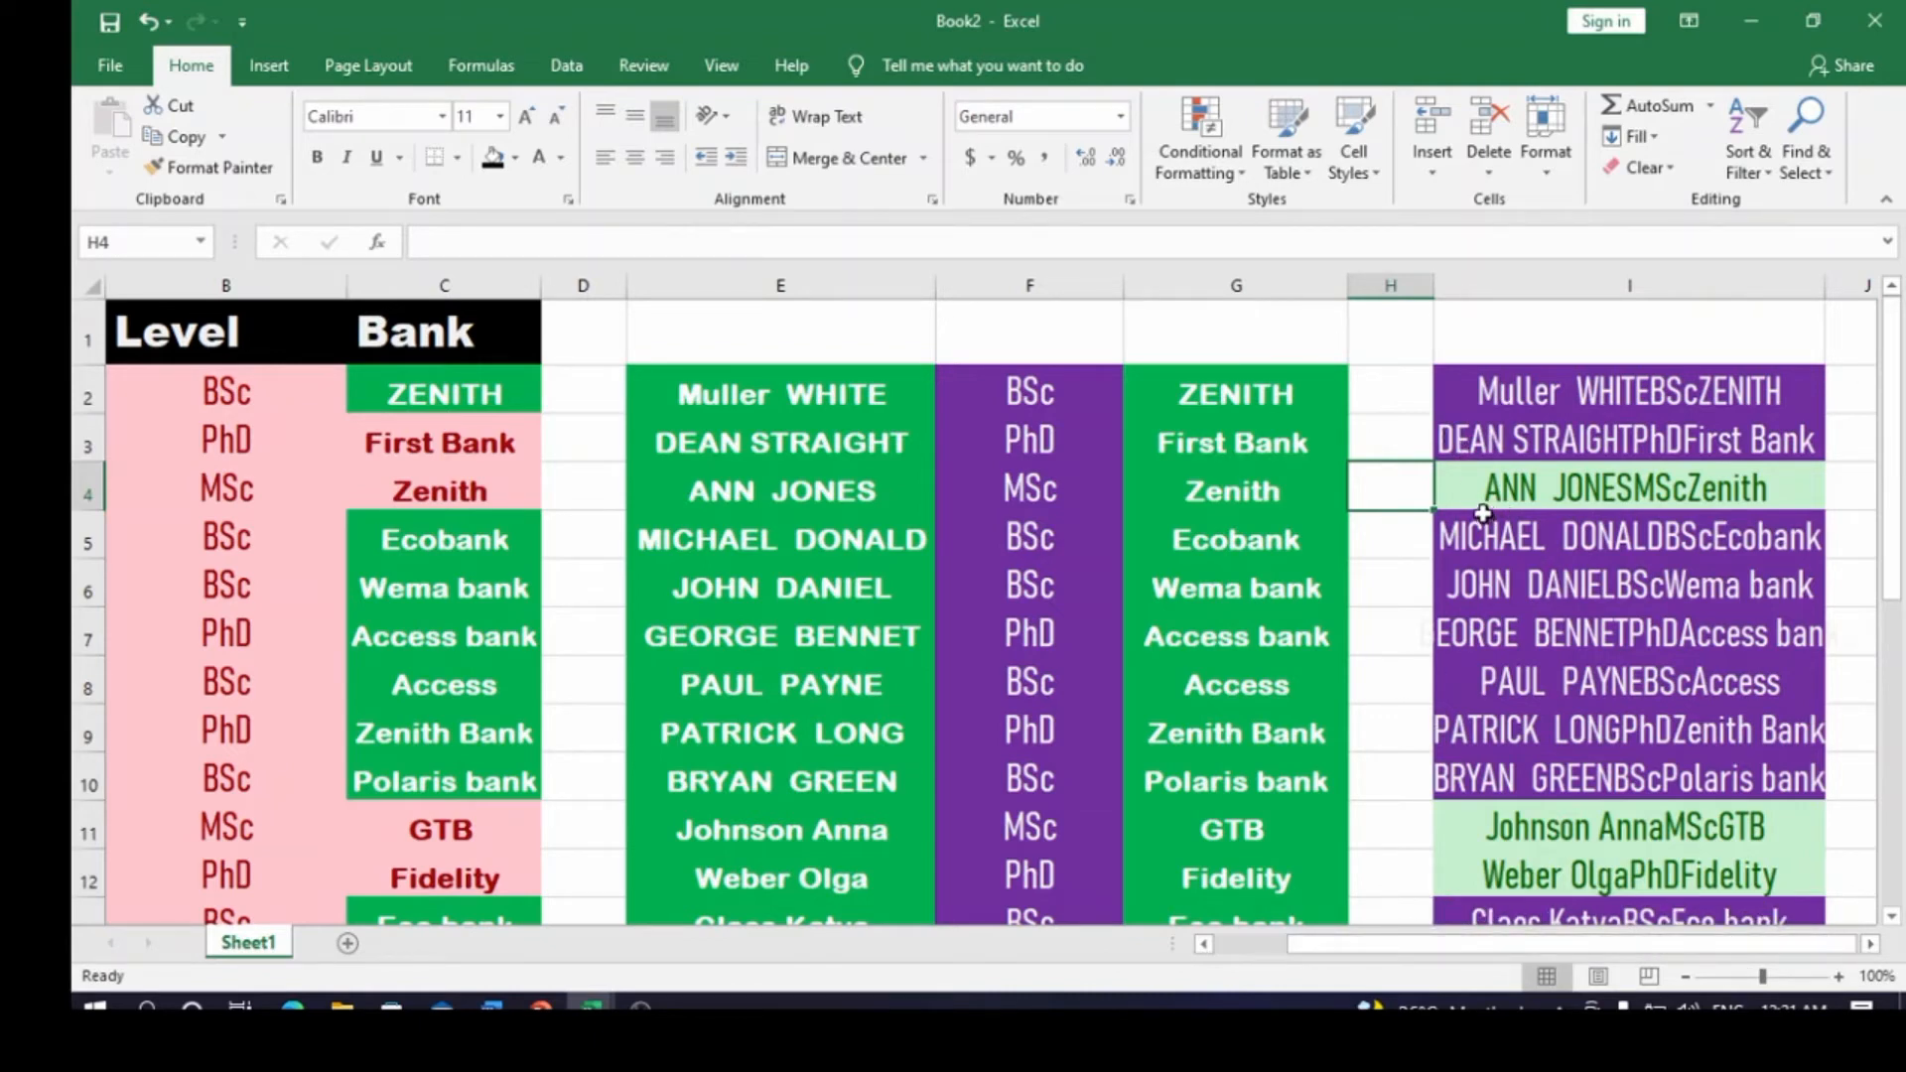
{"action": "scroll", "coordinate": [1576, 670], "scroll_direction": "down", "scroll_amount": 5}
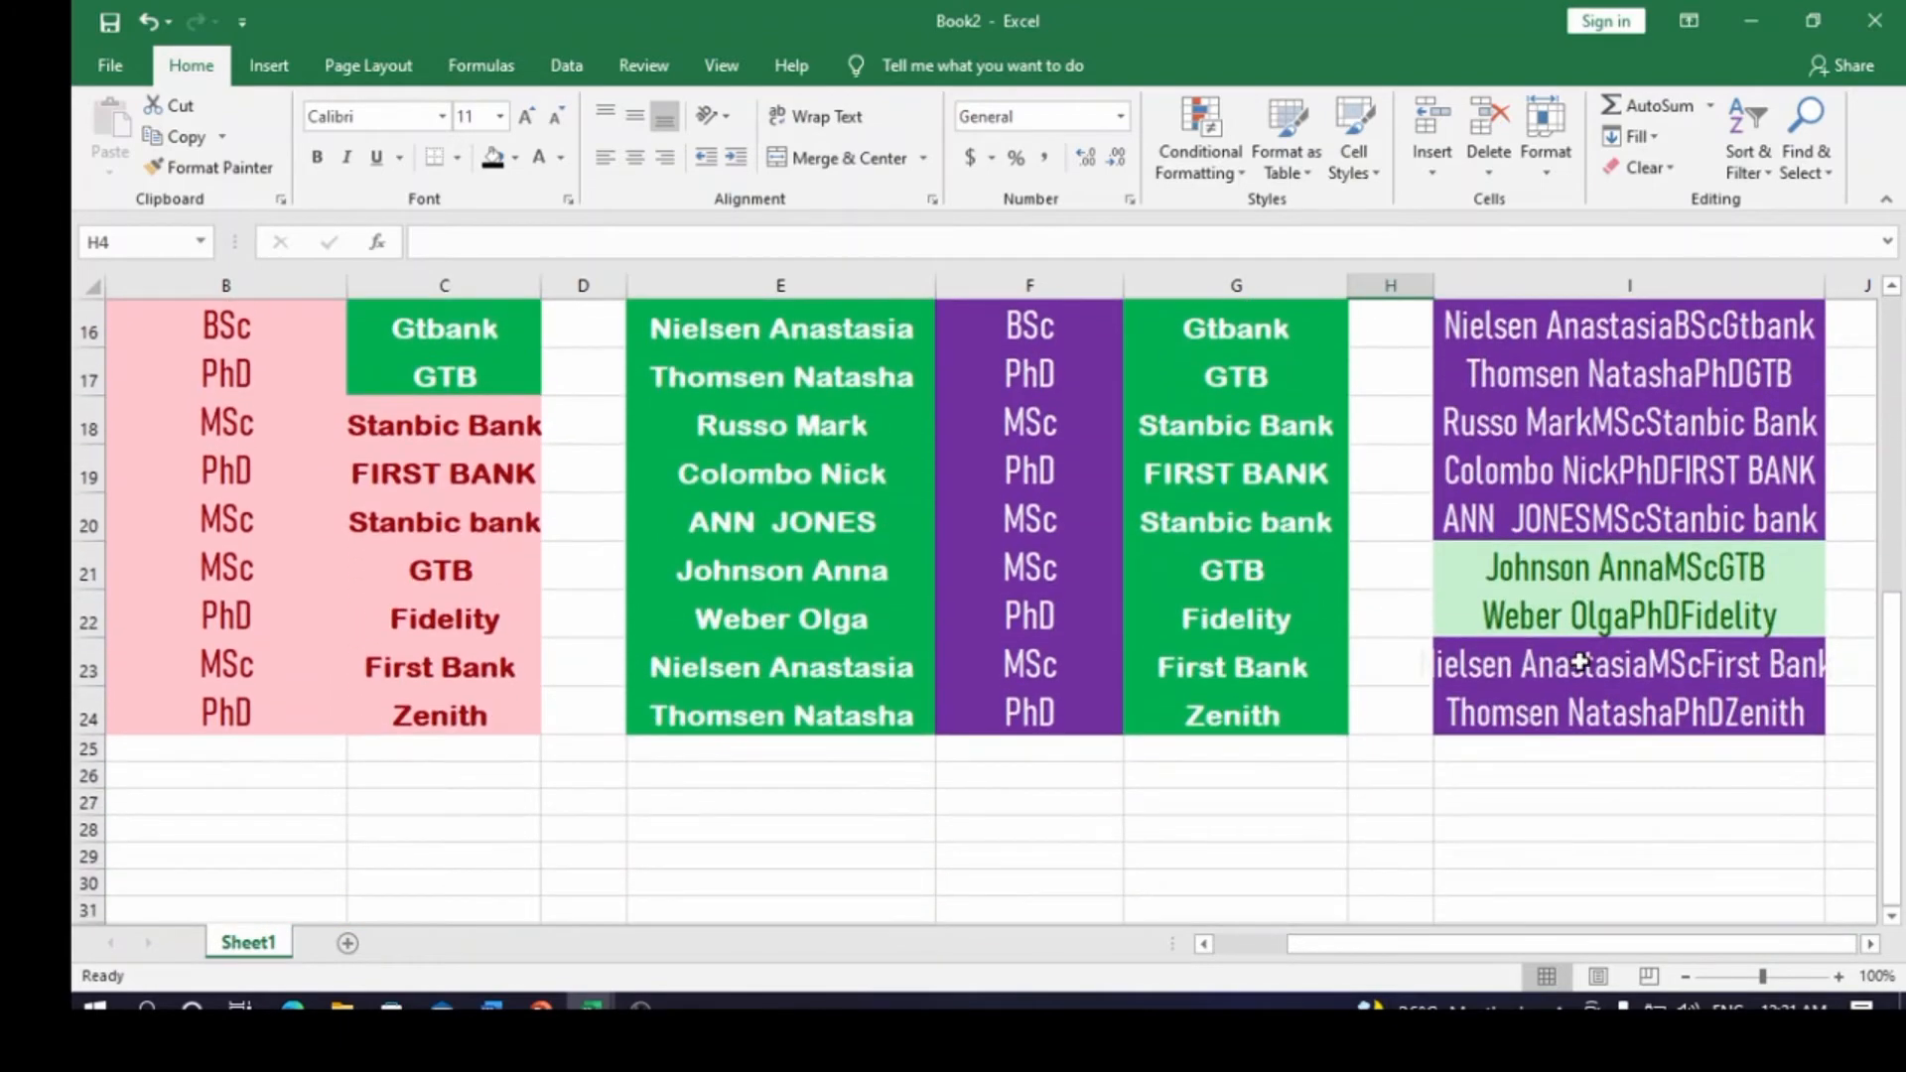
{"action": "scroll", "coordinate": [1579, 665], "scroll_direction": "up", "scroll_amount": 3}
{"action": "scroll", "coordinate": [1578, 663], "scroll_direction": "up", "scroll_amount": 2}
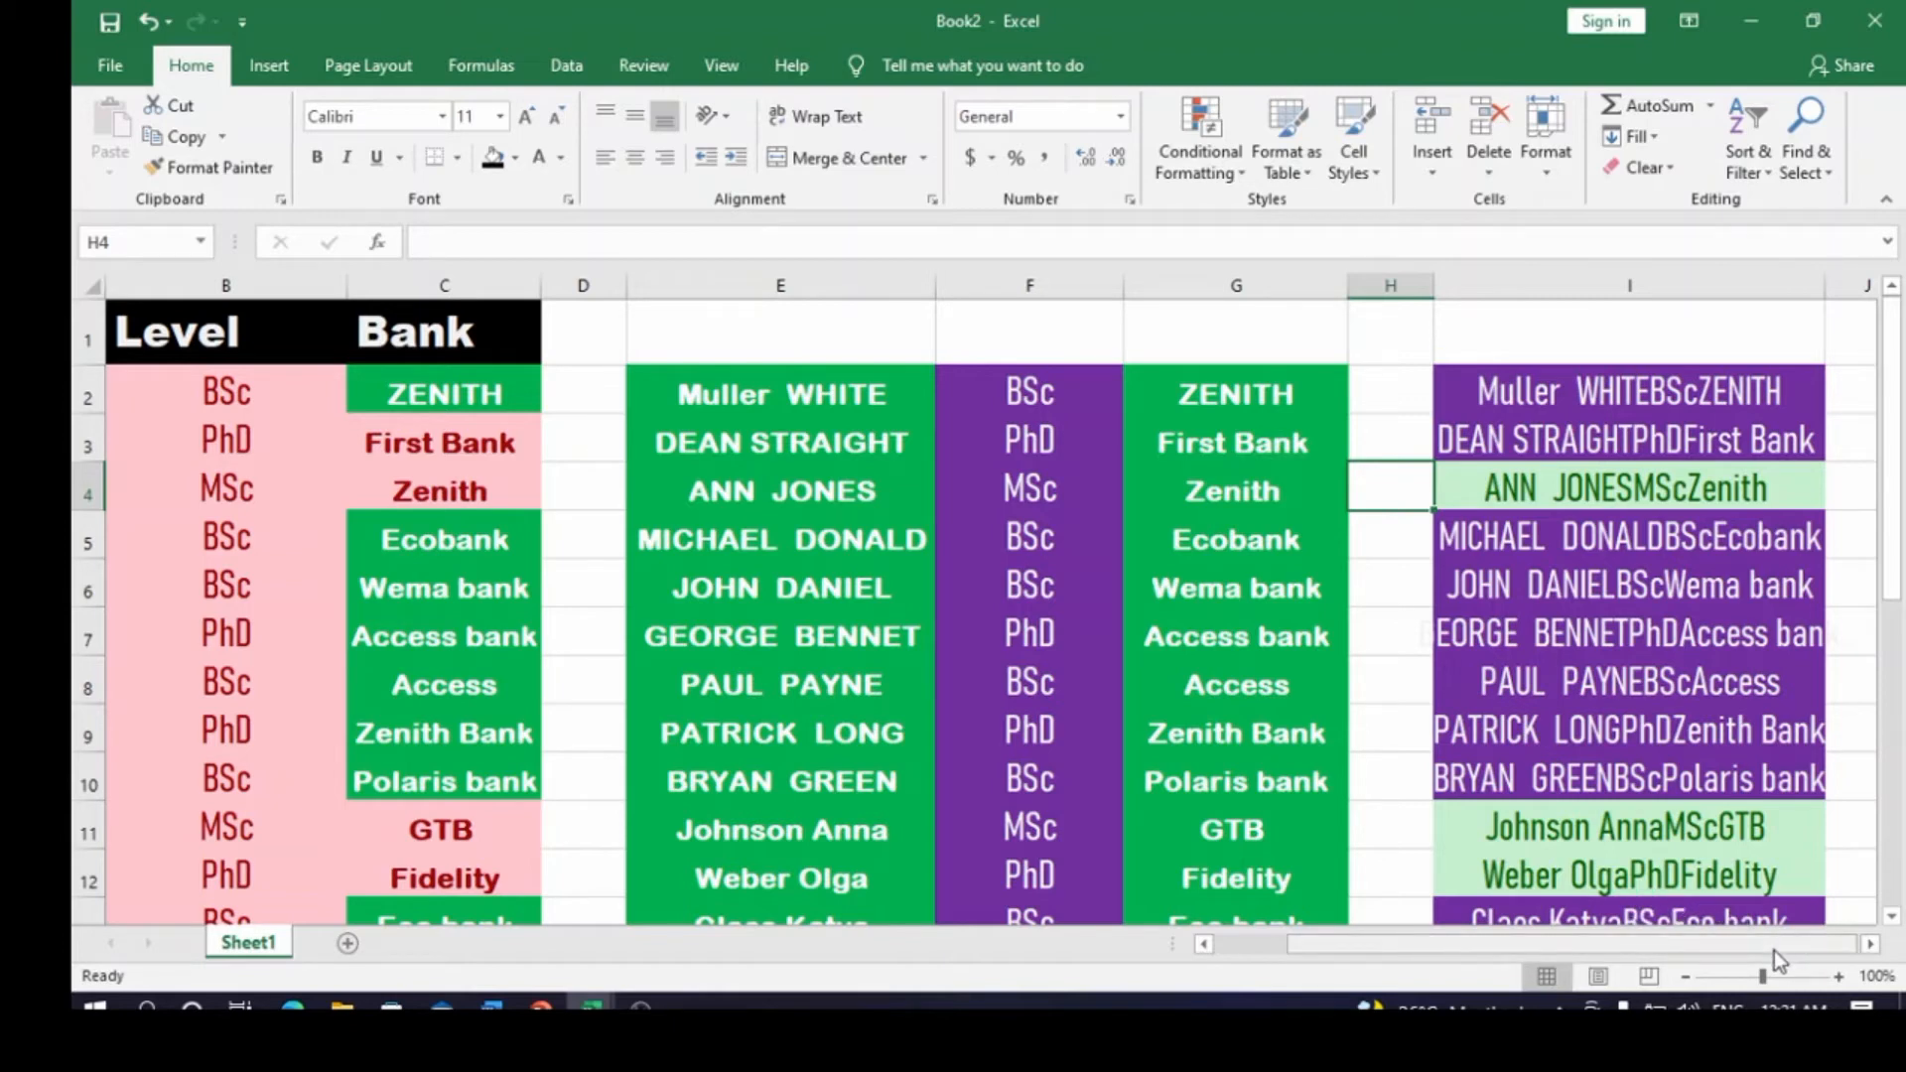
- Enter the formula =TEXTJOIN(",",TRUE,E2:G2) in cell K2 to join the name, level and bank with commas
{"action": "left_click", "coordinate": [1853, 397]}
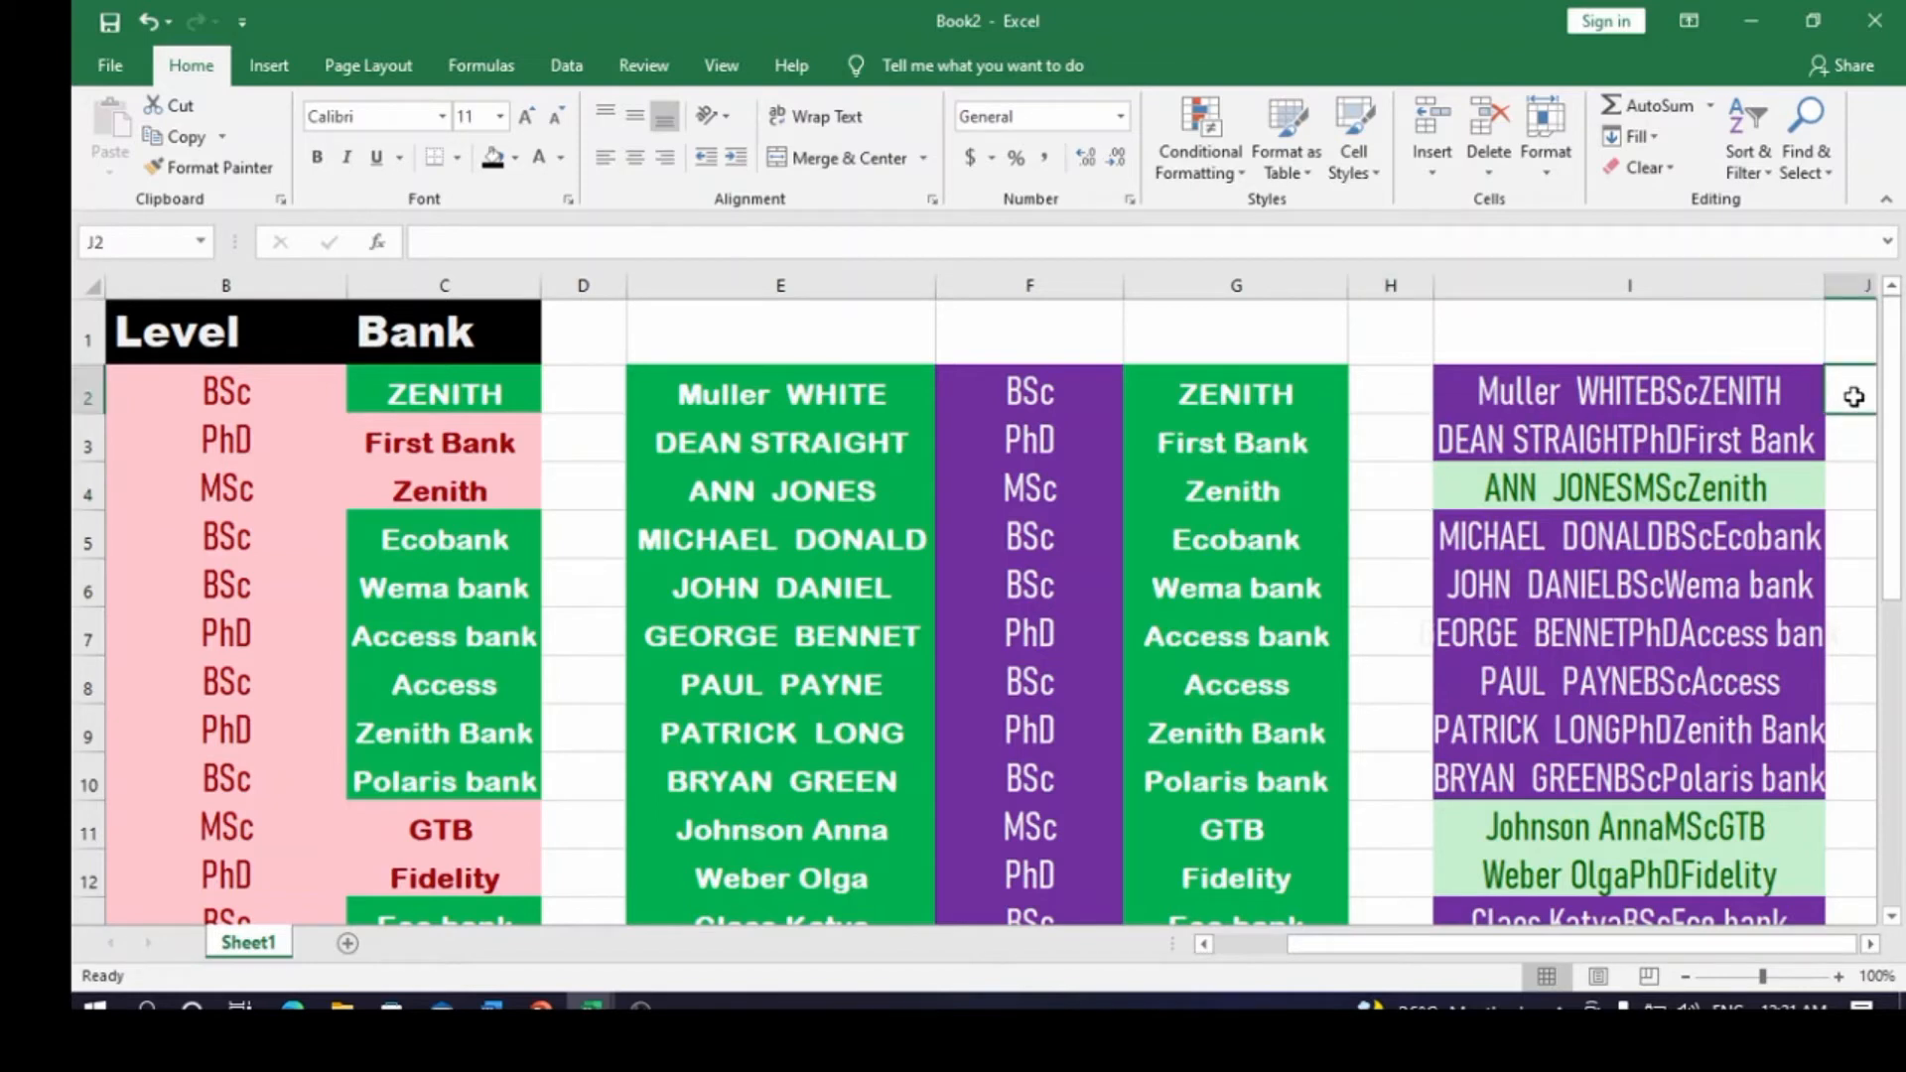
{"action": "key", "text": "Right"}
{"action": "key", "text": "Right"}
{"action": "key", "text": "Right"}
{"action": "key", "text": "Right"}
{"action": "key", "text": "Right"}
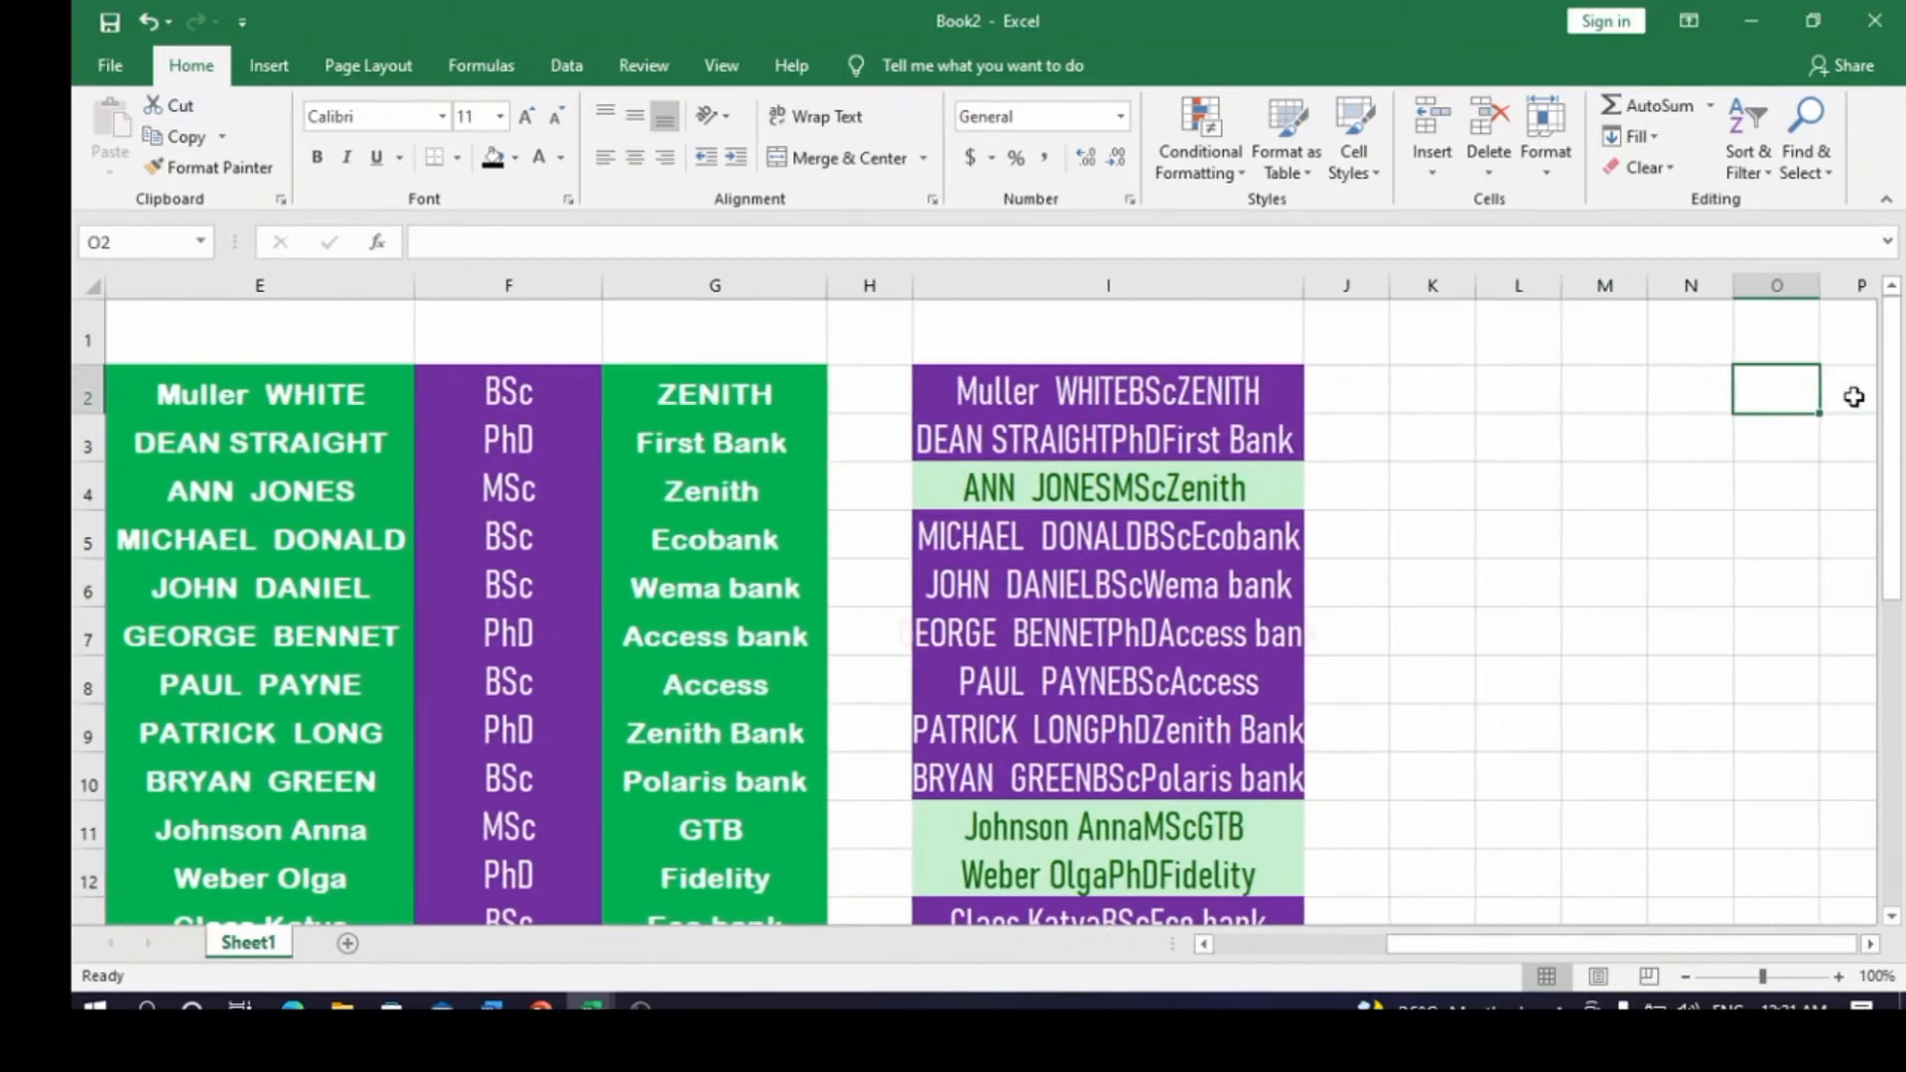
{"action": "key", "text": "Right"}
{"action": "key", "text": "Right"}
{"action": "key", "text": "Right"}
{"action": "key", "text": "Right"}
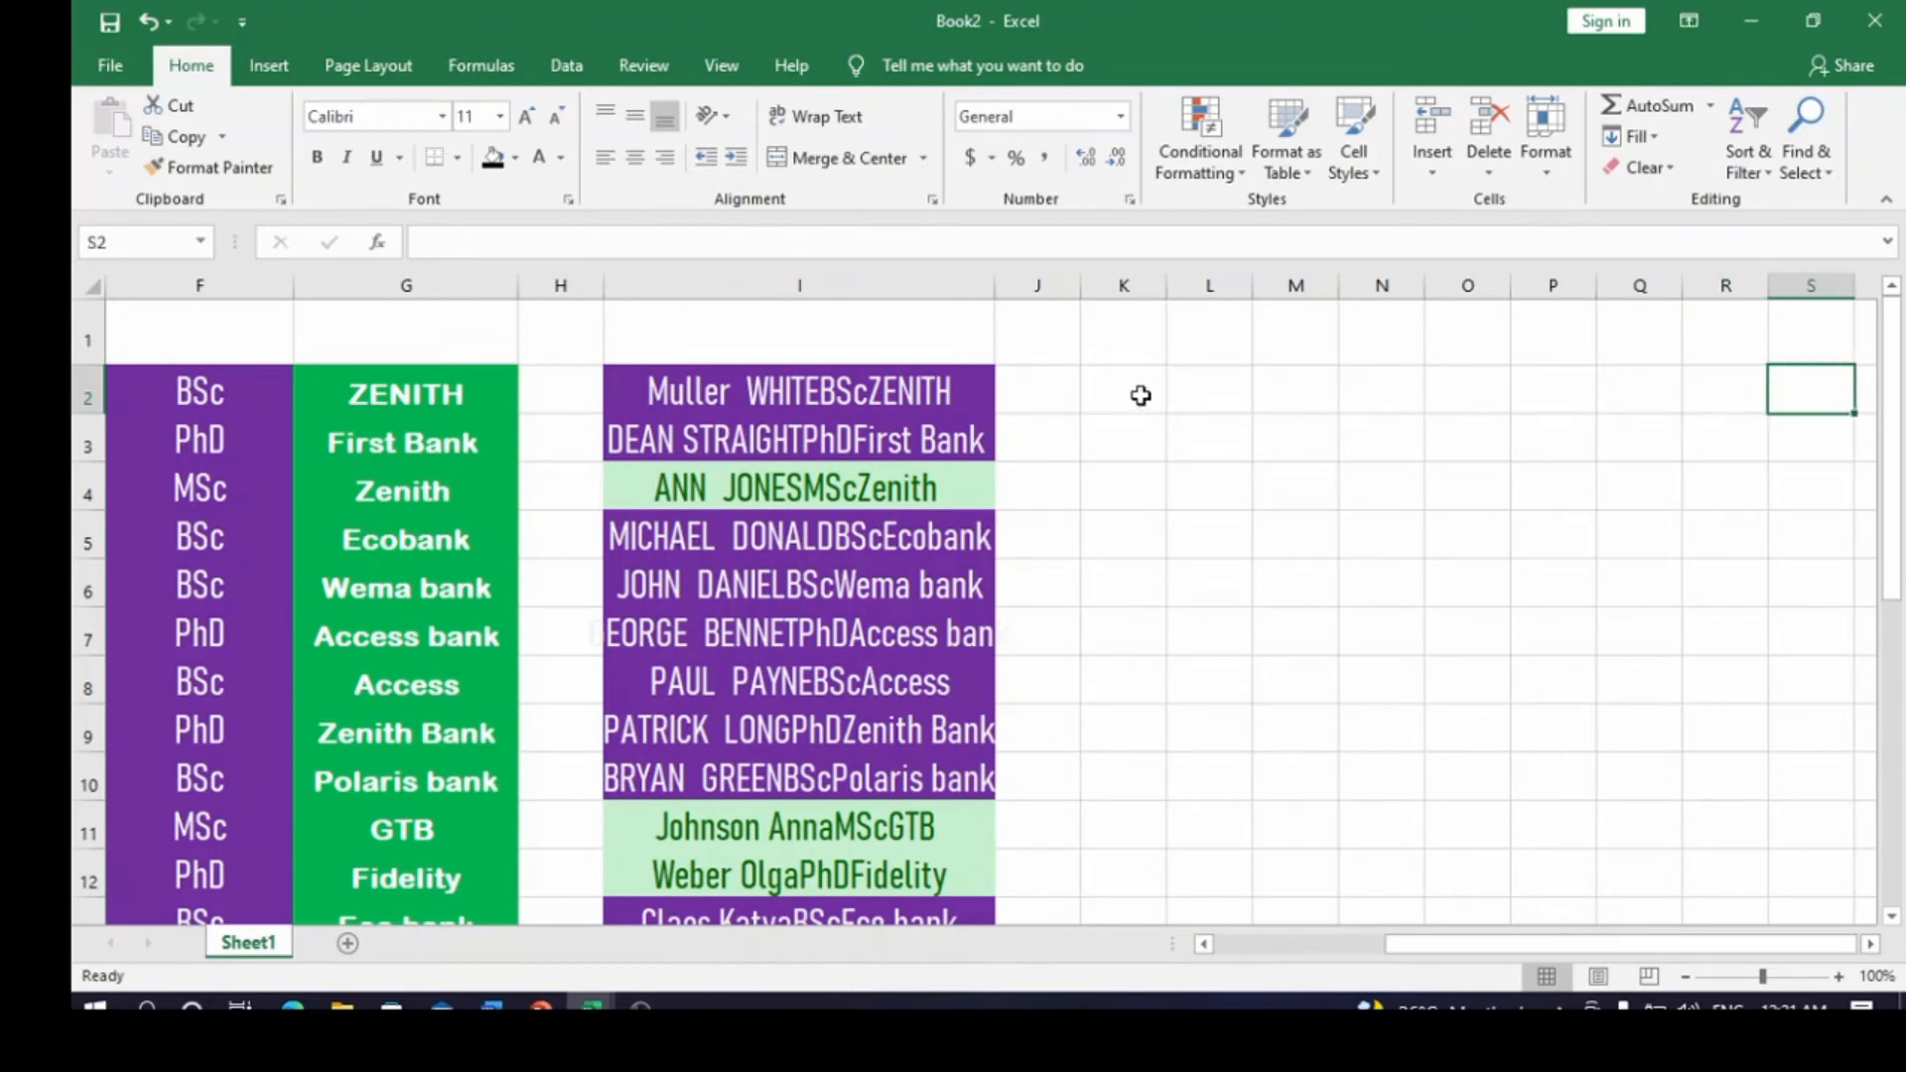
{"action": "left_click", "coordinate": [1142, 396]}
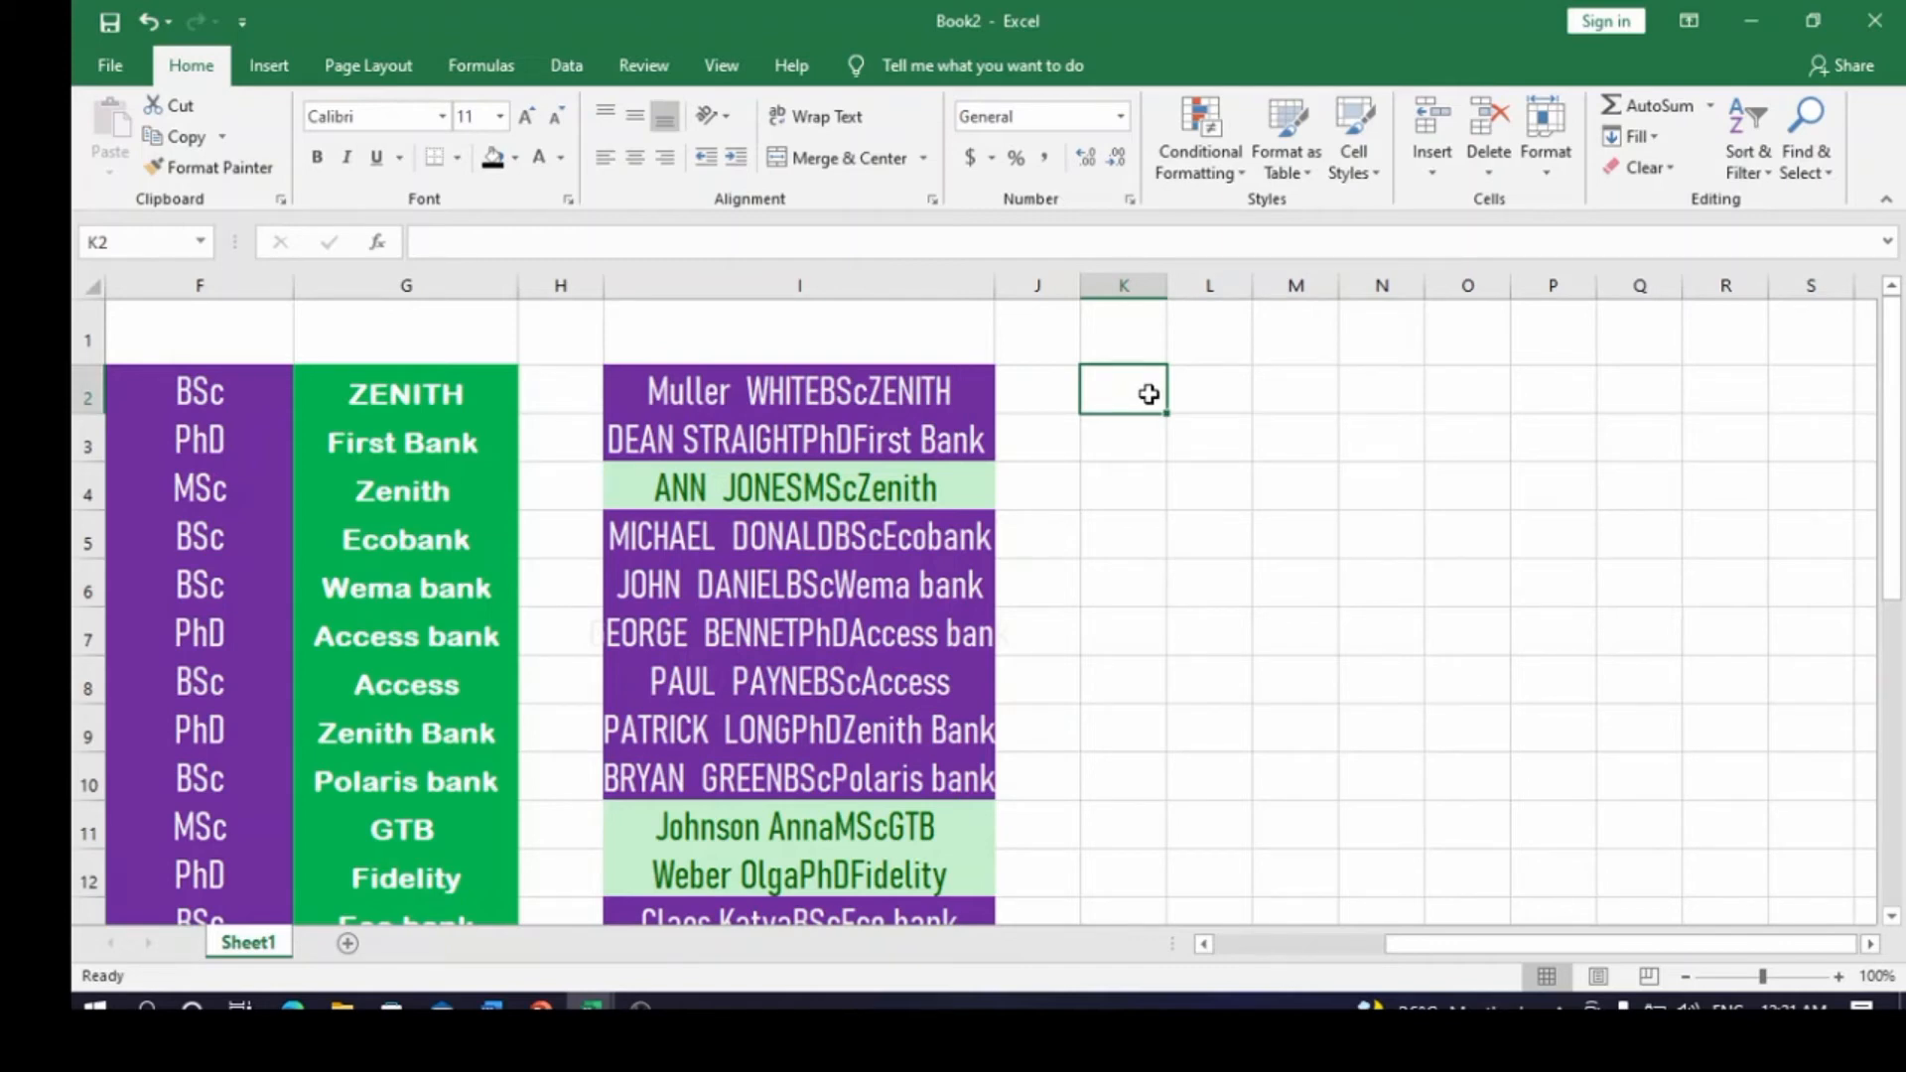
{"action": "type", "text": "=t"}
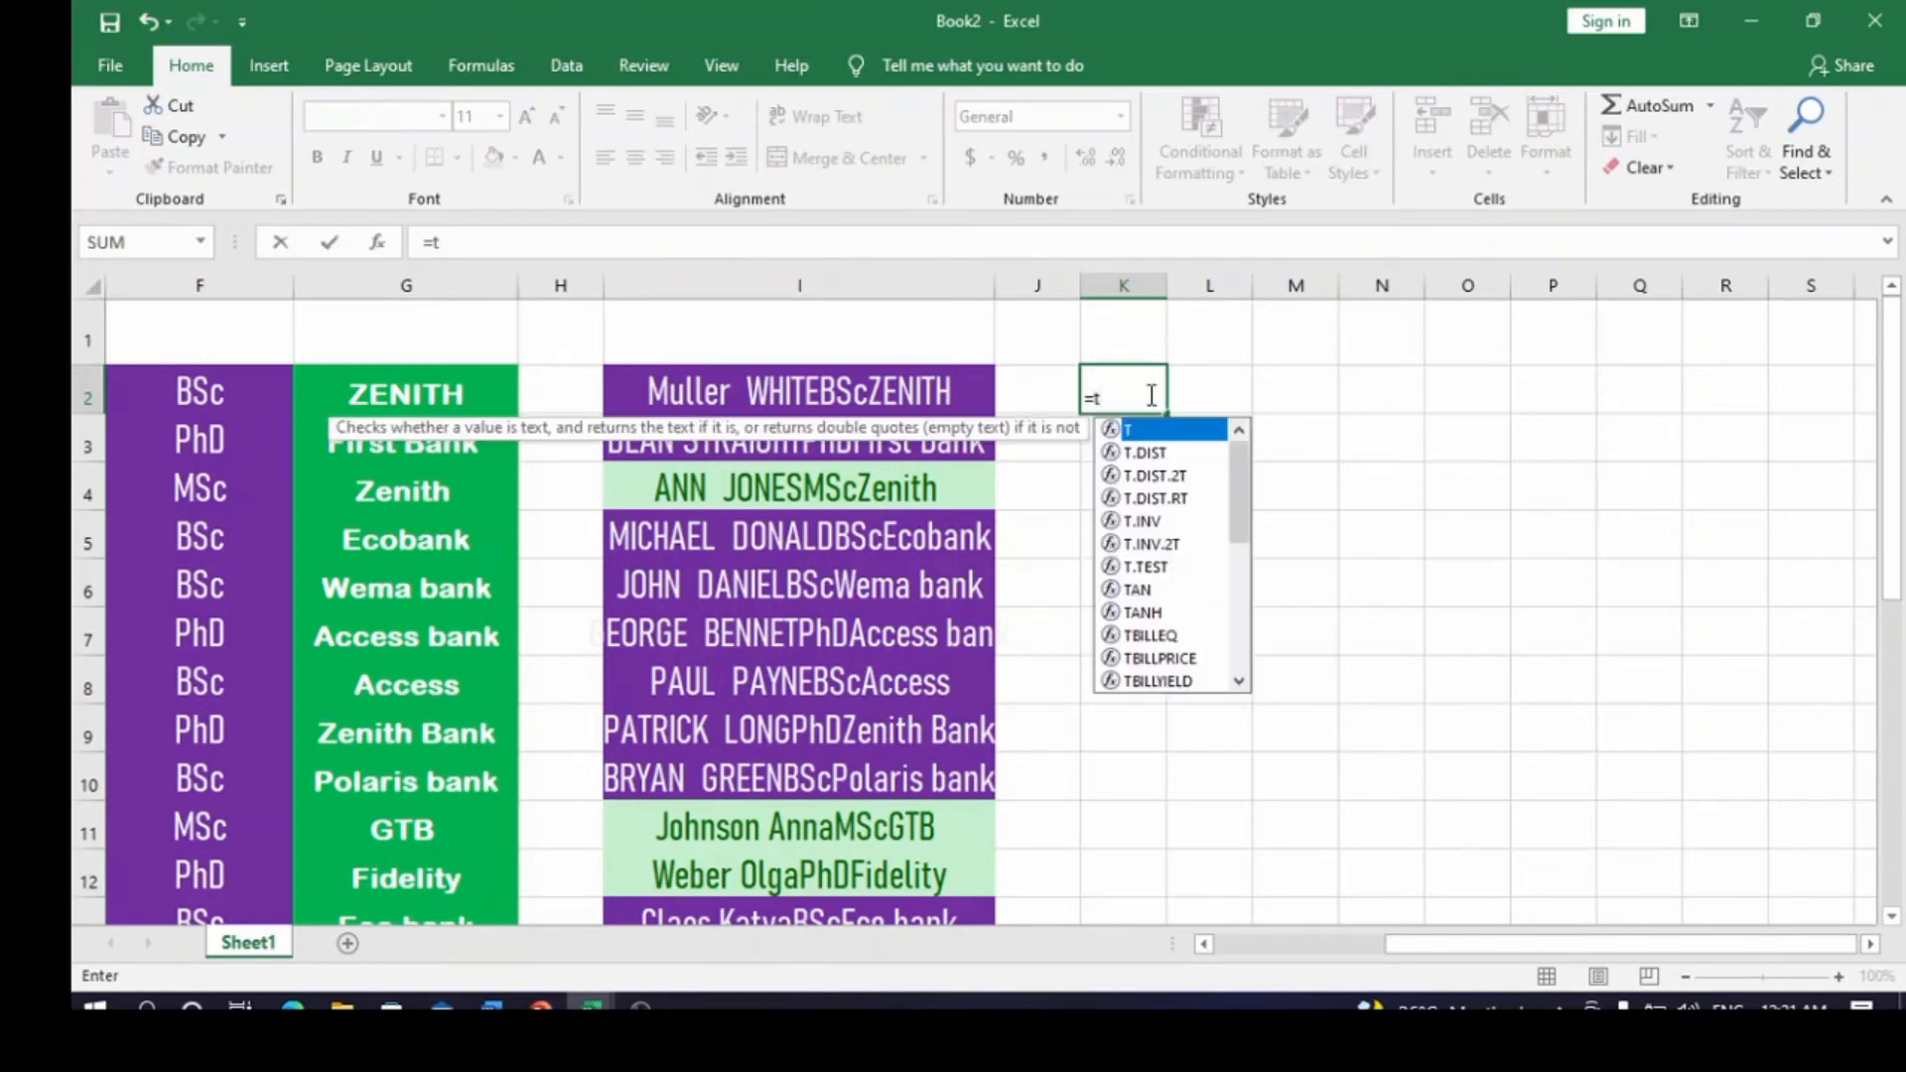
{"action": "type", "text": "extjoi"}
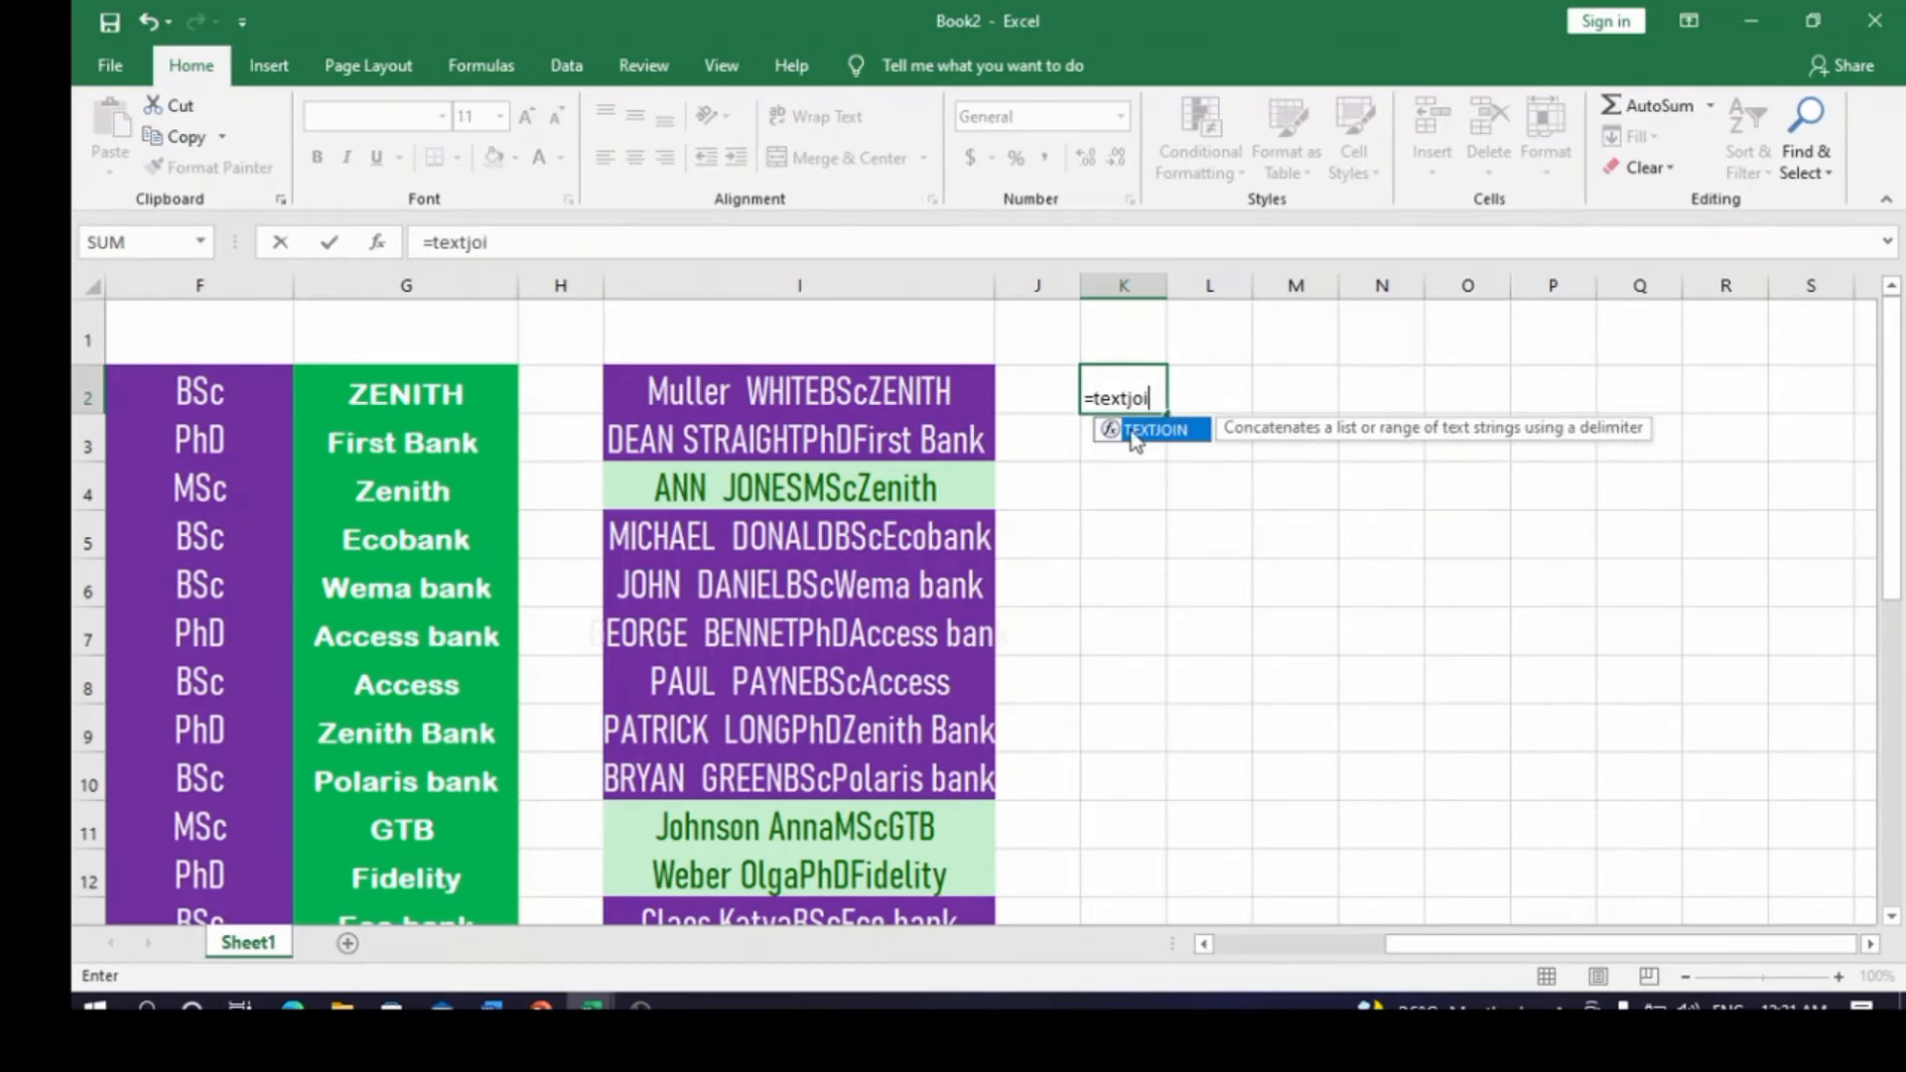
{"action": "double_click", "coordinate": [1187, 446]}
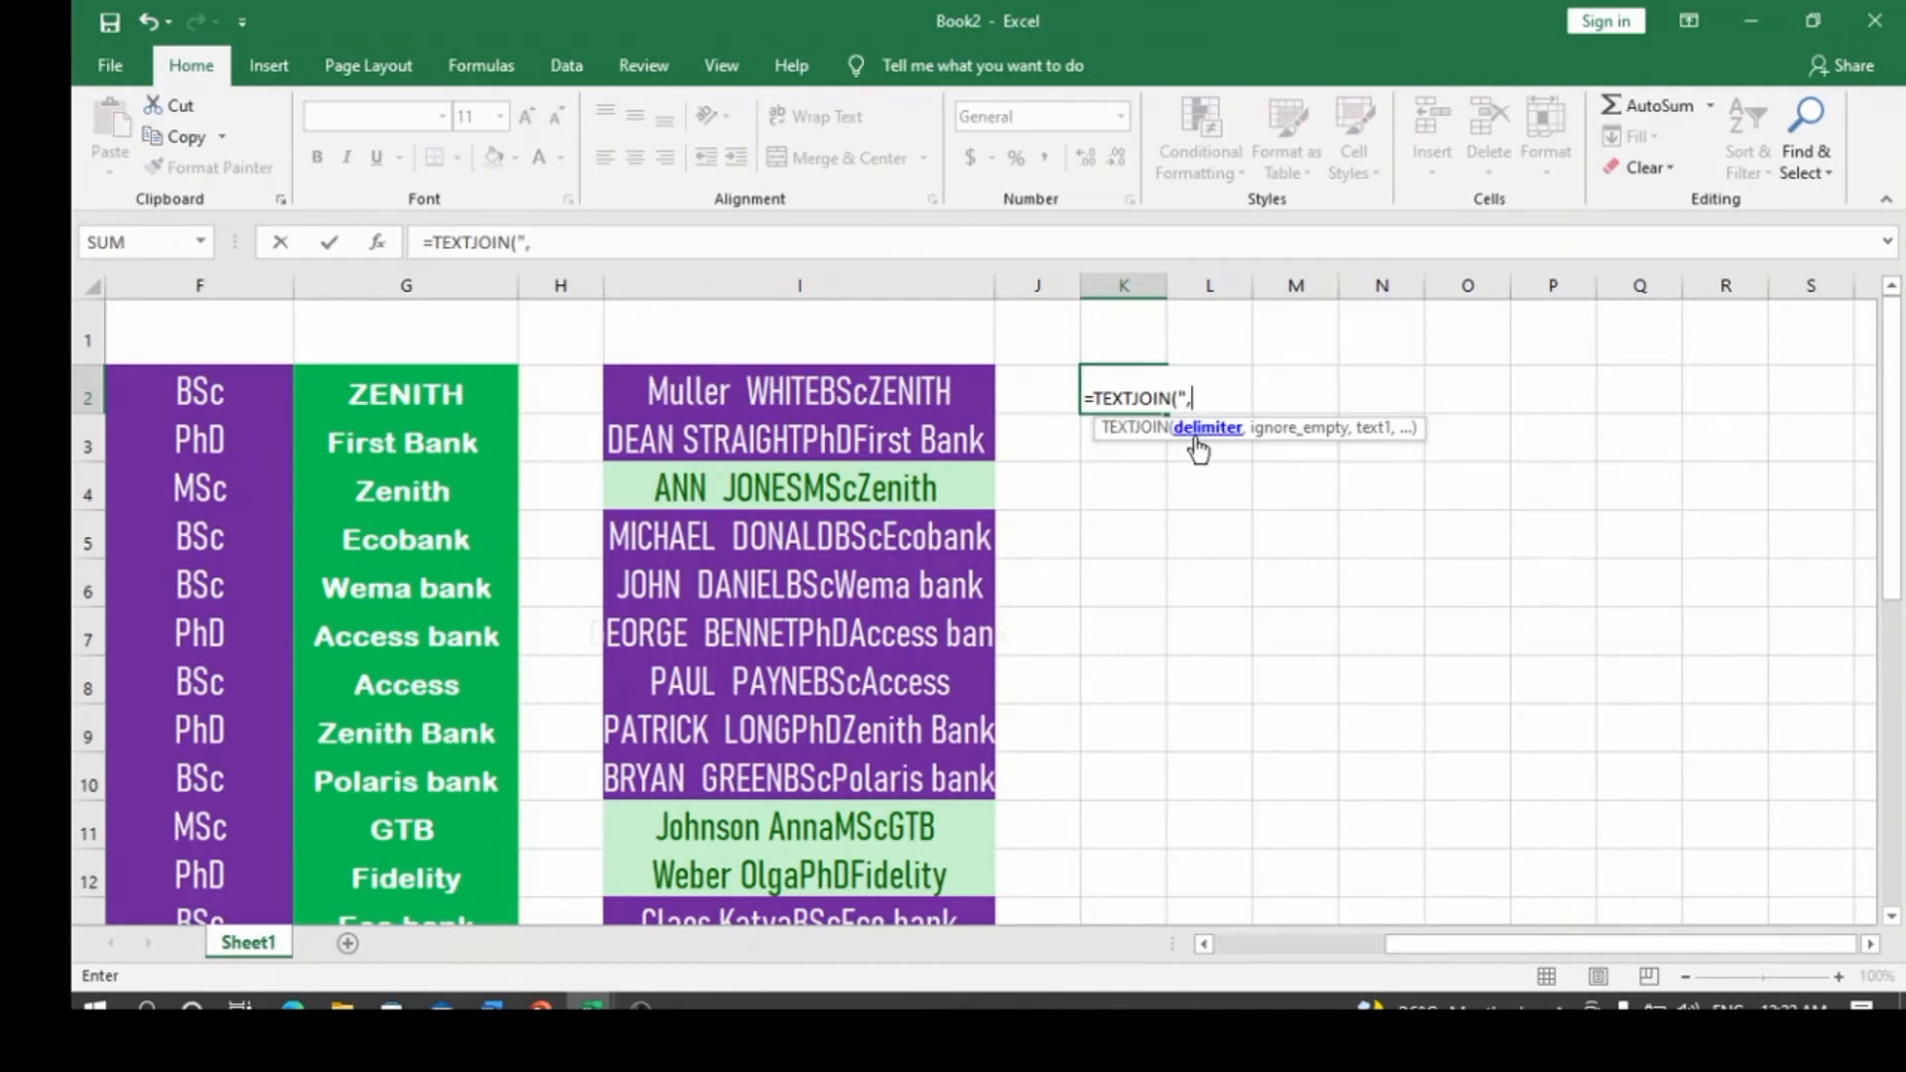
{"action": "type", "text": "\",\","}
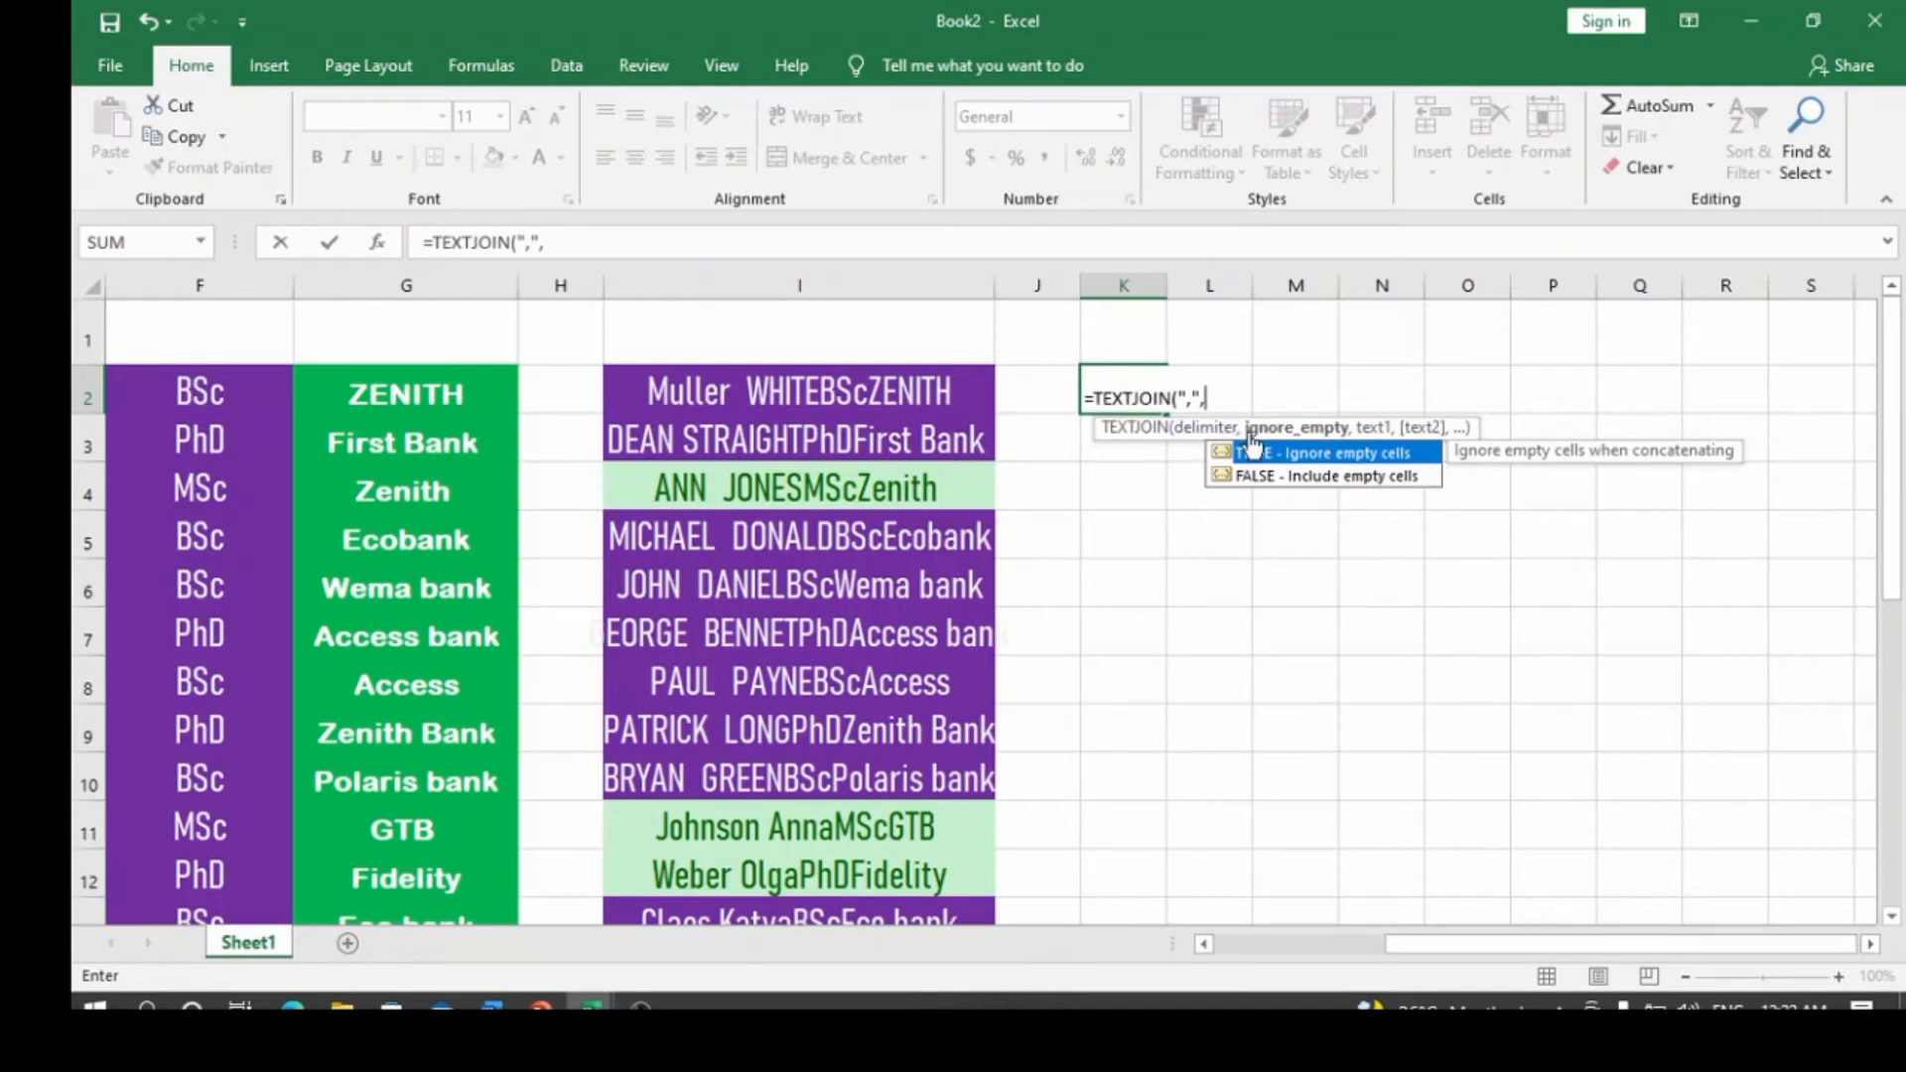
{"action": "double_click", "coordinate": [1366, 455]}
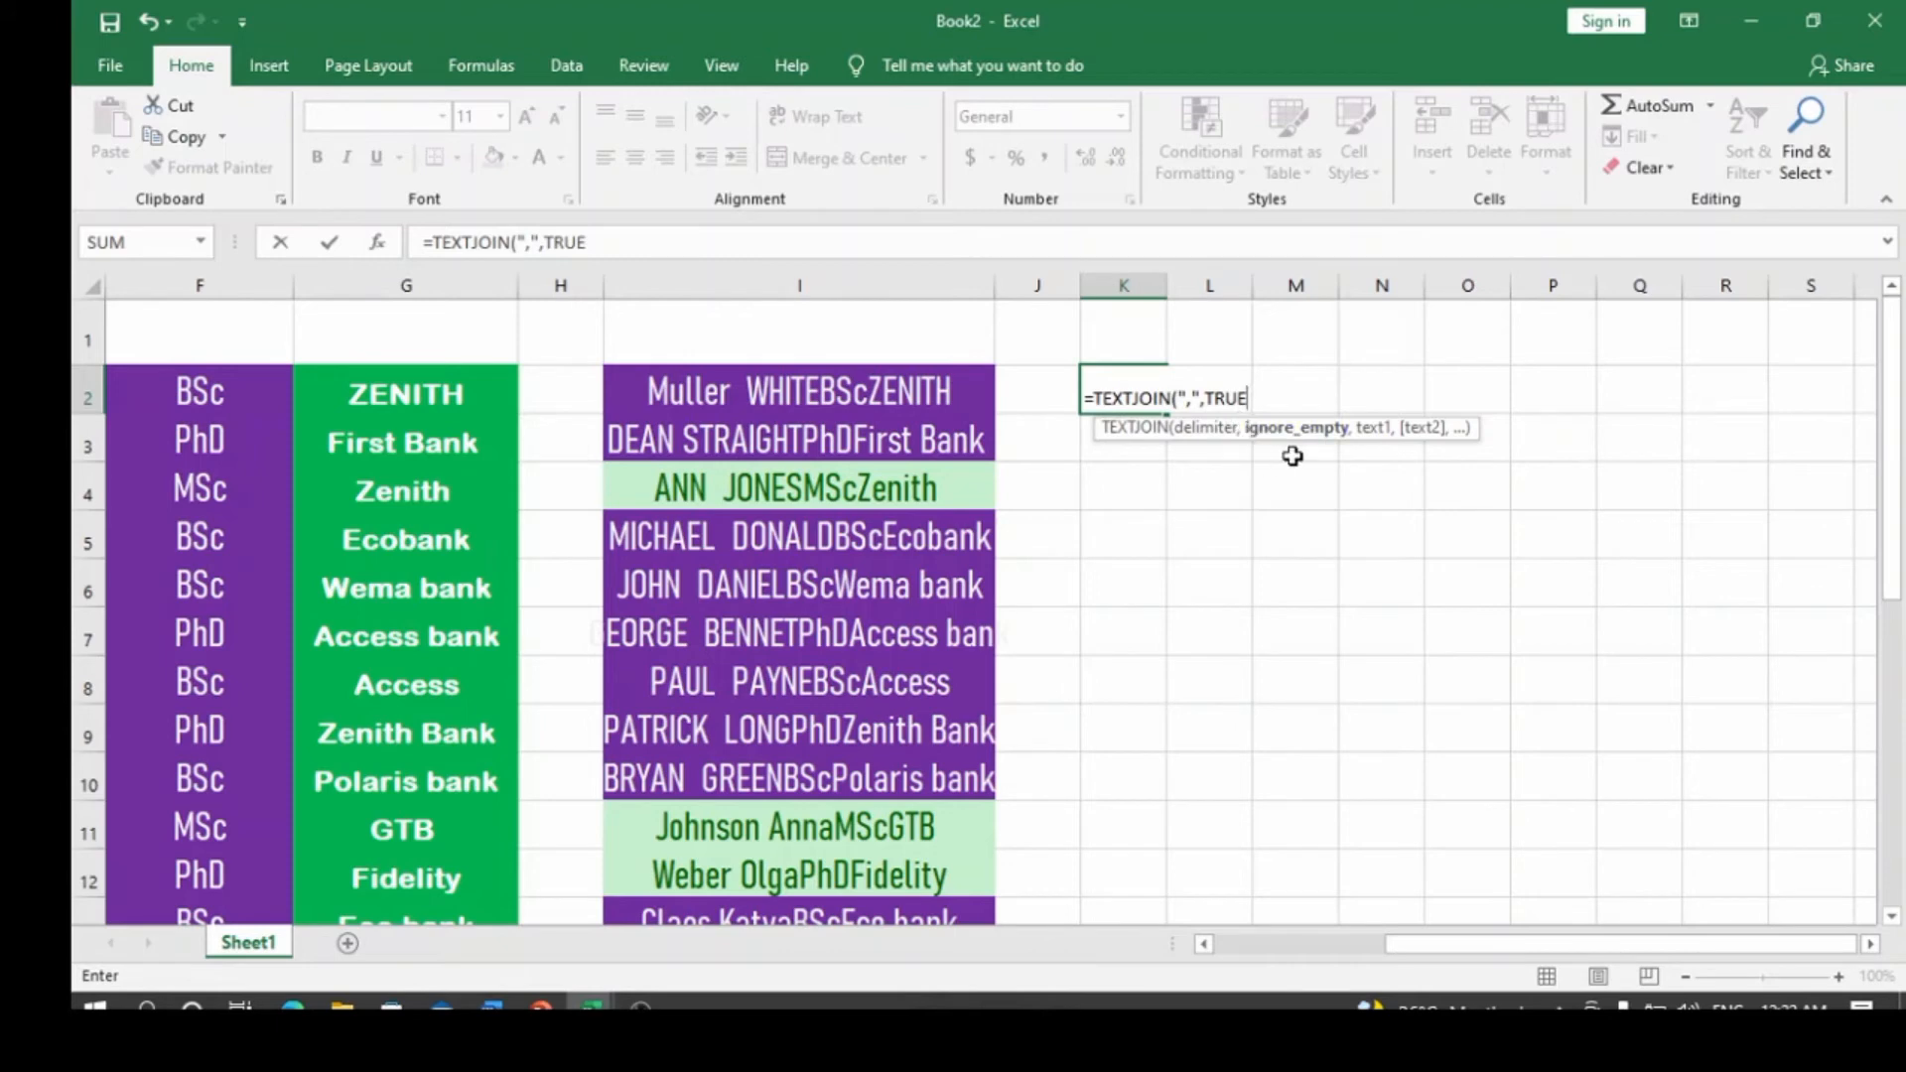
{"action": "type", "text": ","}
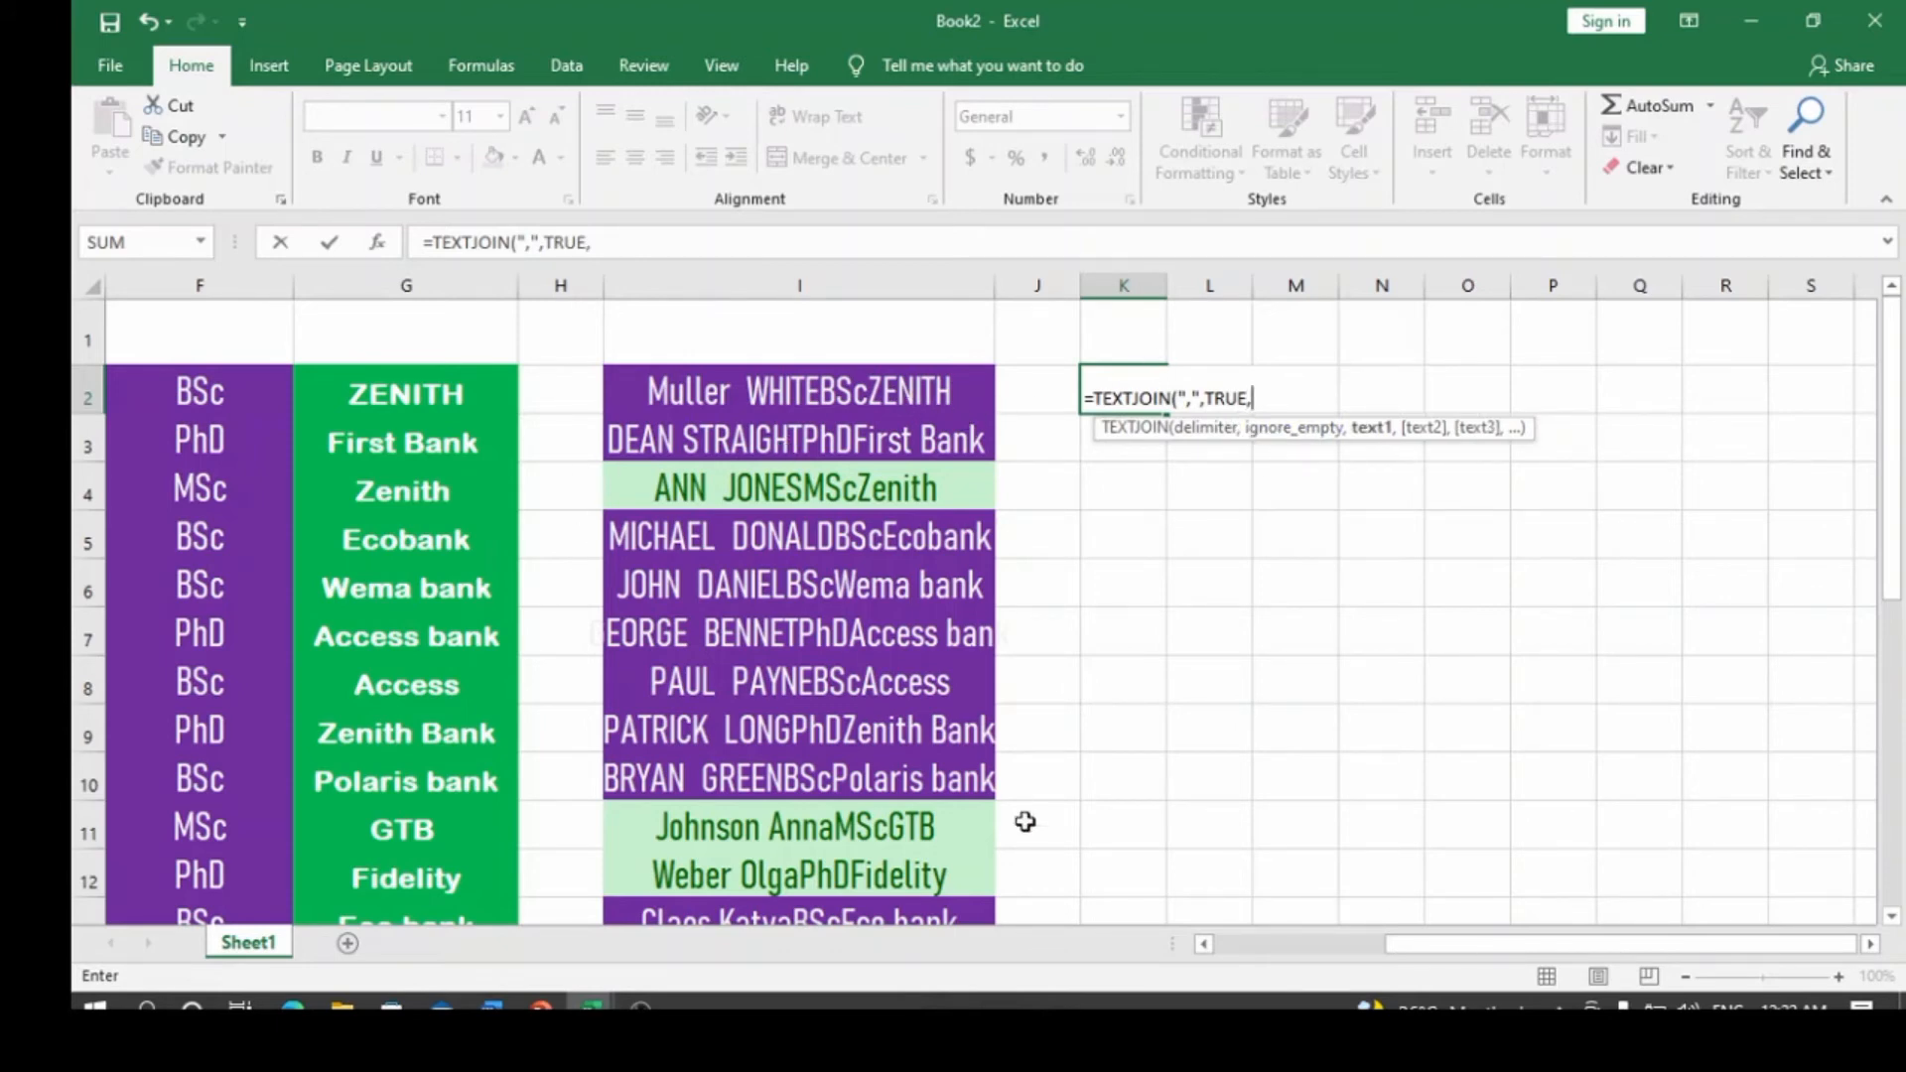
{"action": "left_click_drag", "start_coordinate": [1485, 944], "coordinate": [1371, 959]}
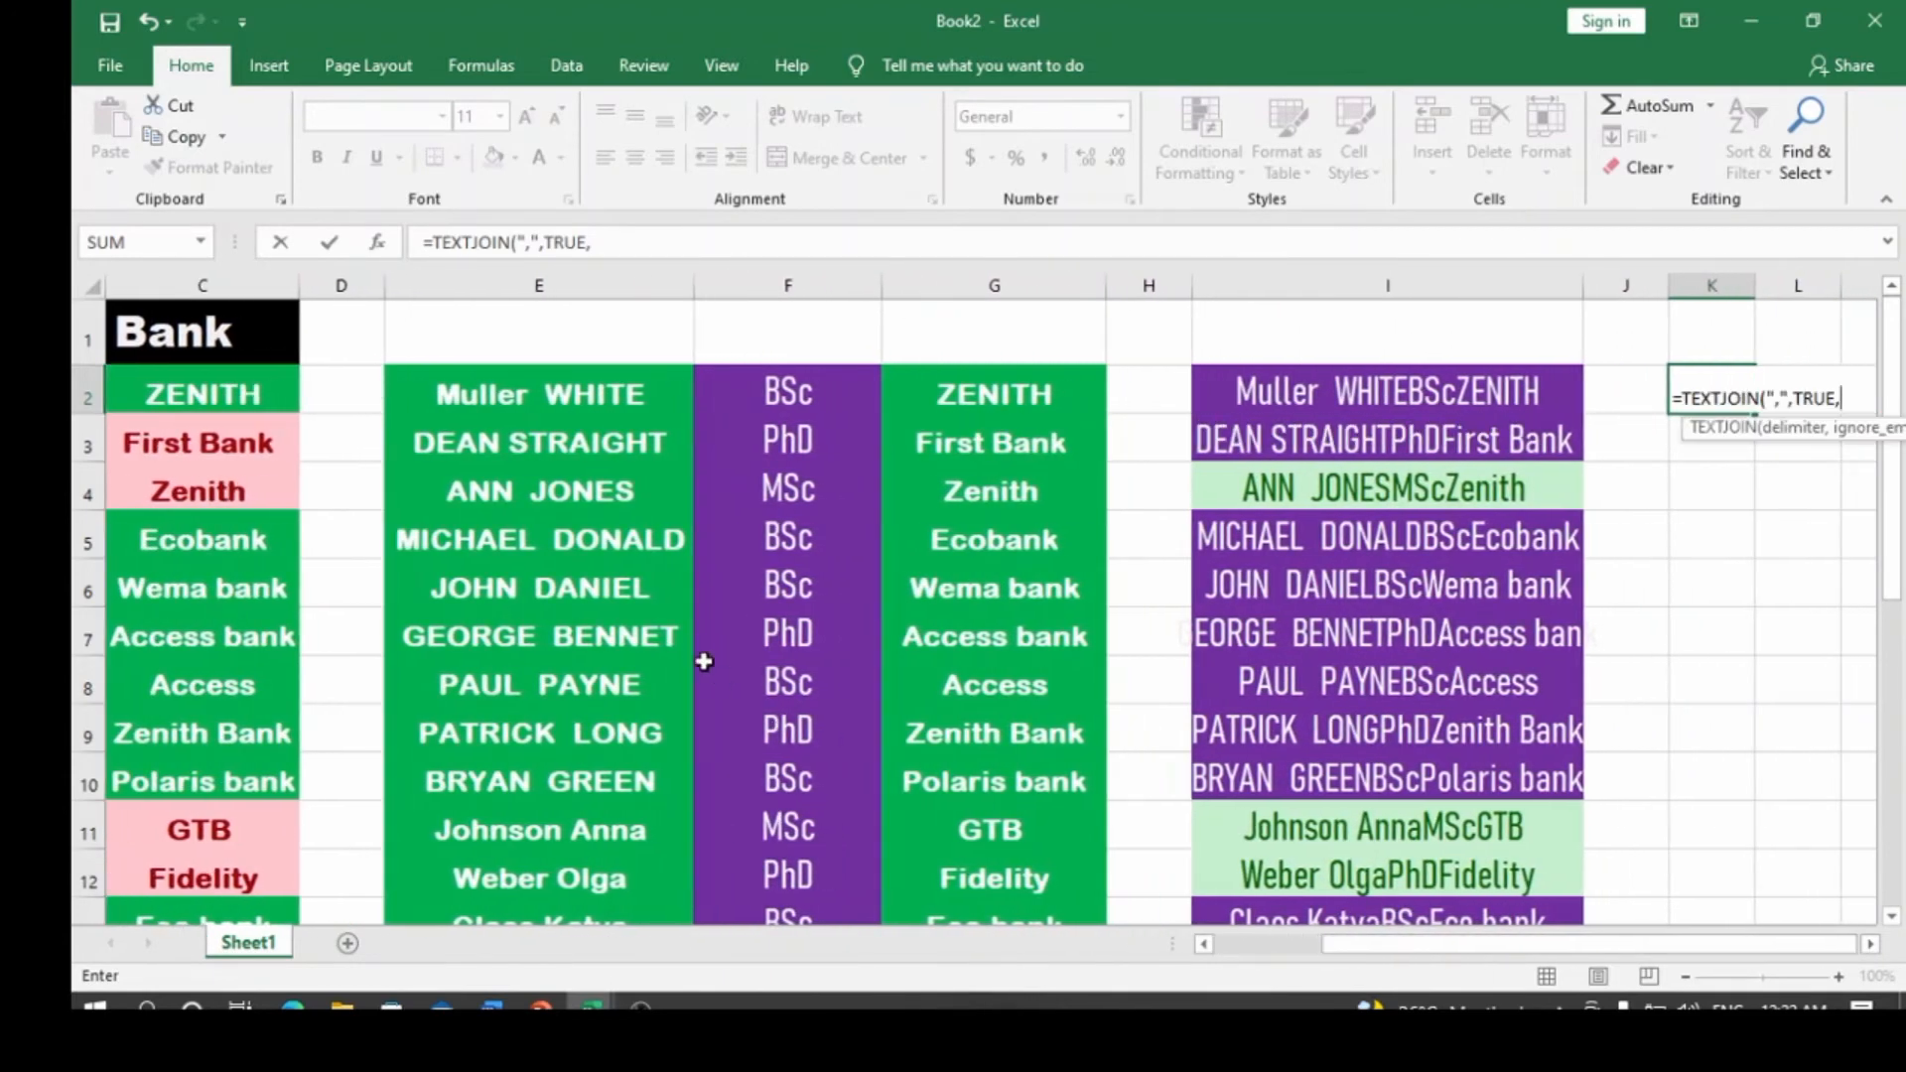
{"action": "left_click_drag", "start_coordinate": [451, 390], "coordinate": [987, 396]}
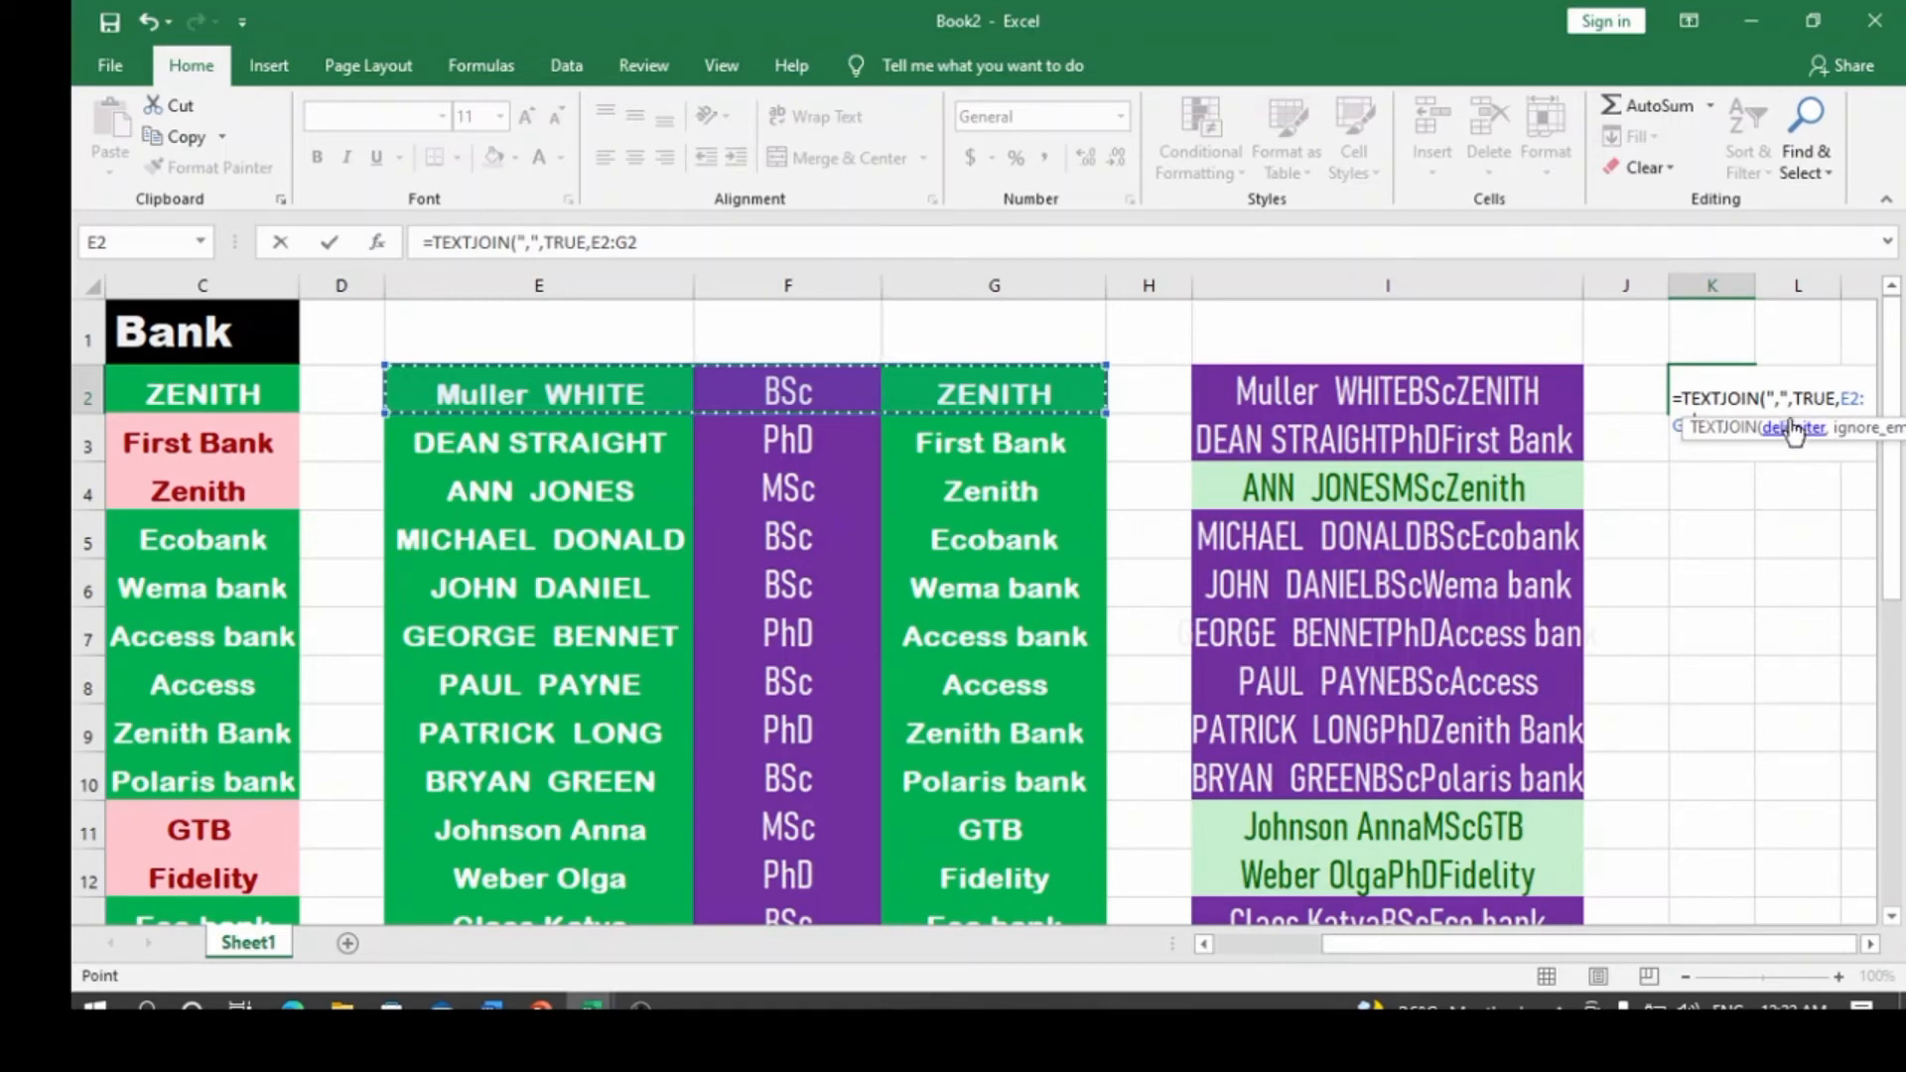
{"action": "type", "text": ")"}
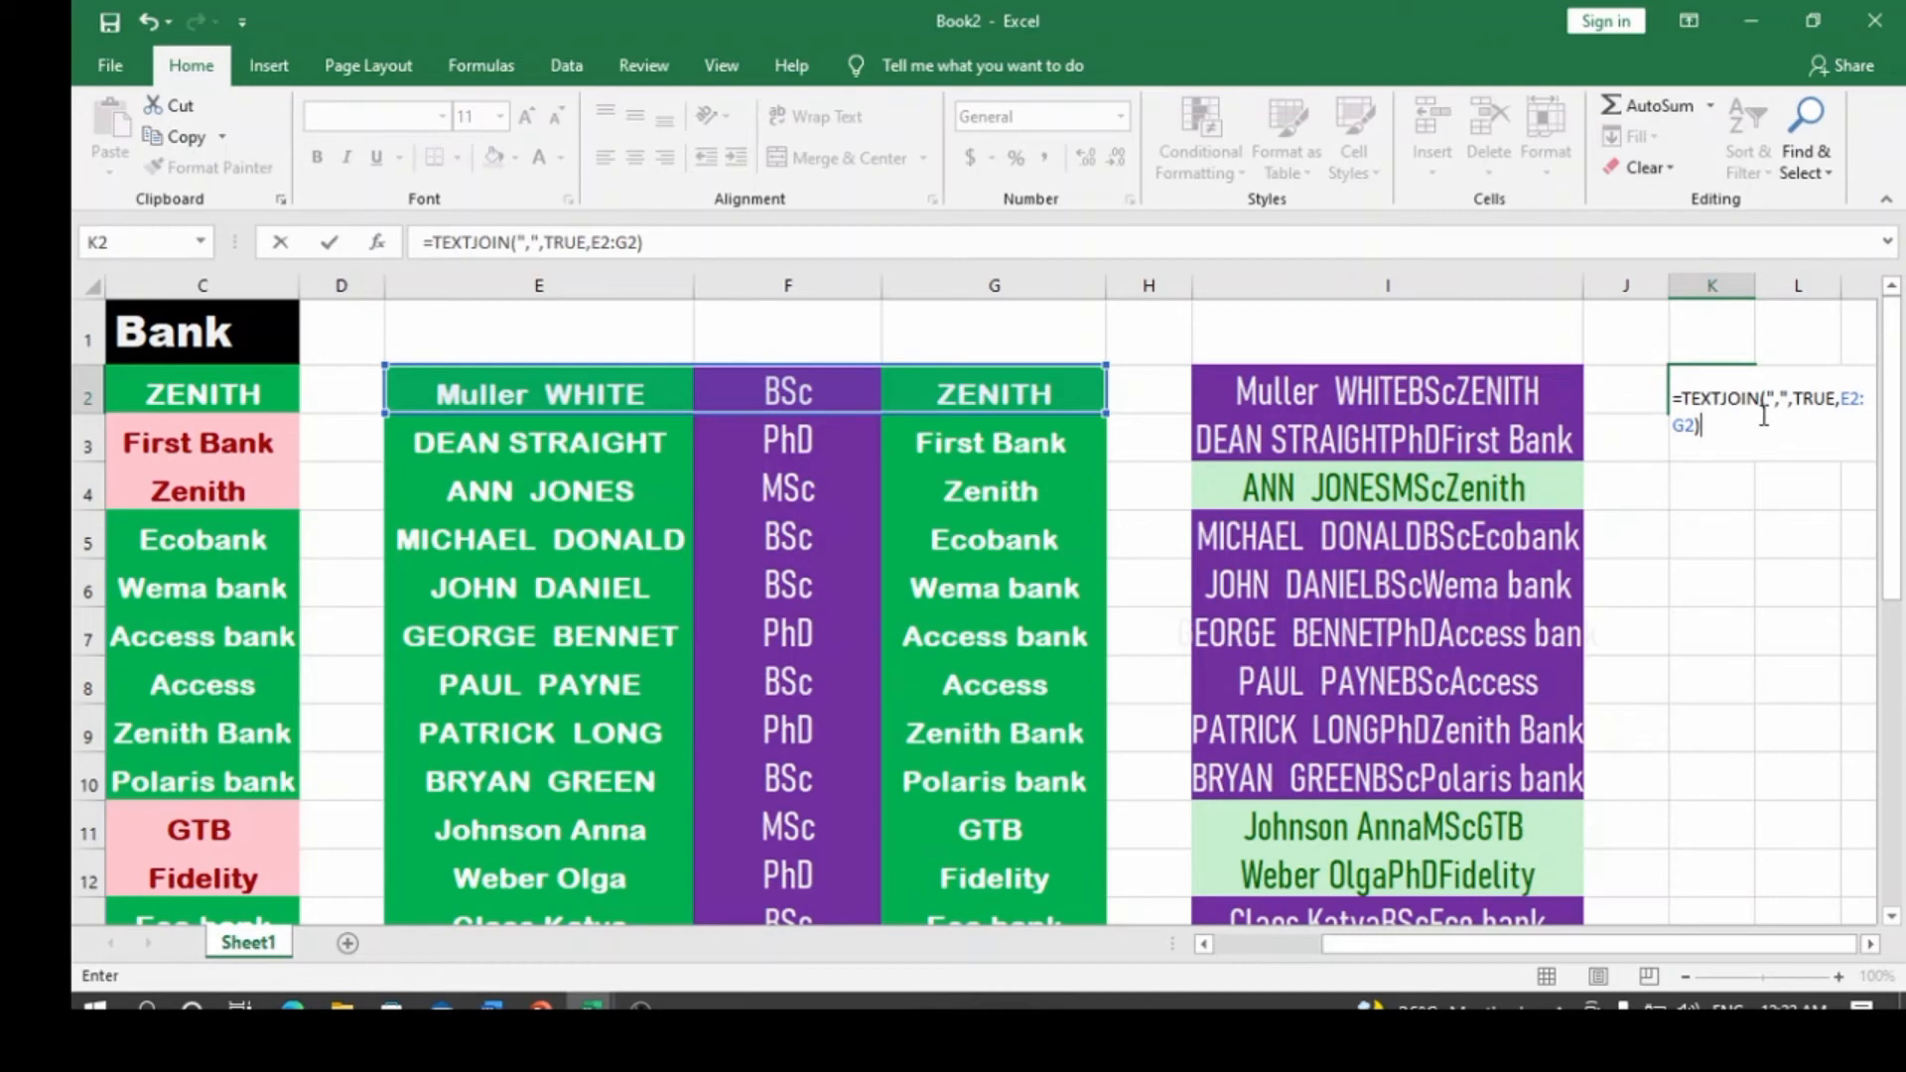
{"action": "key", "text": "Return"}
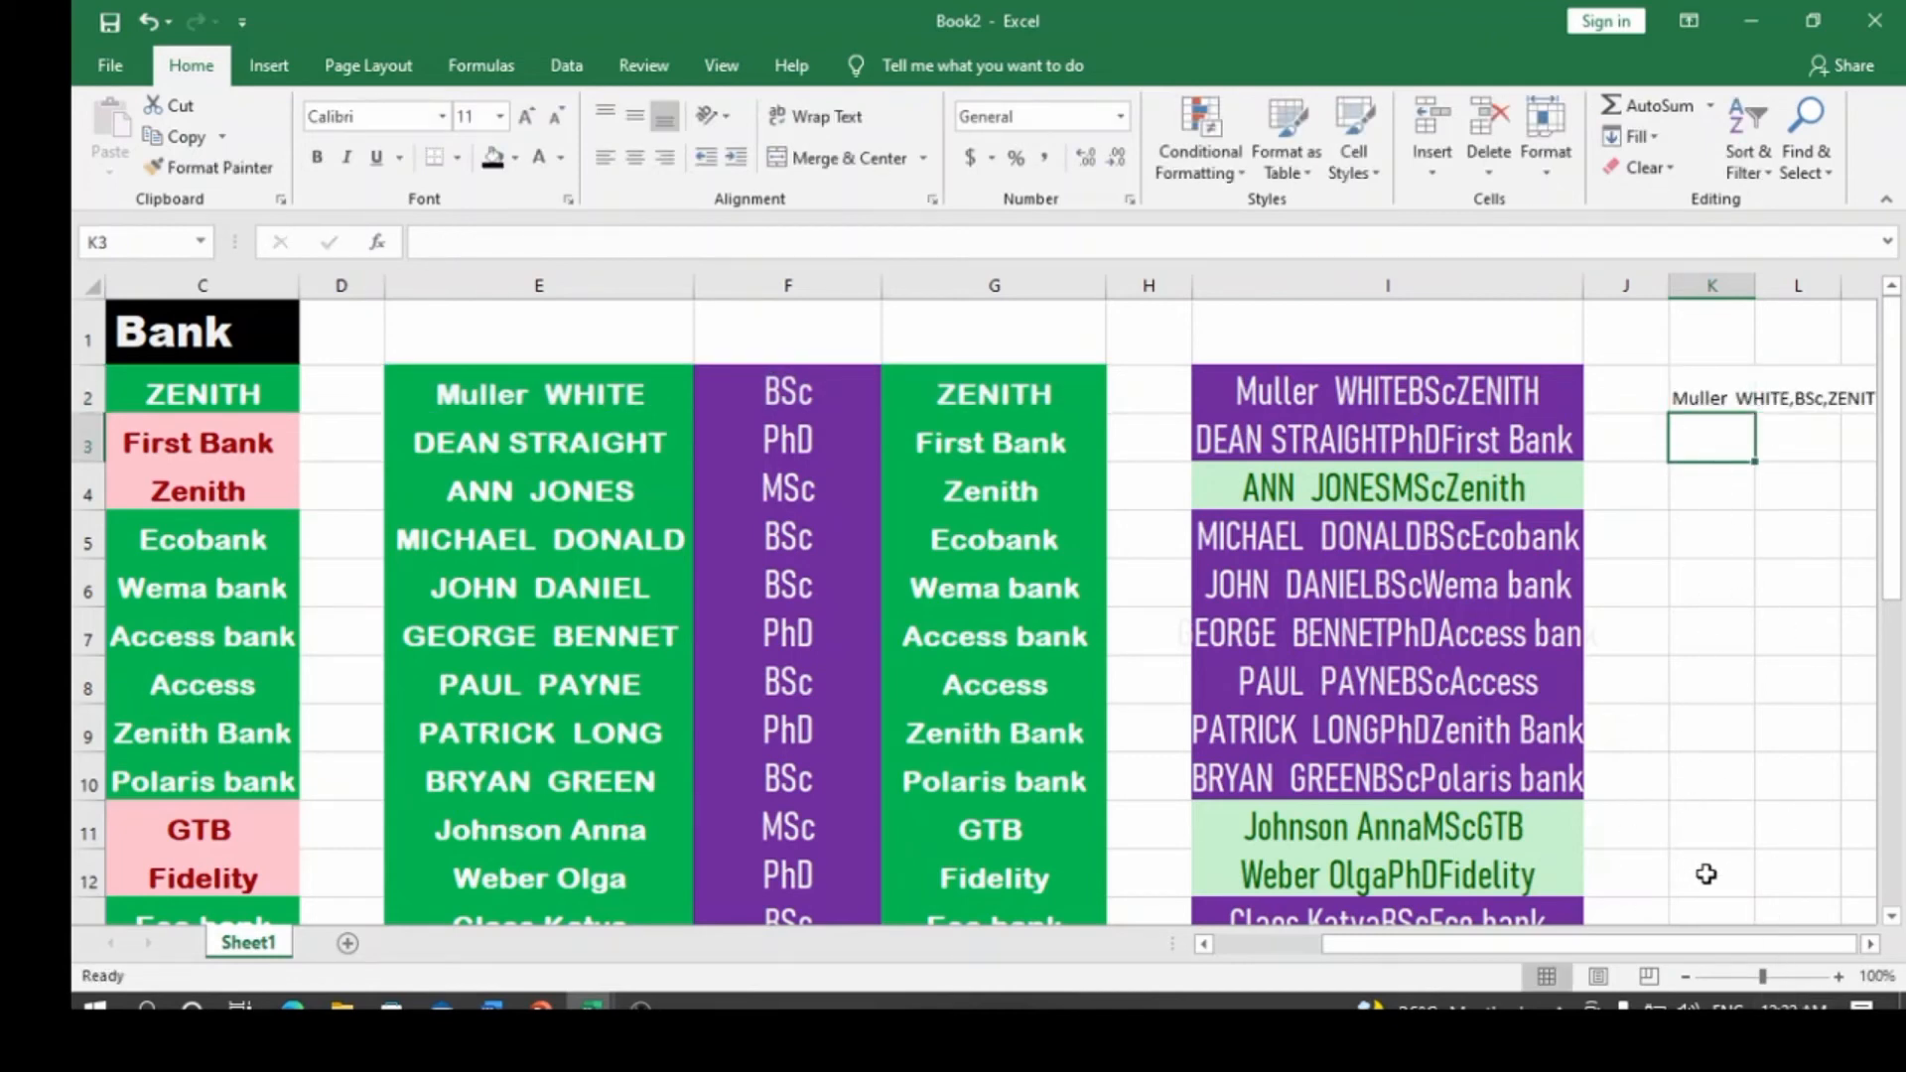
- Widen column K and fill the TEXTJOIN formula from K2 down to K24
{"action": "left_click", "coordinate": [1813, 556]}
{"action": "key", "text": "Right"}
{"action": "key", "text": "Right"}
{"action": "key", "text": "Right"}
{"action": "key", "text": "Right"}
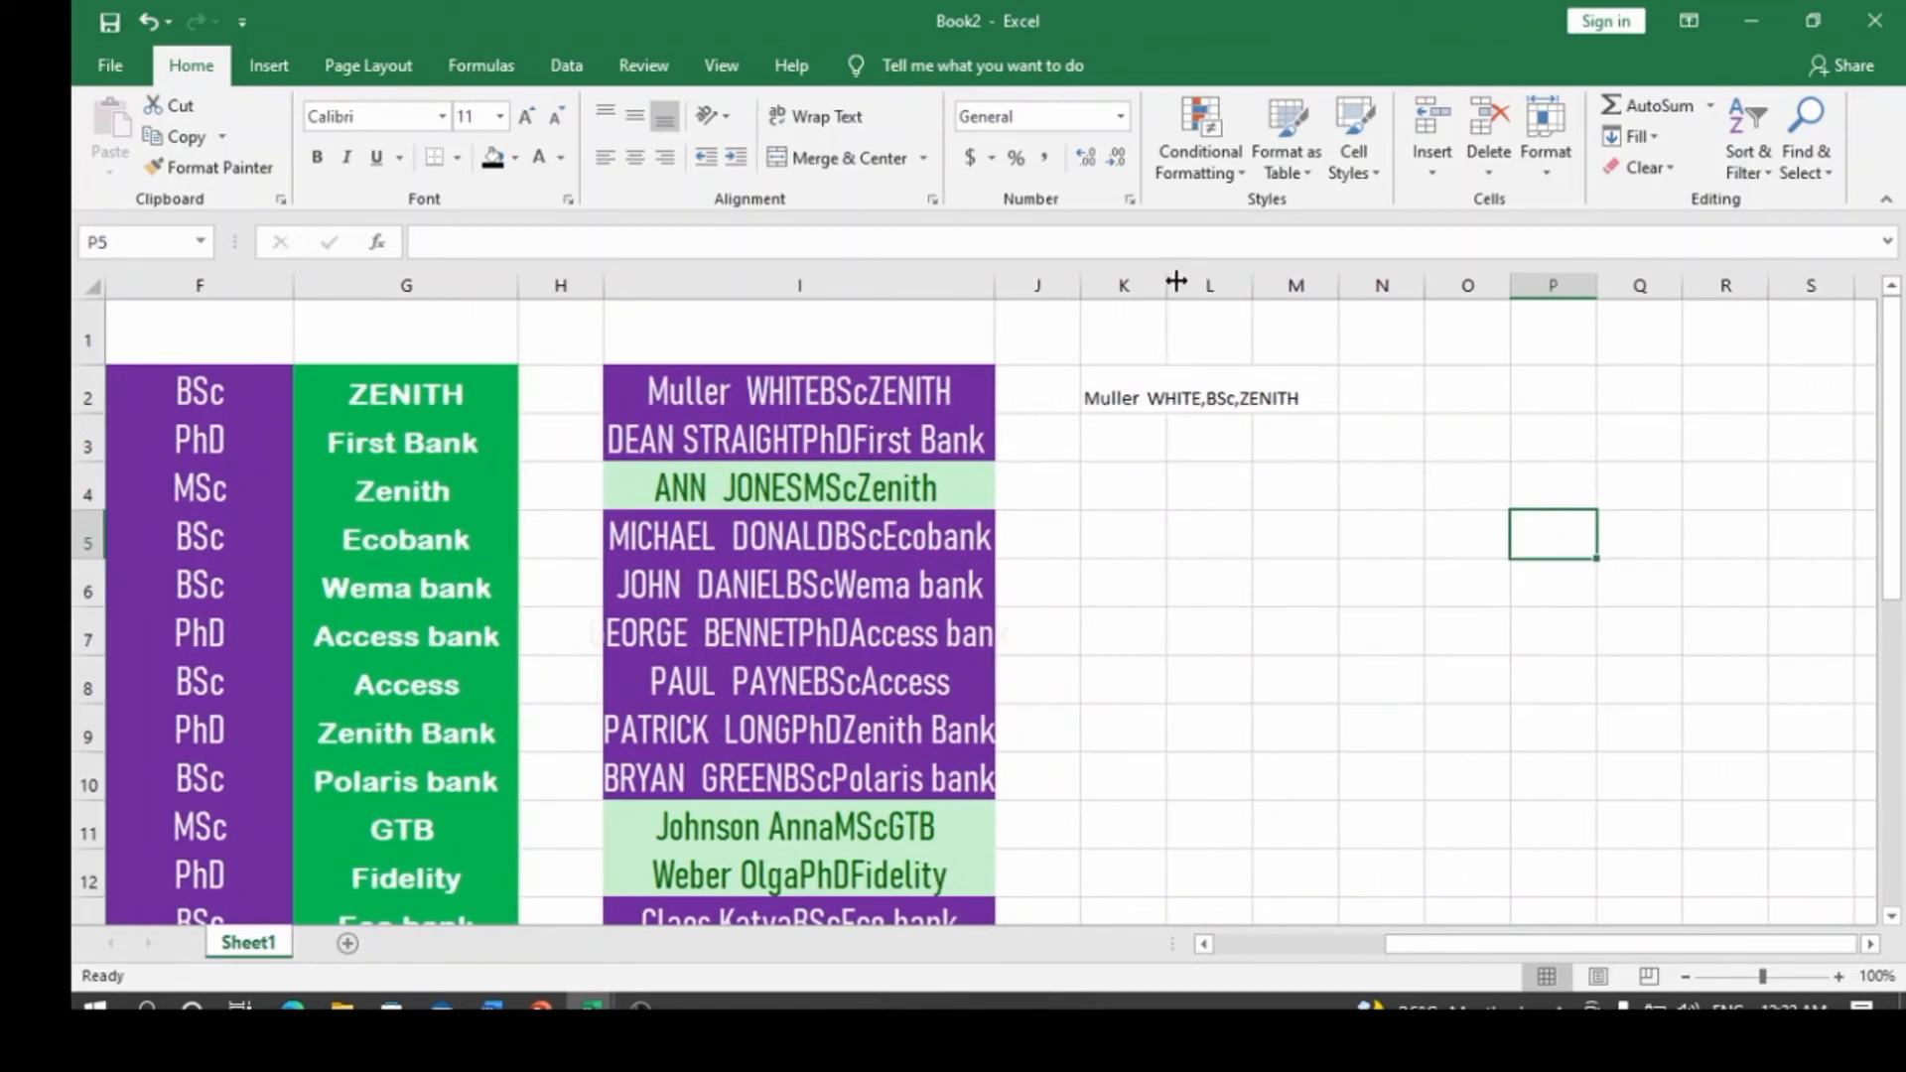
{"action": "left_click_drag", "start_coordinate": [1172, 281], "coordinate": [1444, 285]}
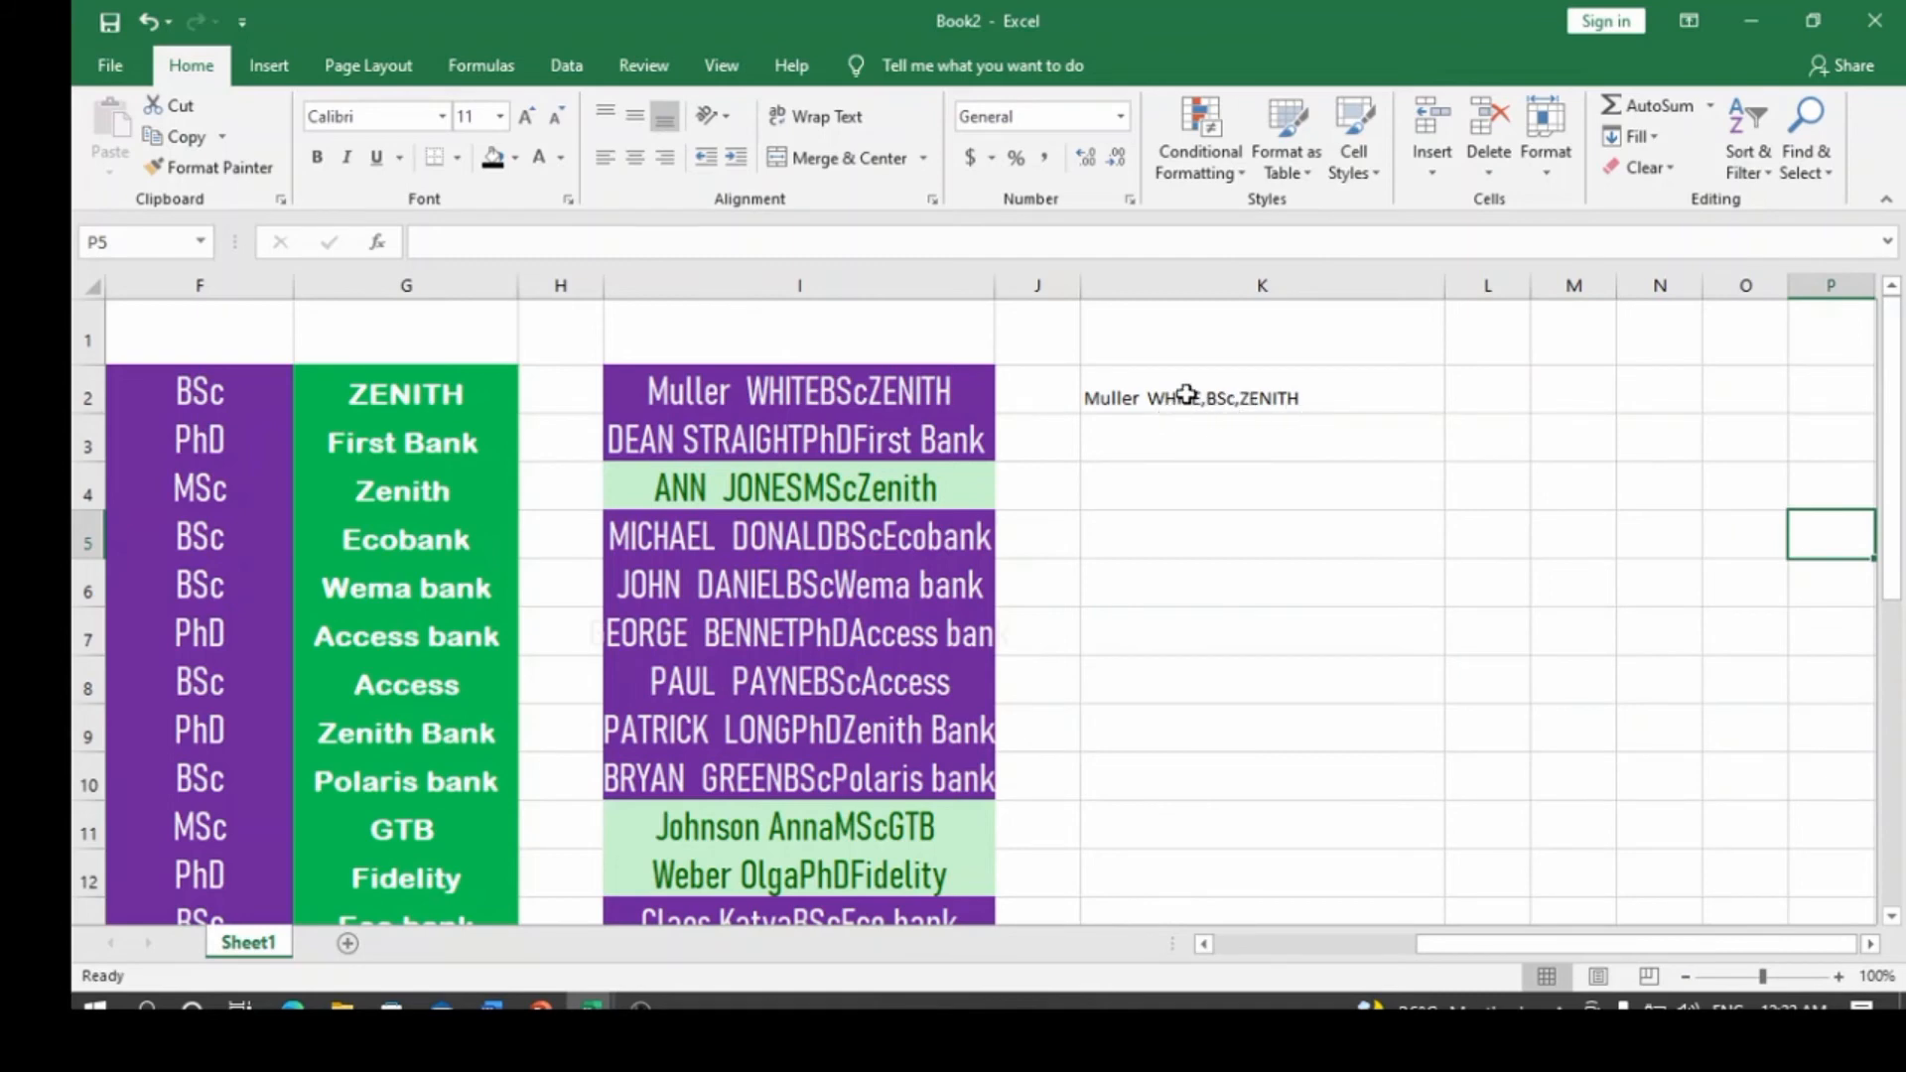
{"action": "left_click", "coordinate": [1185, 401]}
{"action": "left_click_drag", "start_coordinate": [1444, 414], "coordinate": [1499, 887]}
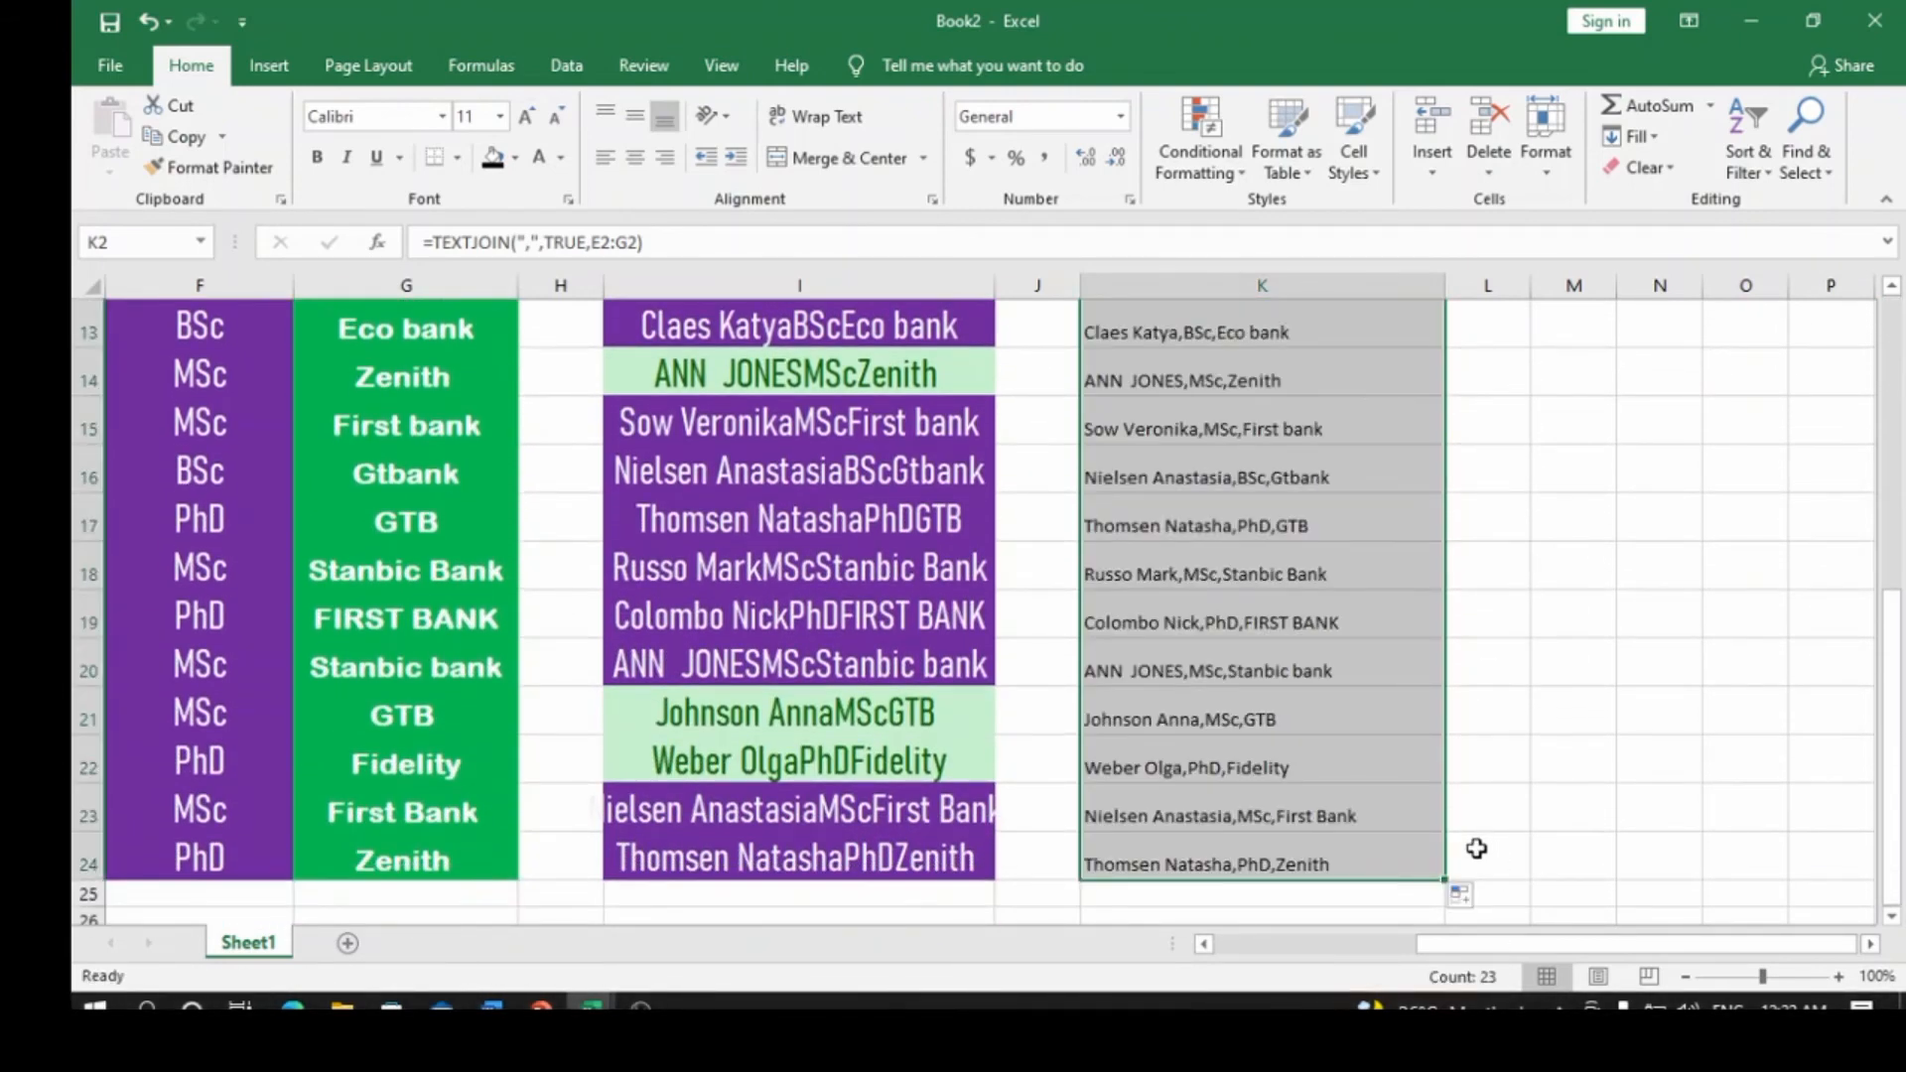
{"action": "scroll", "coordinate": [1477, 849], "scroll_direction": "up", "scroll_amount": 4}
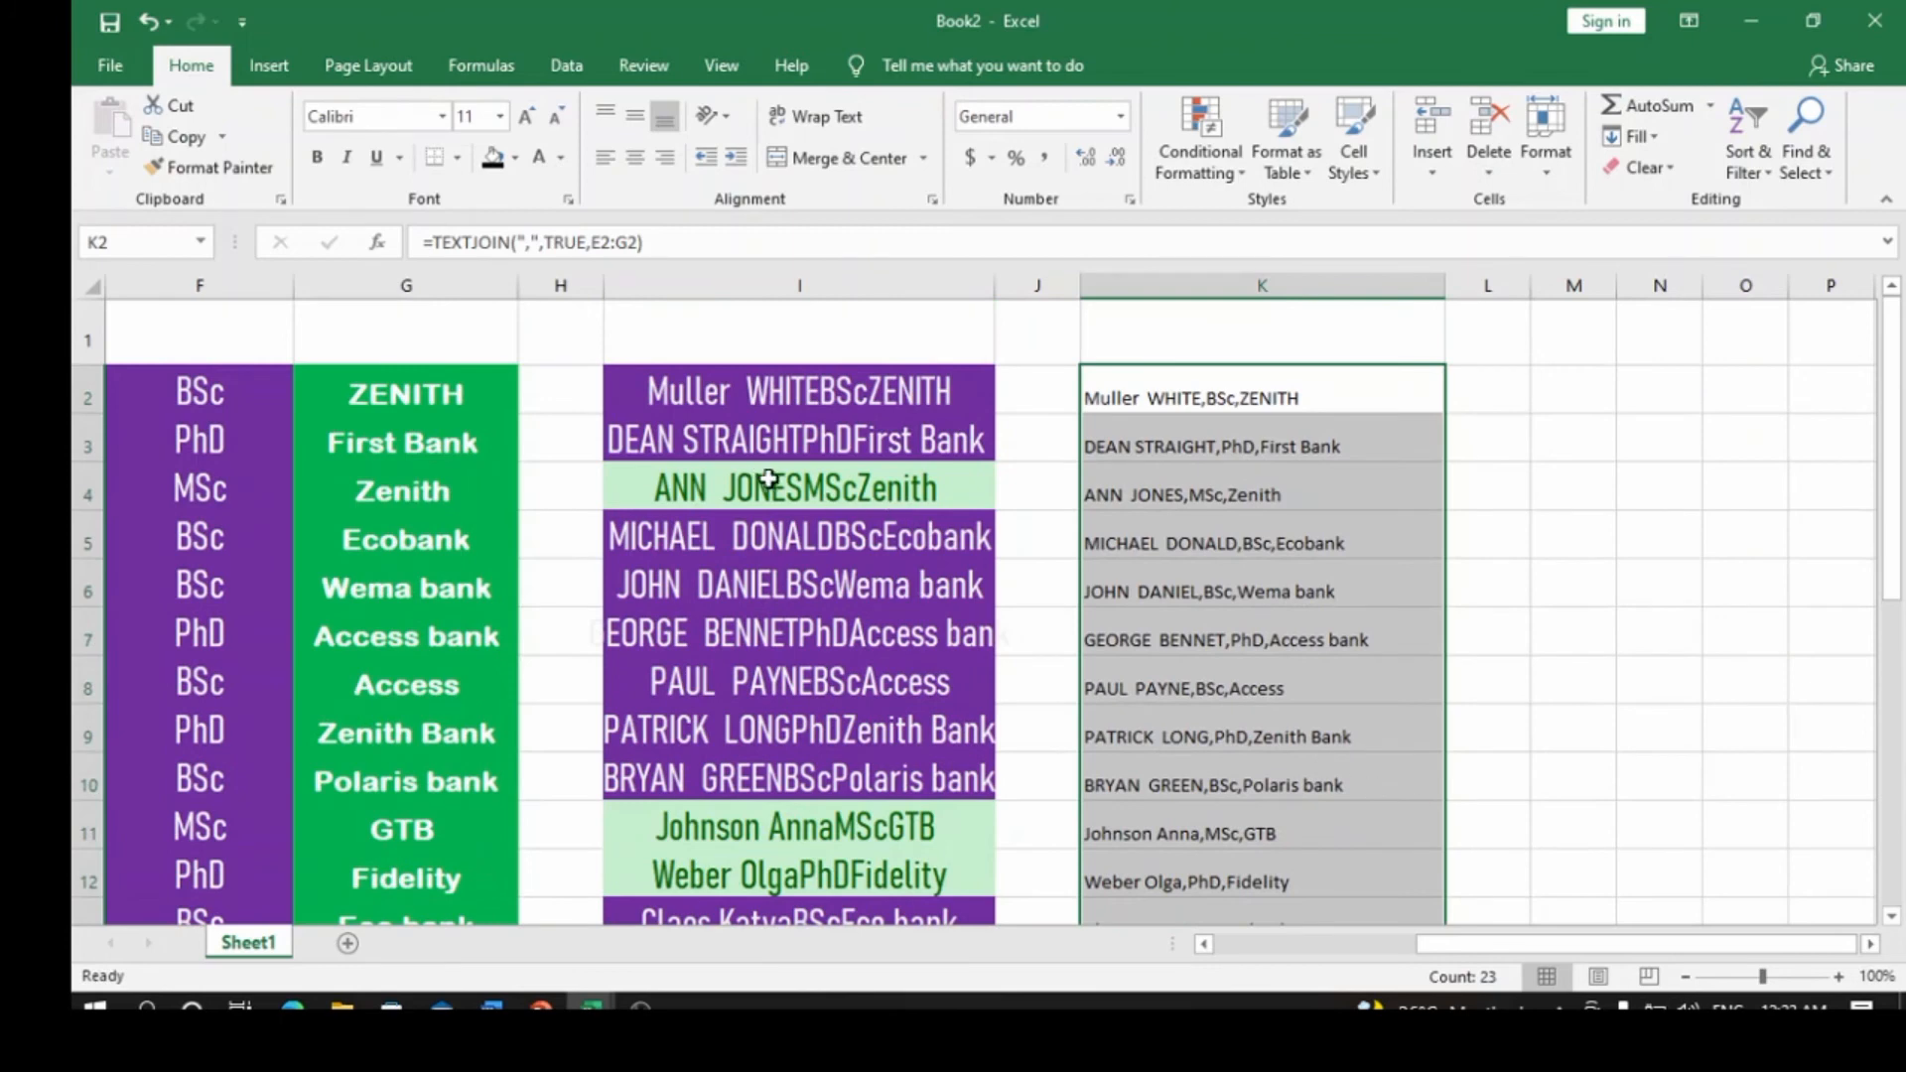
- Copy the formatting of cell G4 onto K2:K24 with Format Painter and widen column K to fit the larger text
{"action": "left_click", "coordinate": [468, 506]}
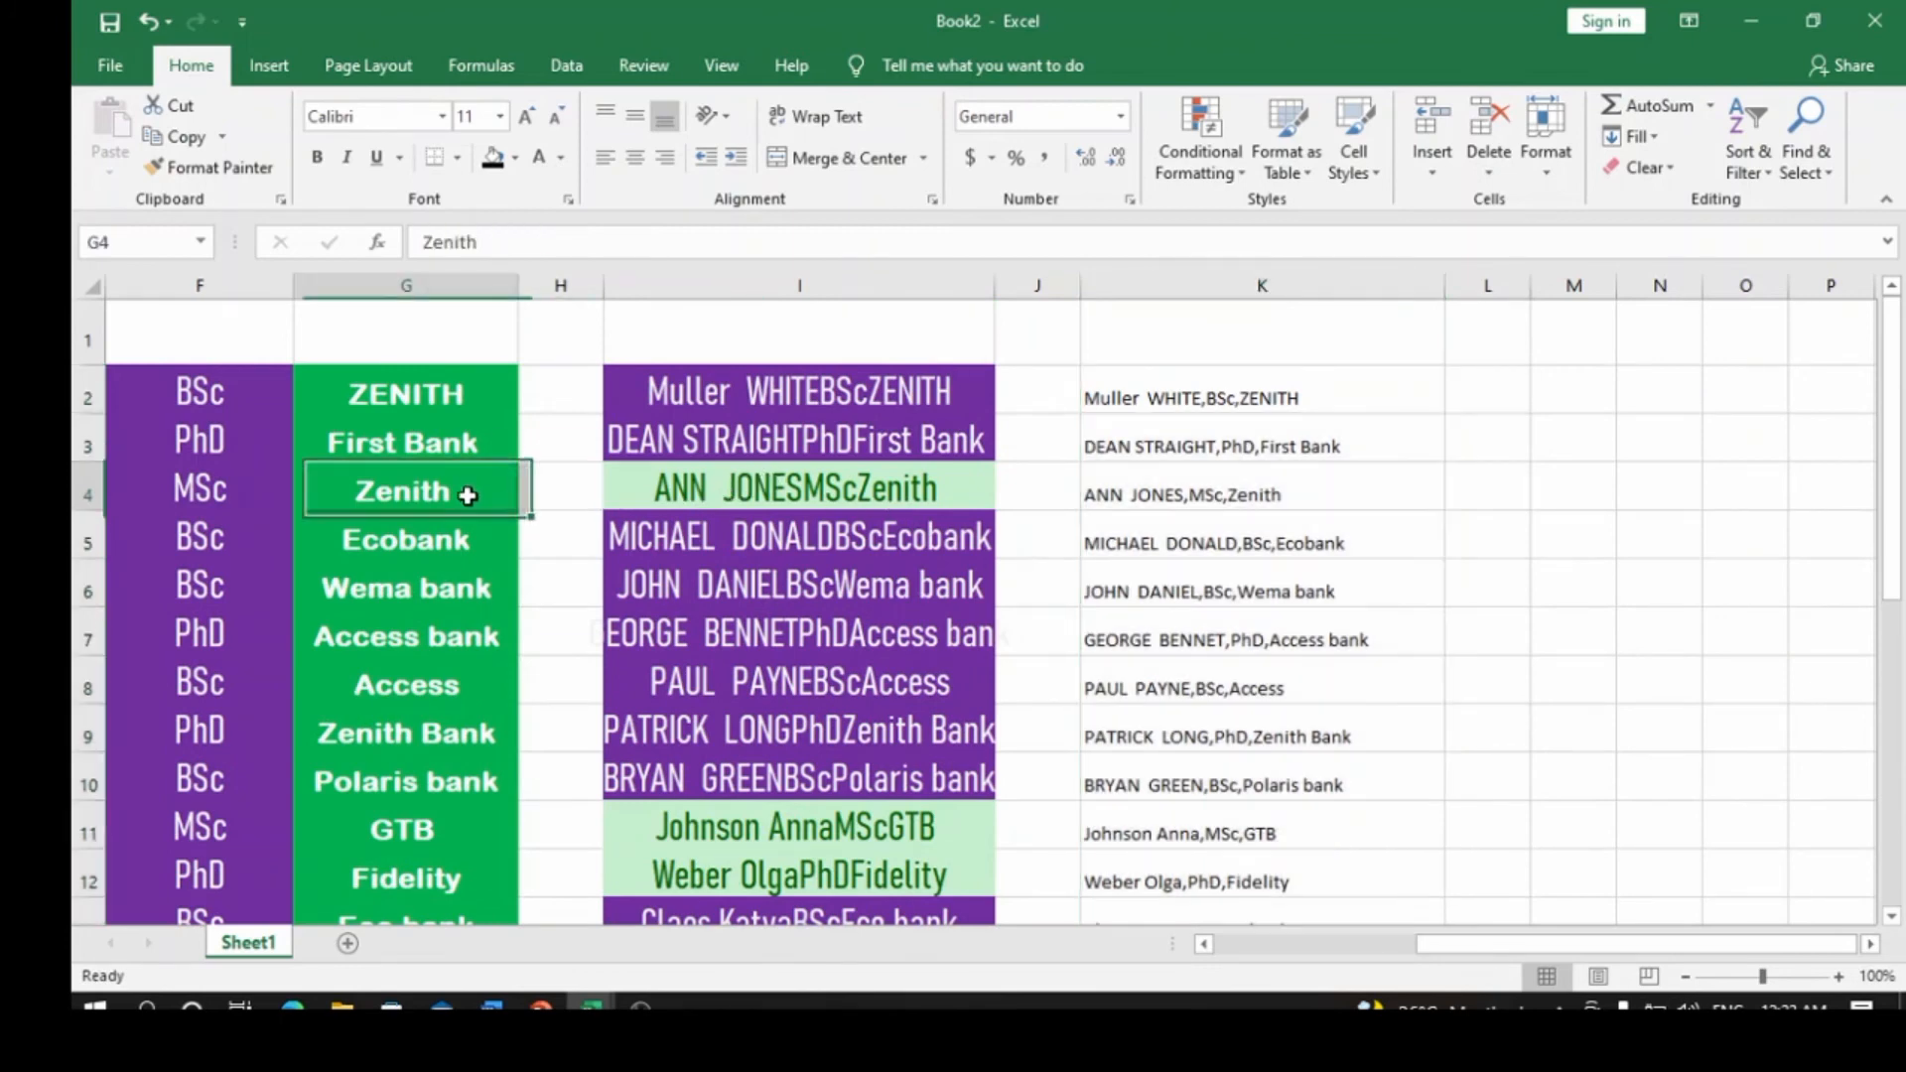
{"action": "left_click", "coordinate": [219, 165]}
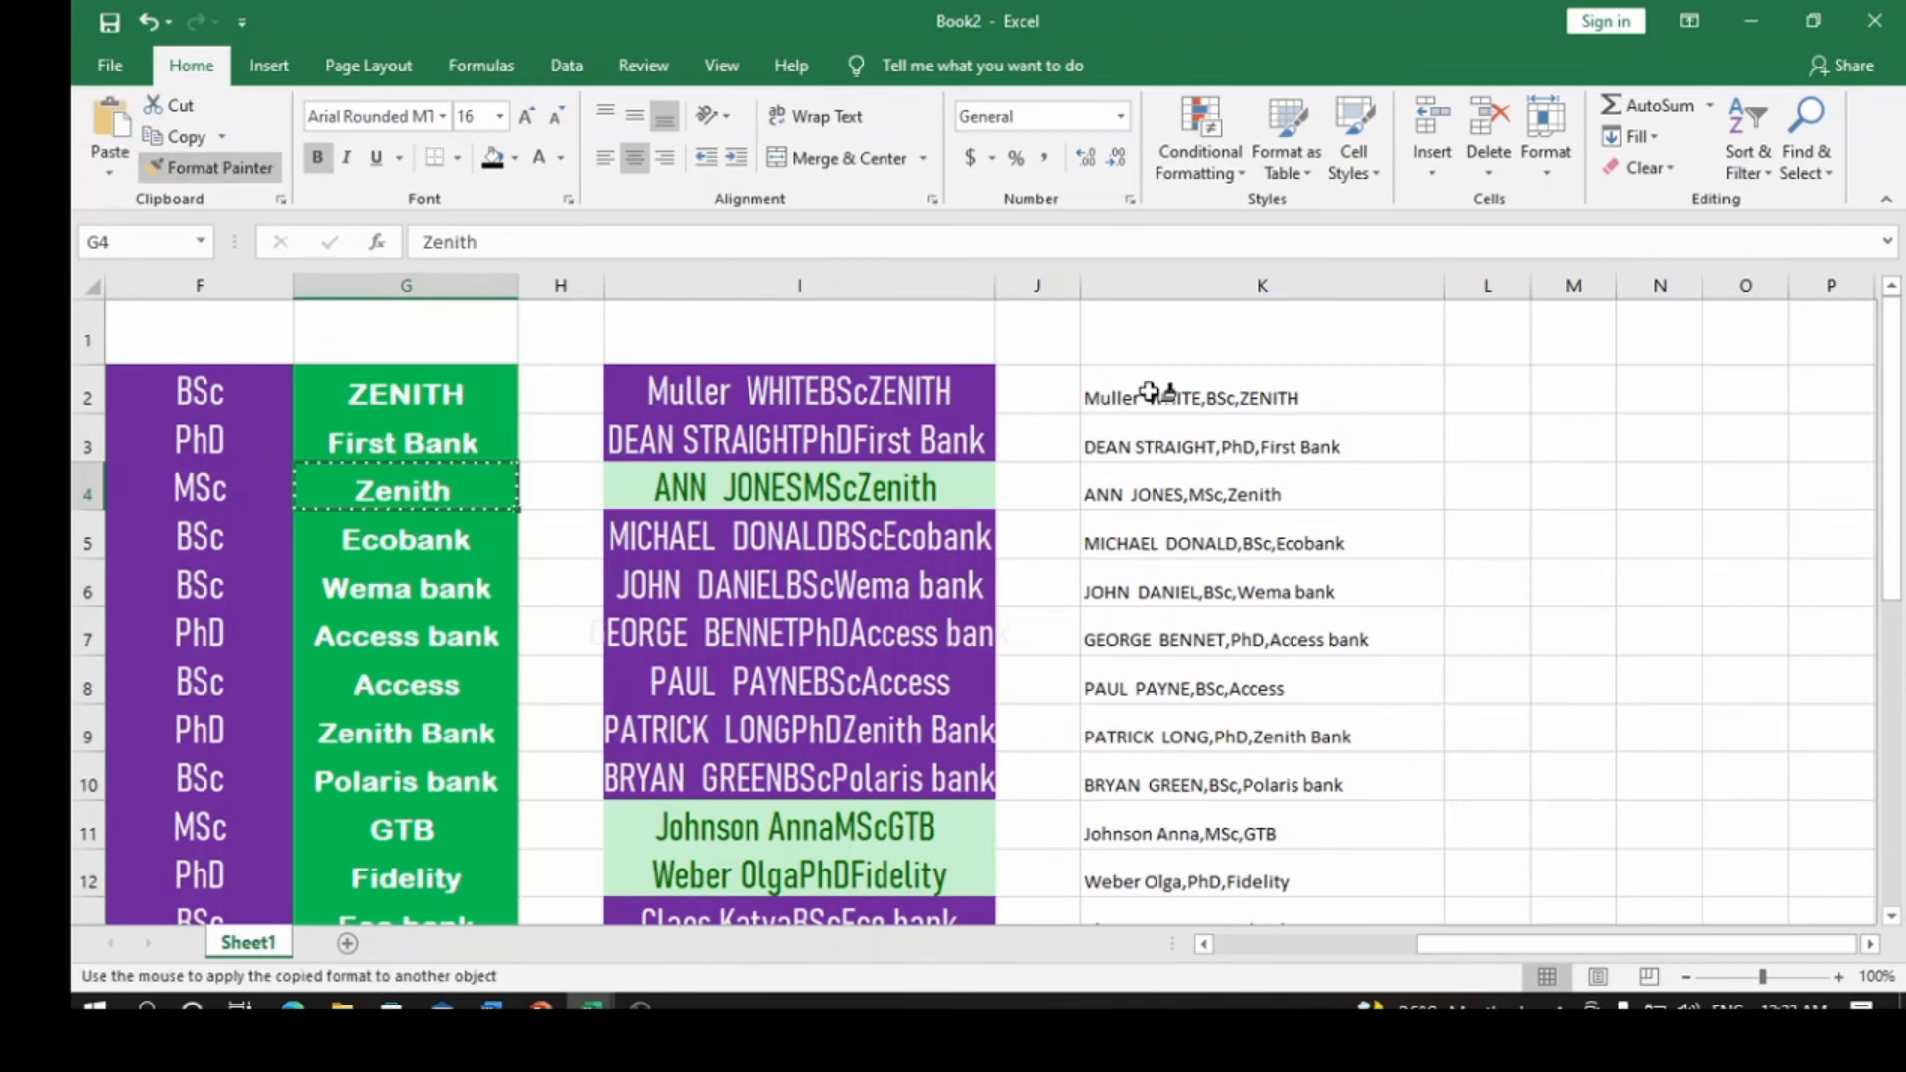
{"action": "mouse_move", "coordinate": [1107, 393]}
{"action": "left_mouse_down"}
{"action": "mouse_move", "coordinate": [1281, 929]}
{"action": "mouse_move", "coordinate": [1273, 978]}
{"action": "mouse_move", "coordinate": [1280, 864]}
{"action": "left_mouse_up"}
{"action": "scroll", "coordinate": [1290, 695], "scroll_direction": "up", "scroll_amount": 4}
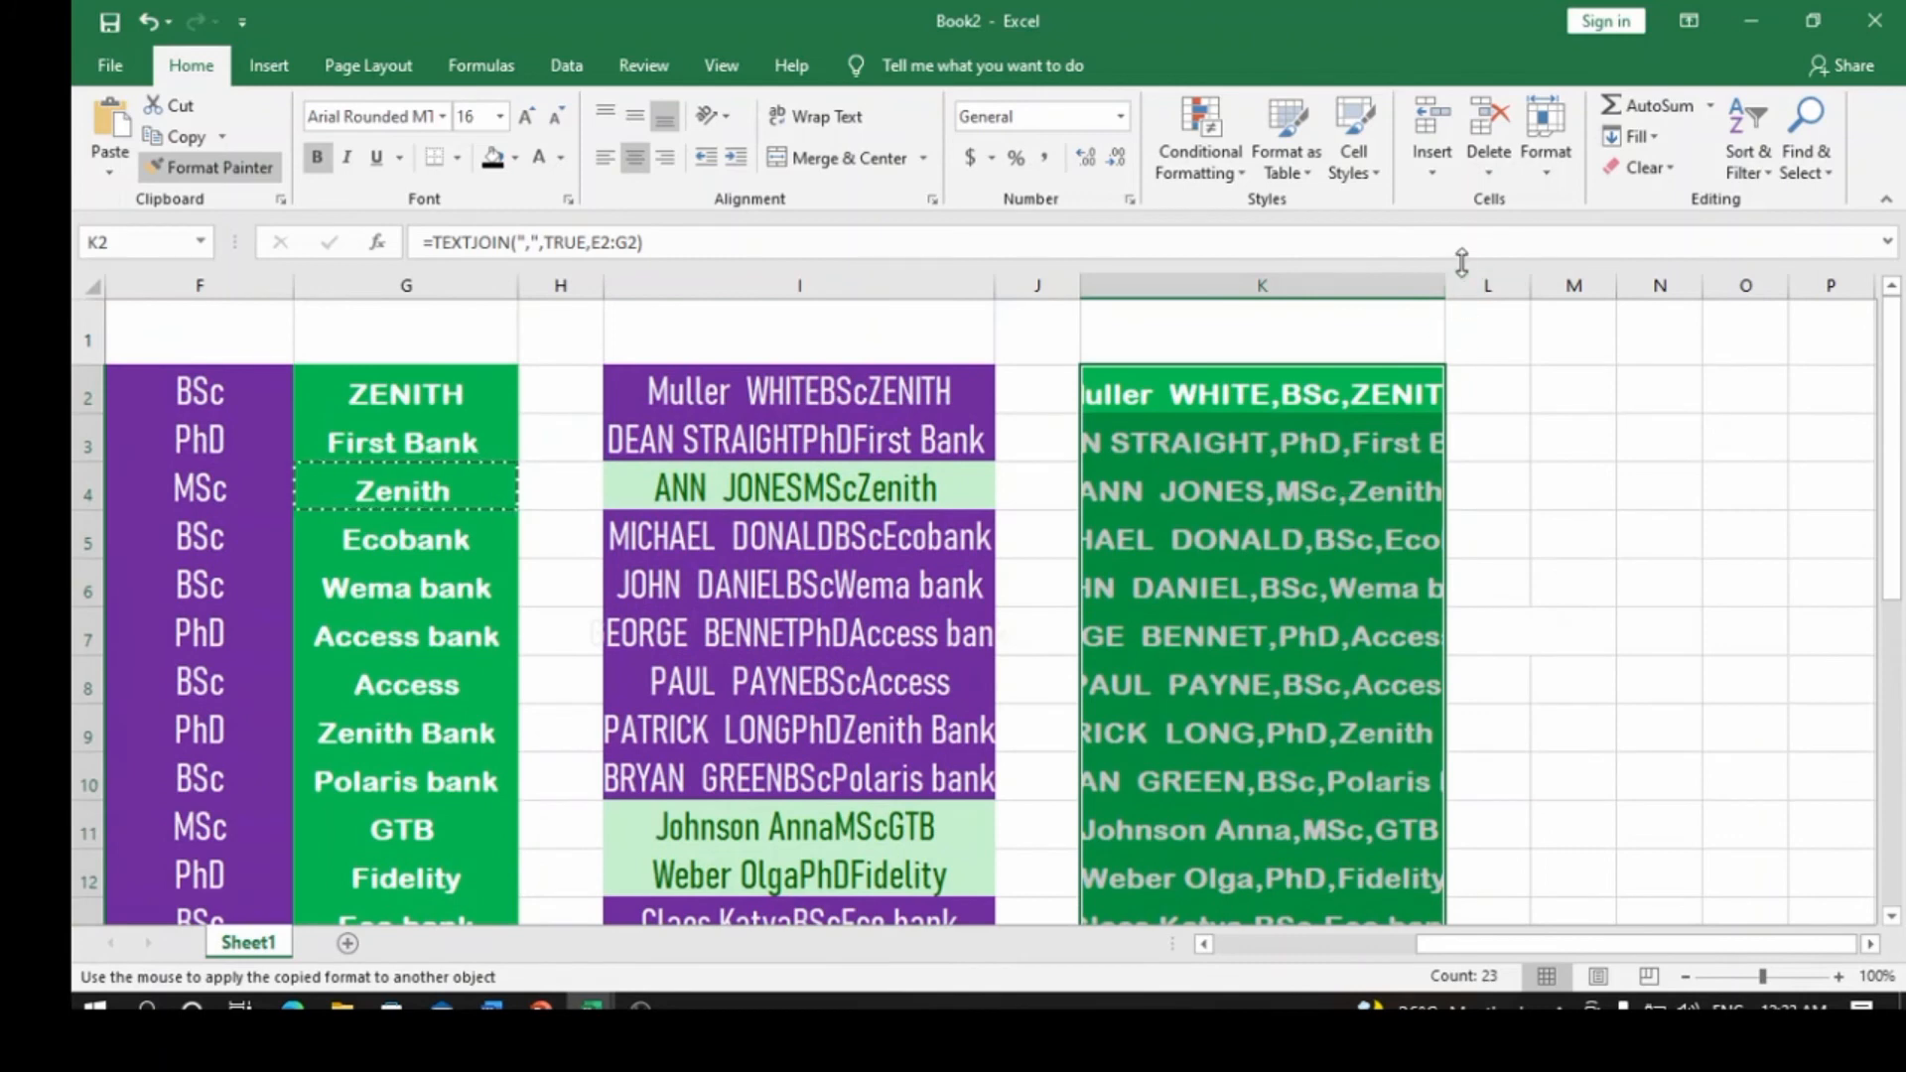
{"action": "left_click_drag", "start_coordinate": [1446, 285], "coordinate": [1587, 288]}
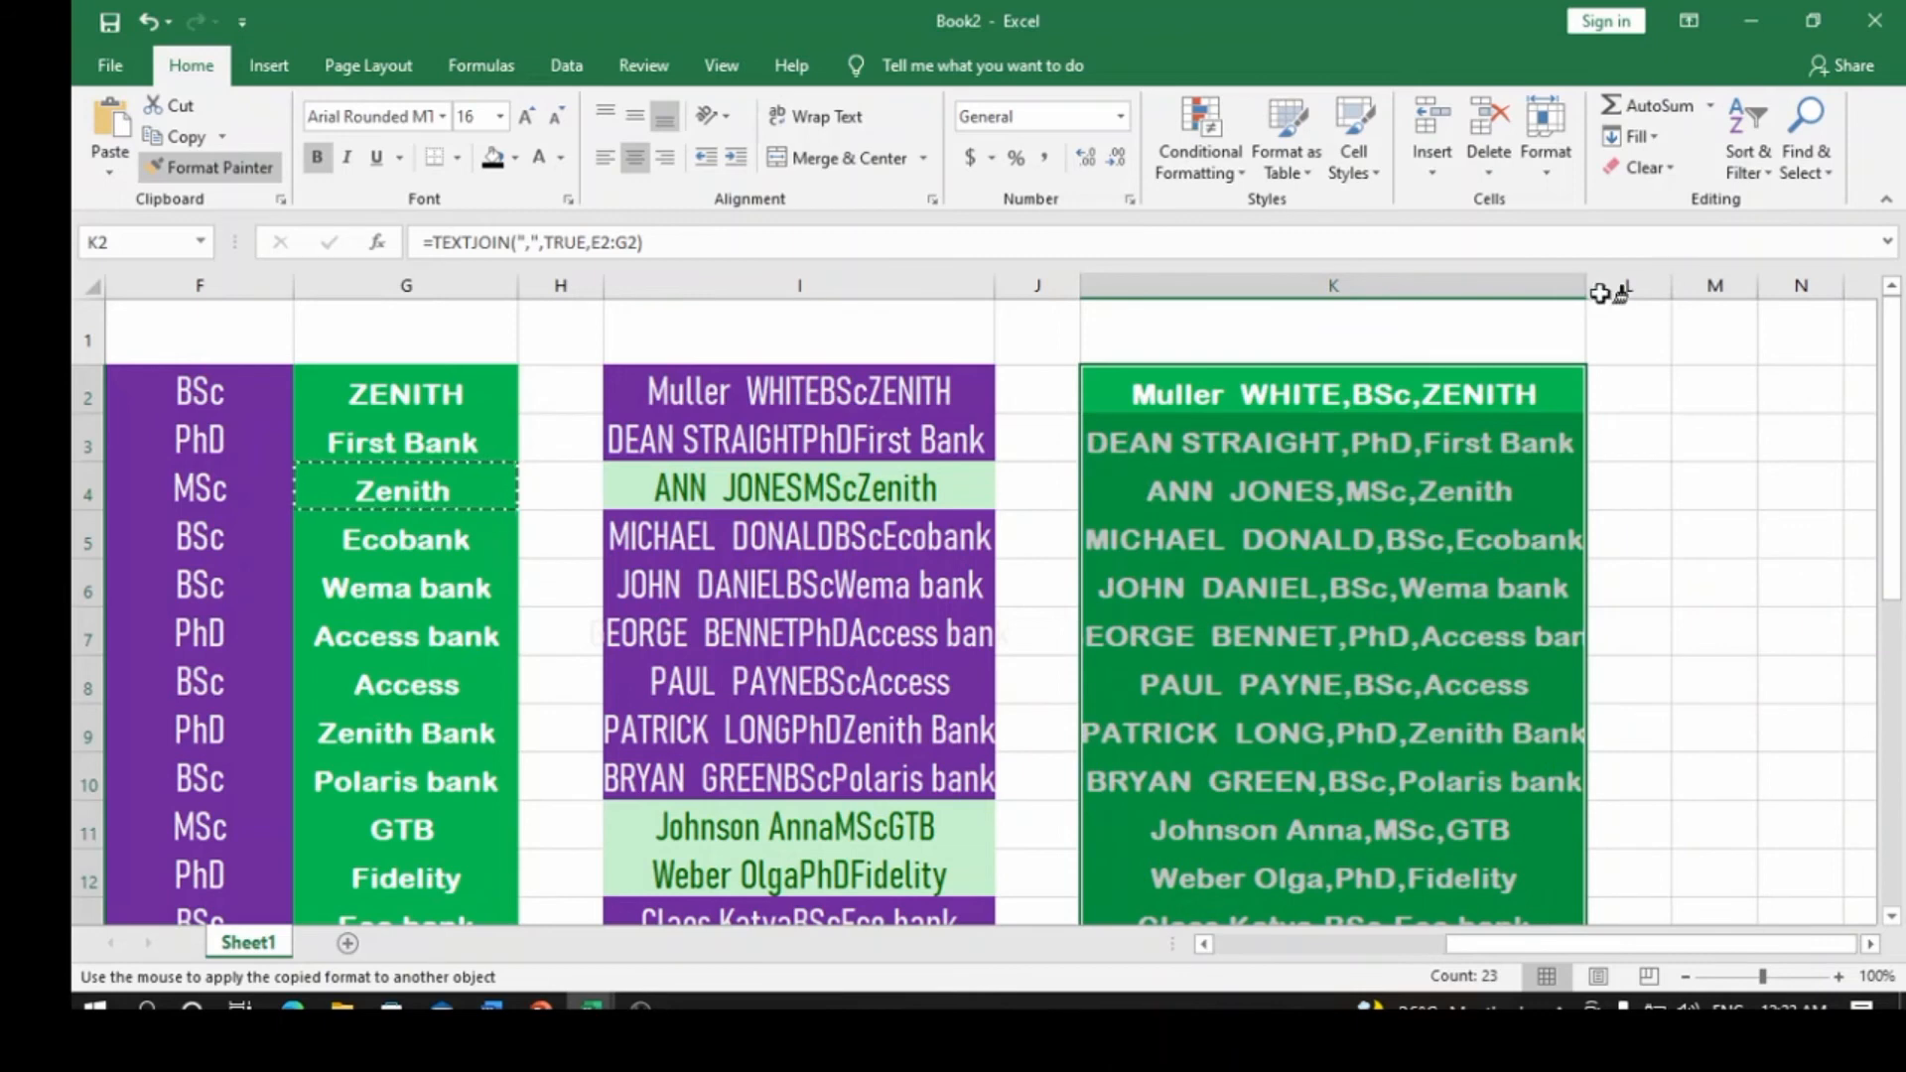
{"action": "left_click", "coordinate": [256, 165]}
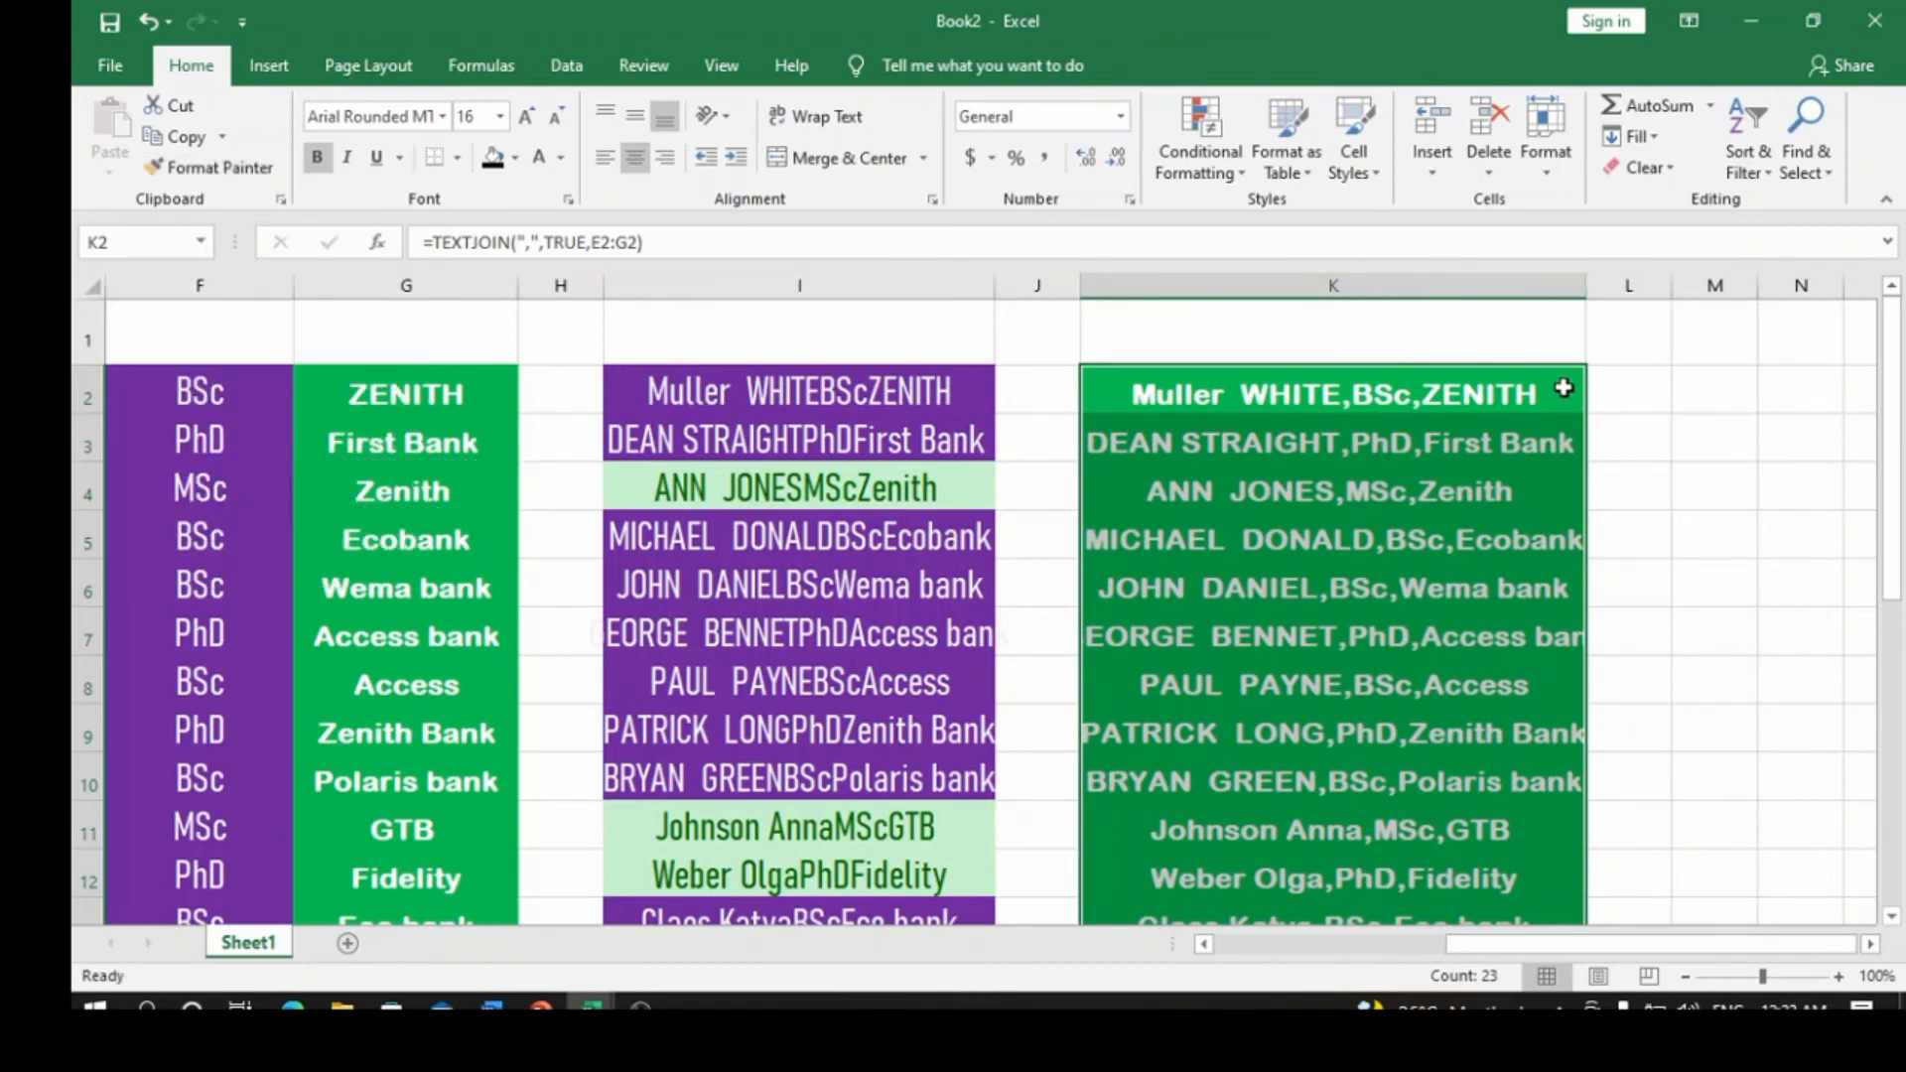
- Highlight the duplicate values in K2:K24 with Yellow Fill with Dark Yellow Text
{"action": "left_click", "coordinate": [1206, 128]}
{"action": "mouse_move", "coordinate": [1307, 219]}
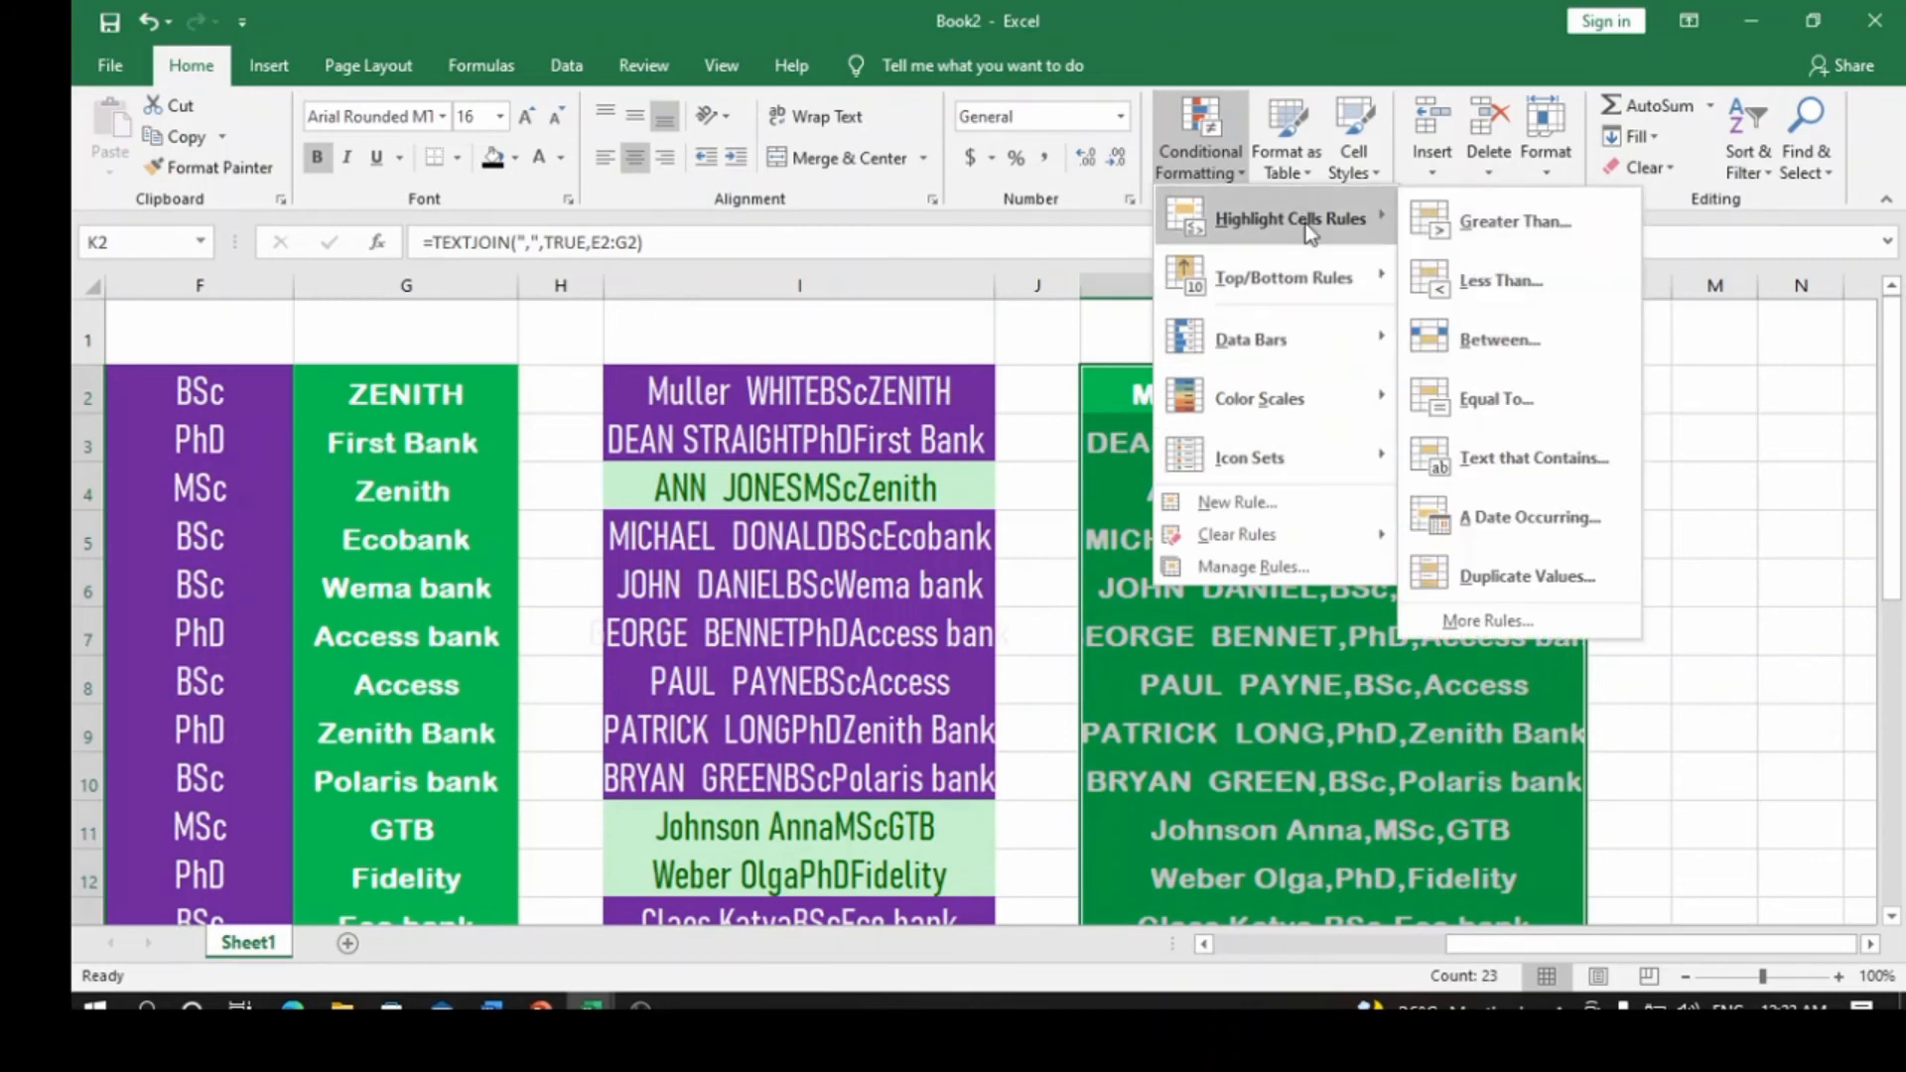
{"action": "left_click", "coordinate": [1526, 576]}
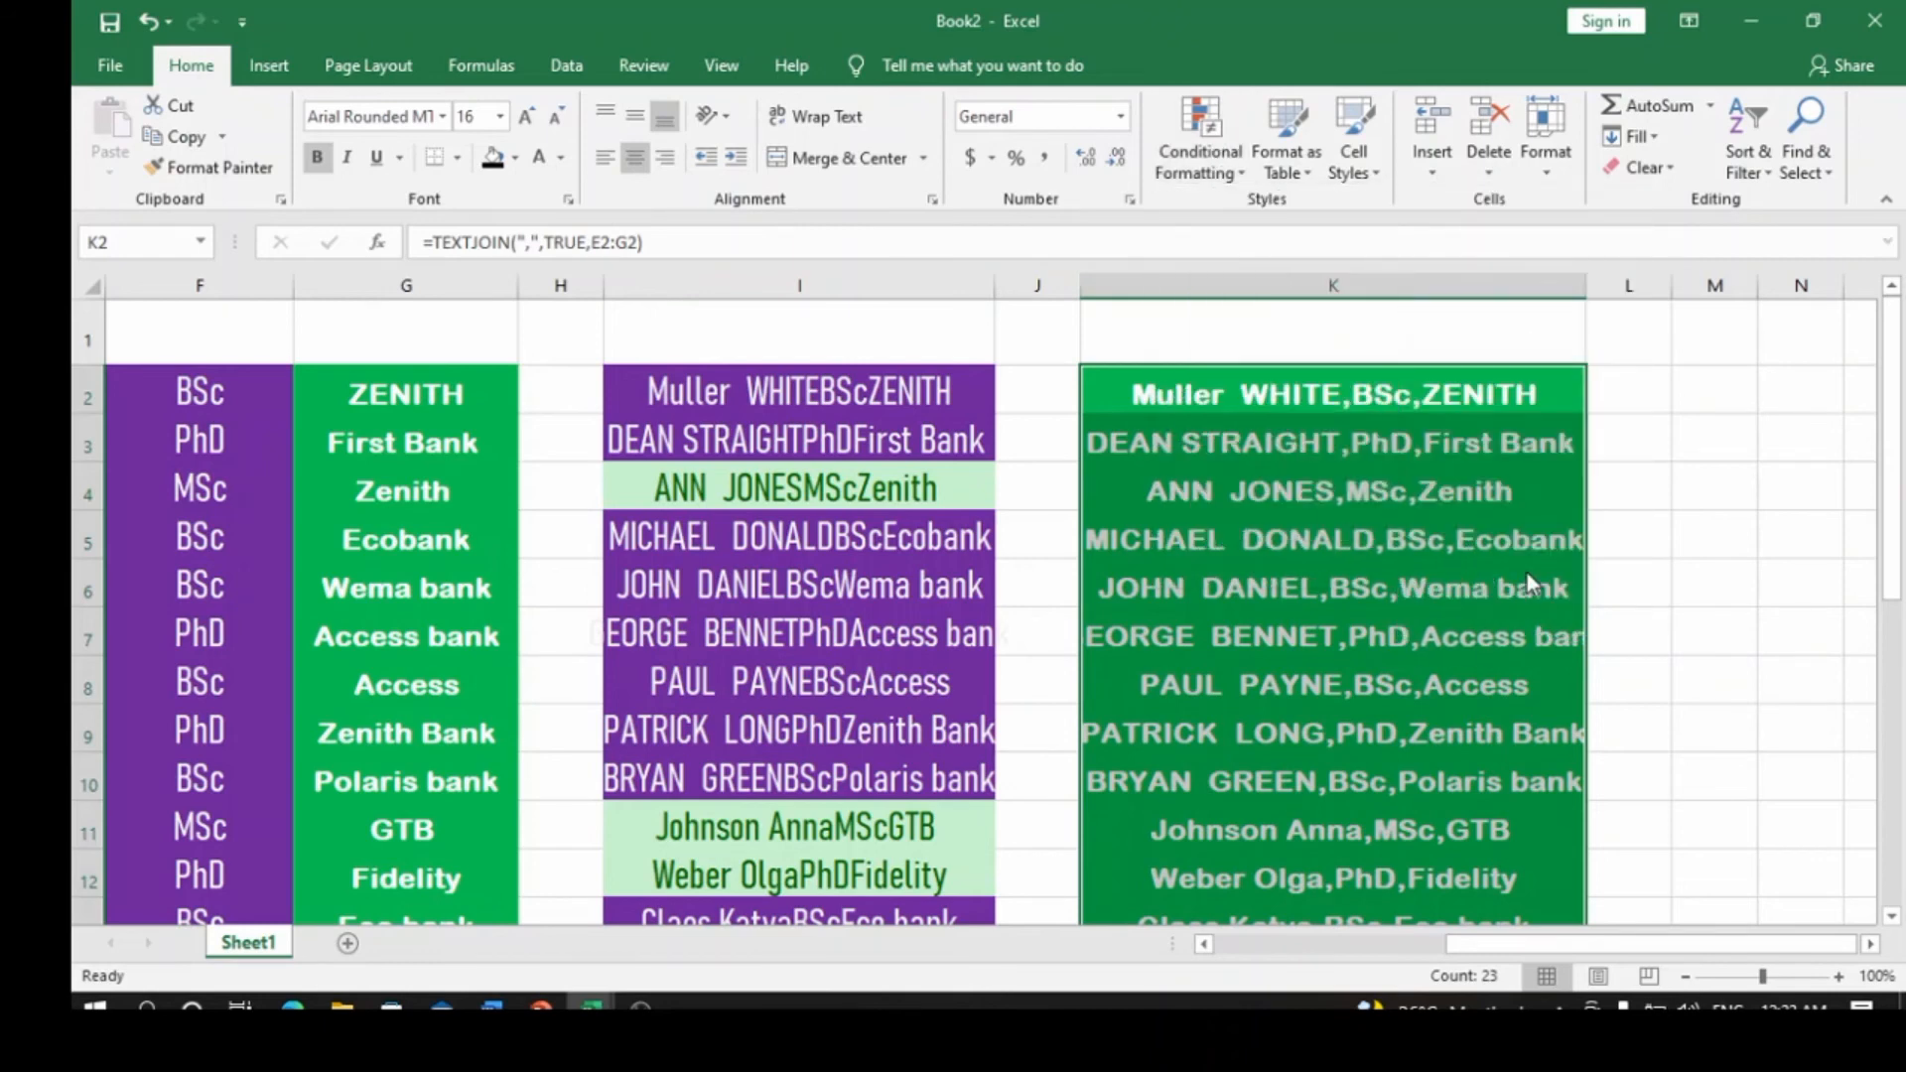
{"action": "left_click", "coordinate": [1284, 554]}
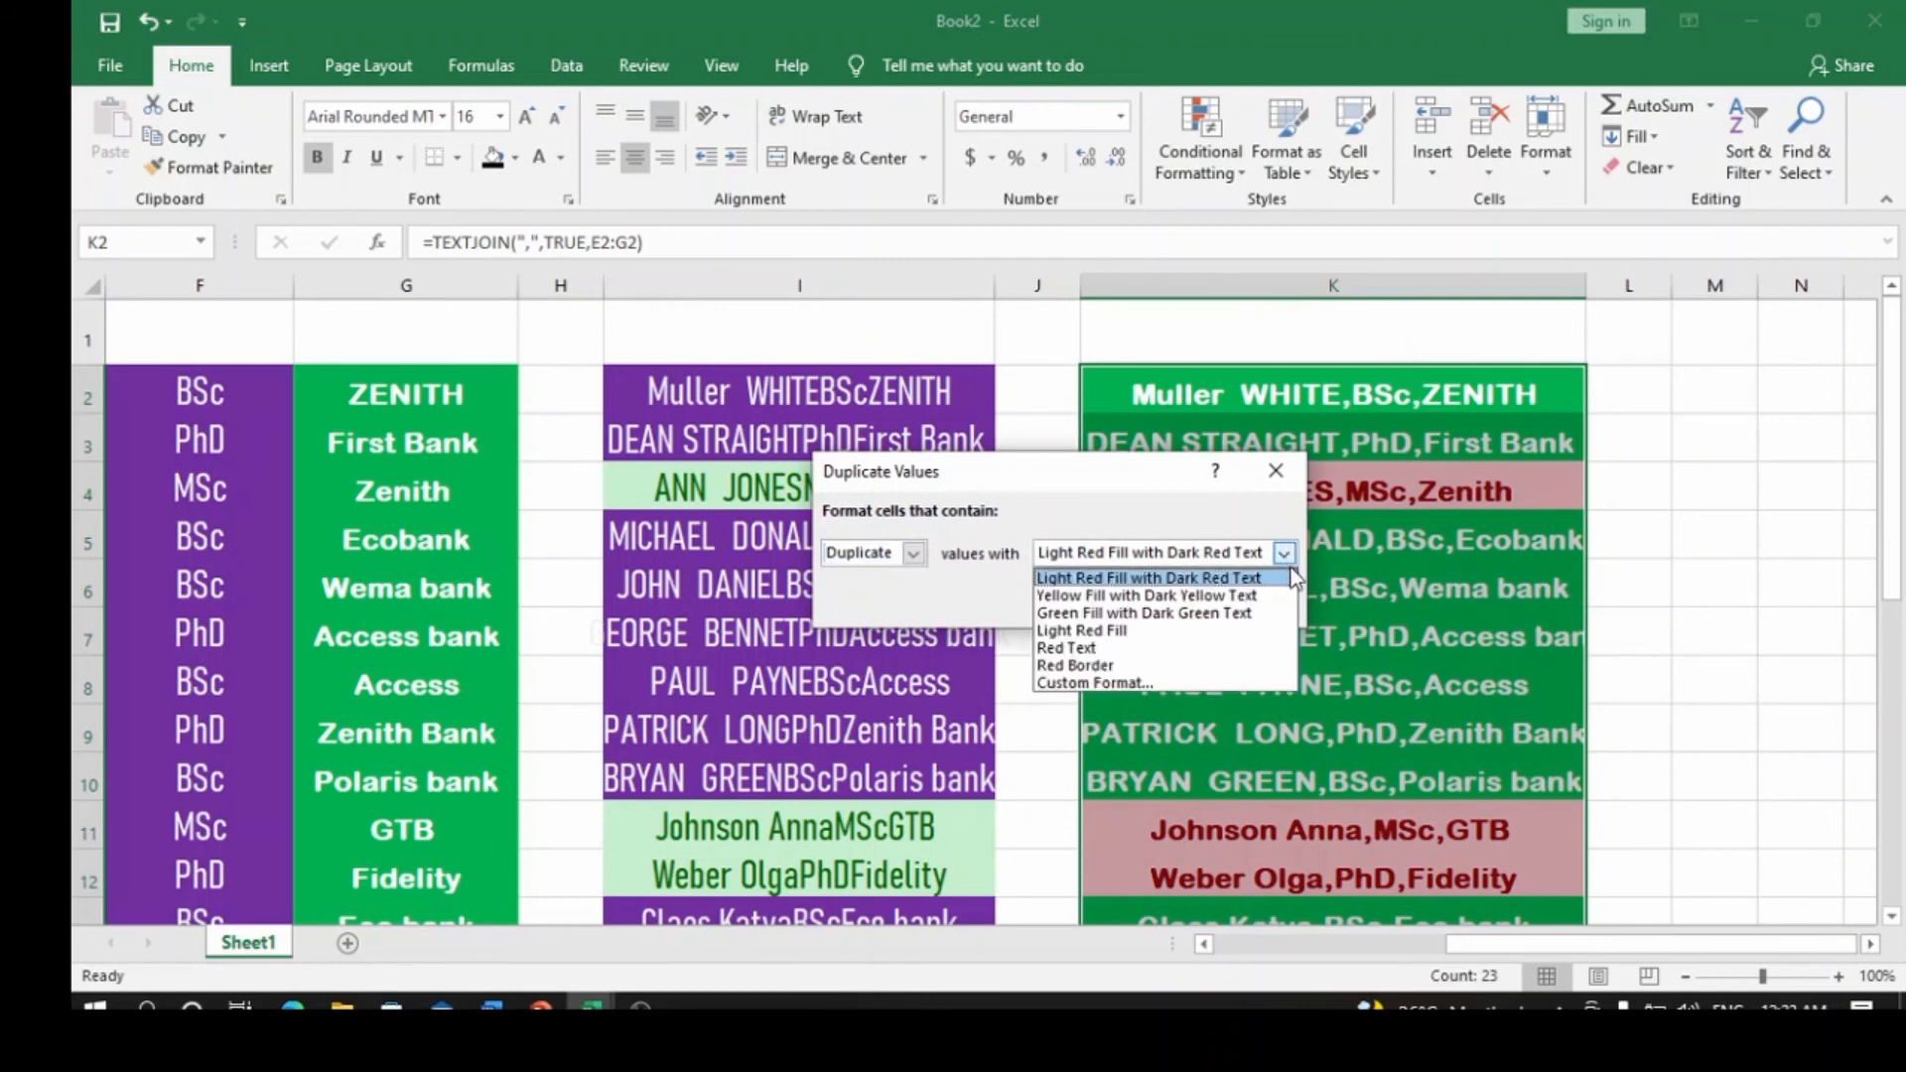
{"action": "left_click", "coordinate": [1178, 594]}
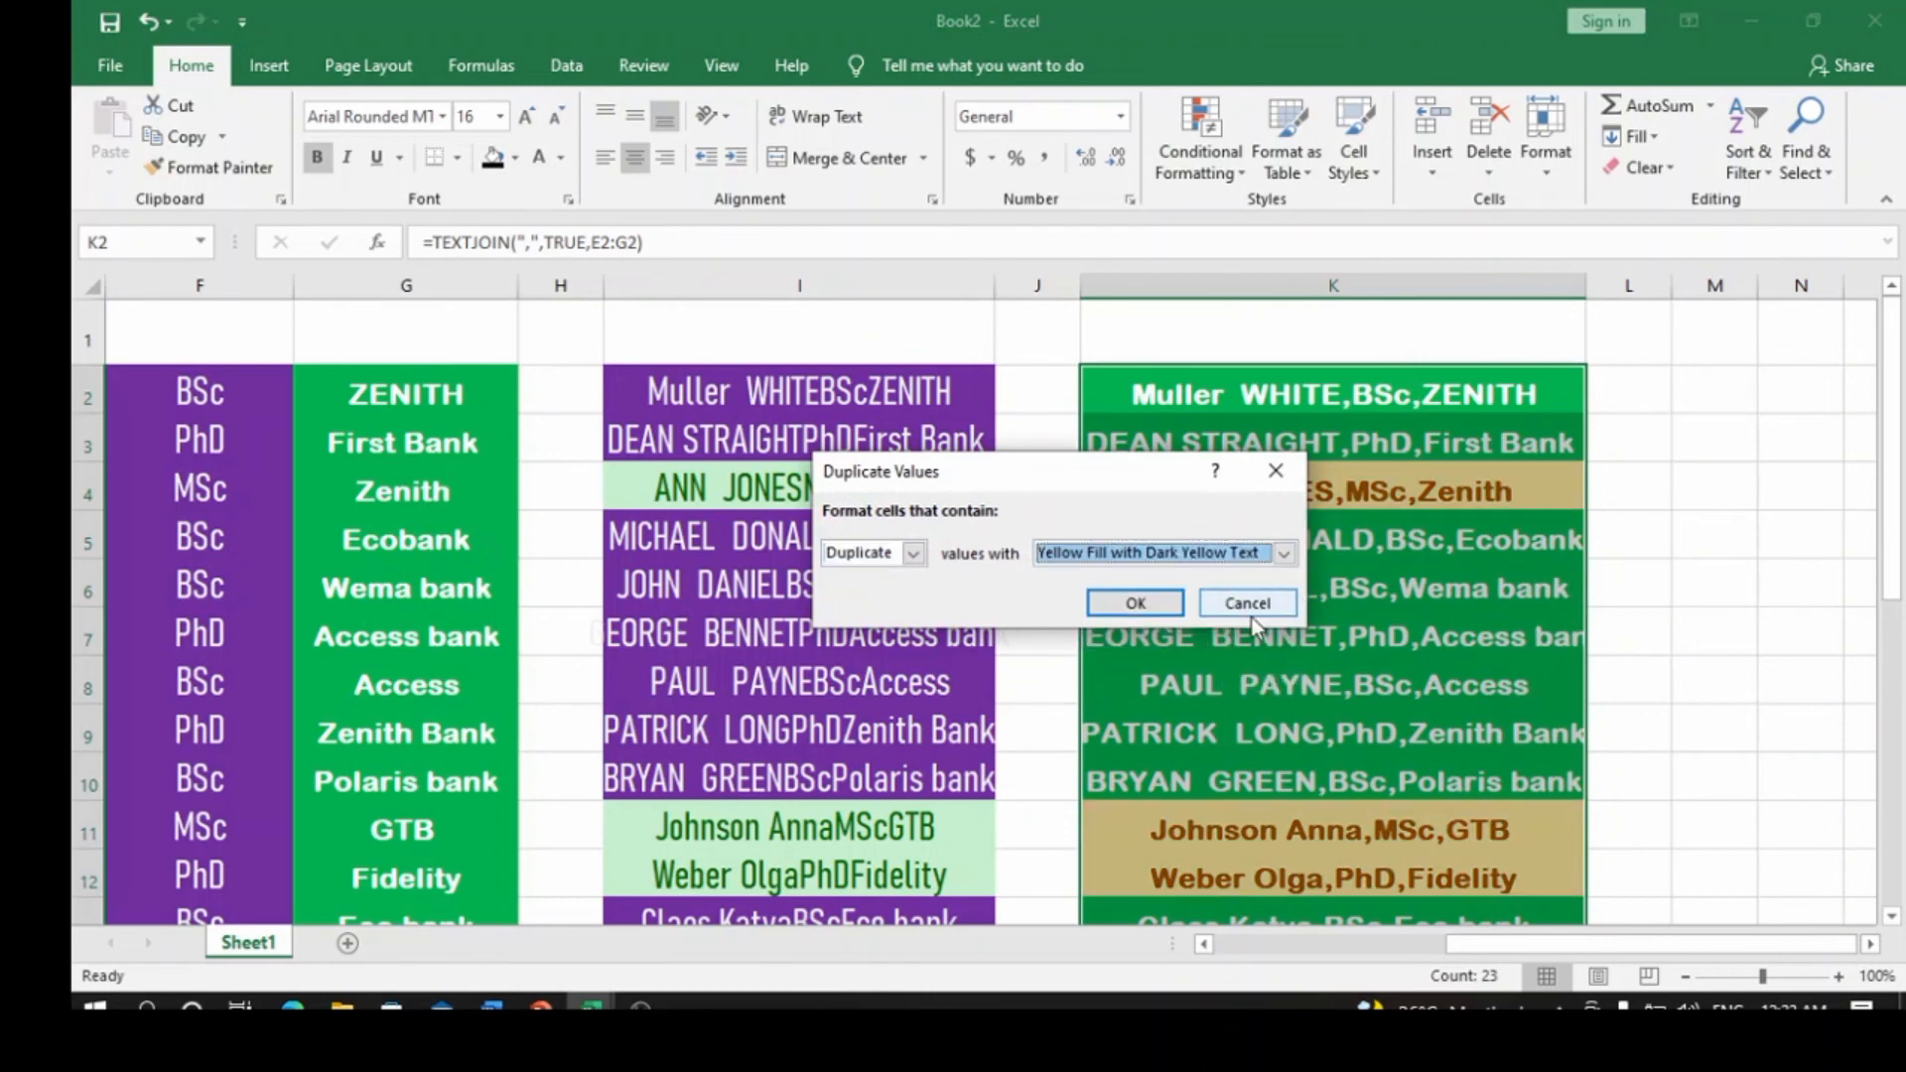
{"action": "left_click", "coordinate": [1135, 603]}
{"action": "left_click", "coordinate": [1710, 571]}
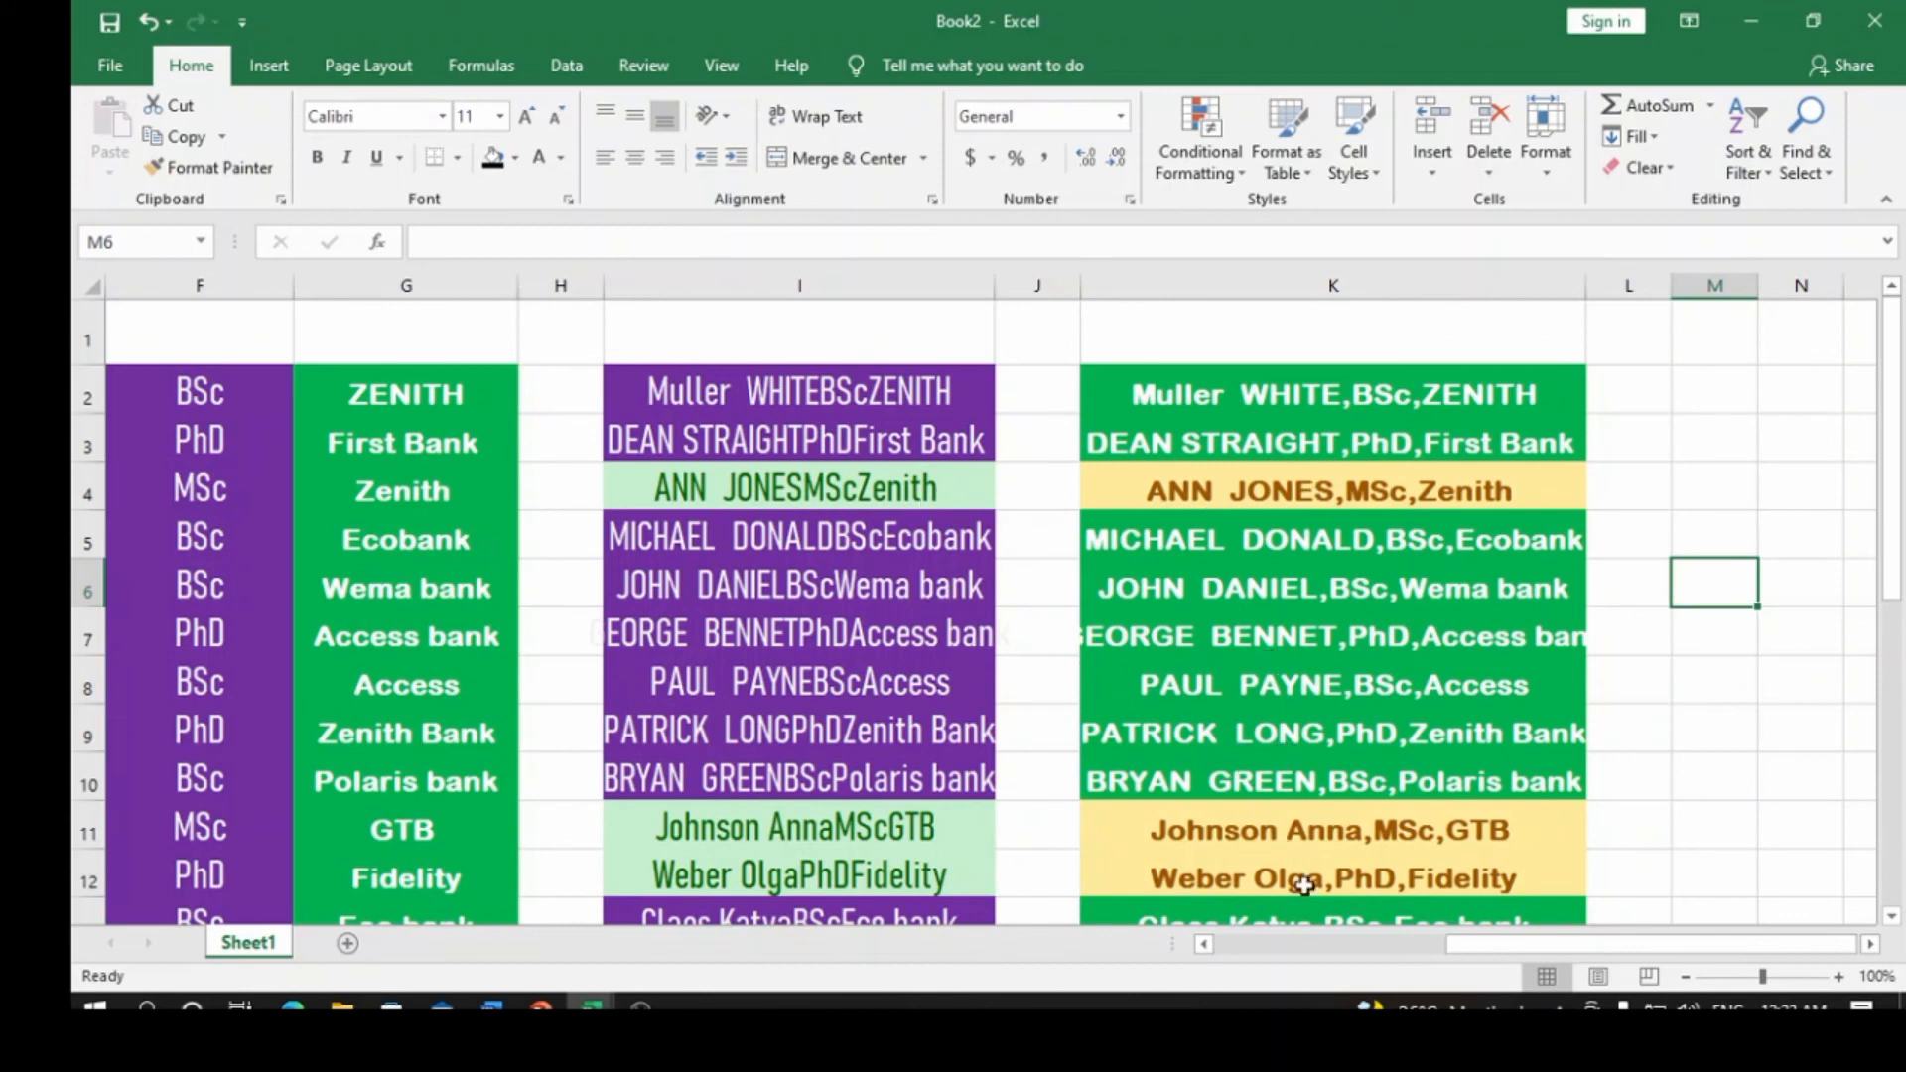
- Highlight the duplicate names in E2:E24 with Light Red Fill with Dark Red Text
{"action": "left_click_drag", "start_coordinate": [1671, 932], "coordinate": [1328, 955]}
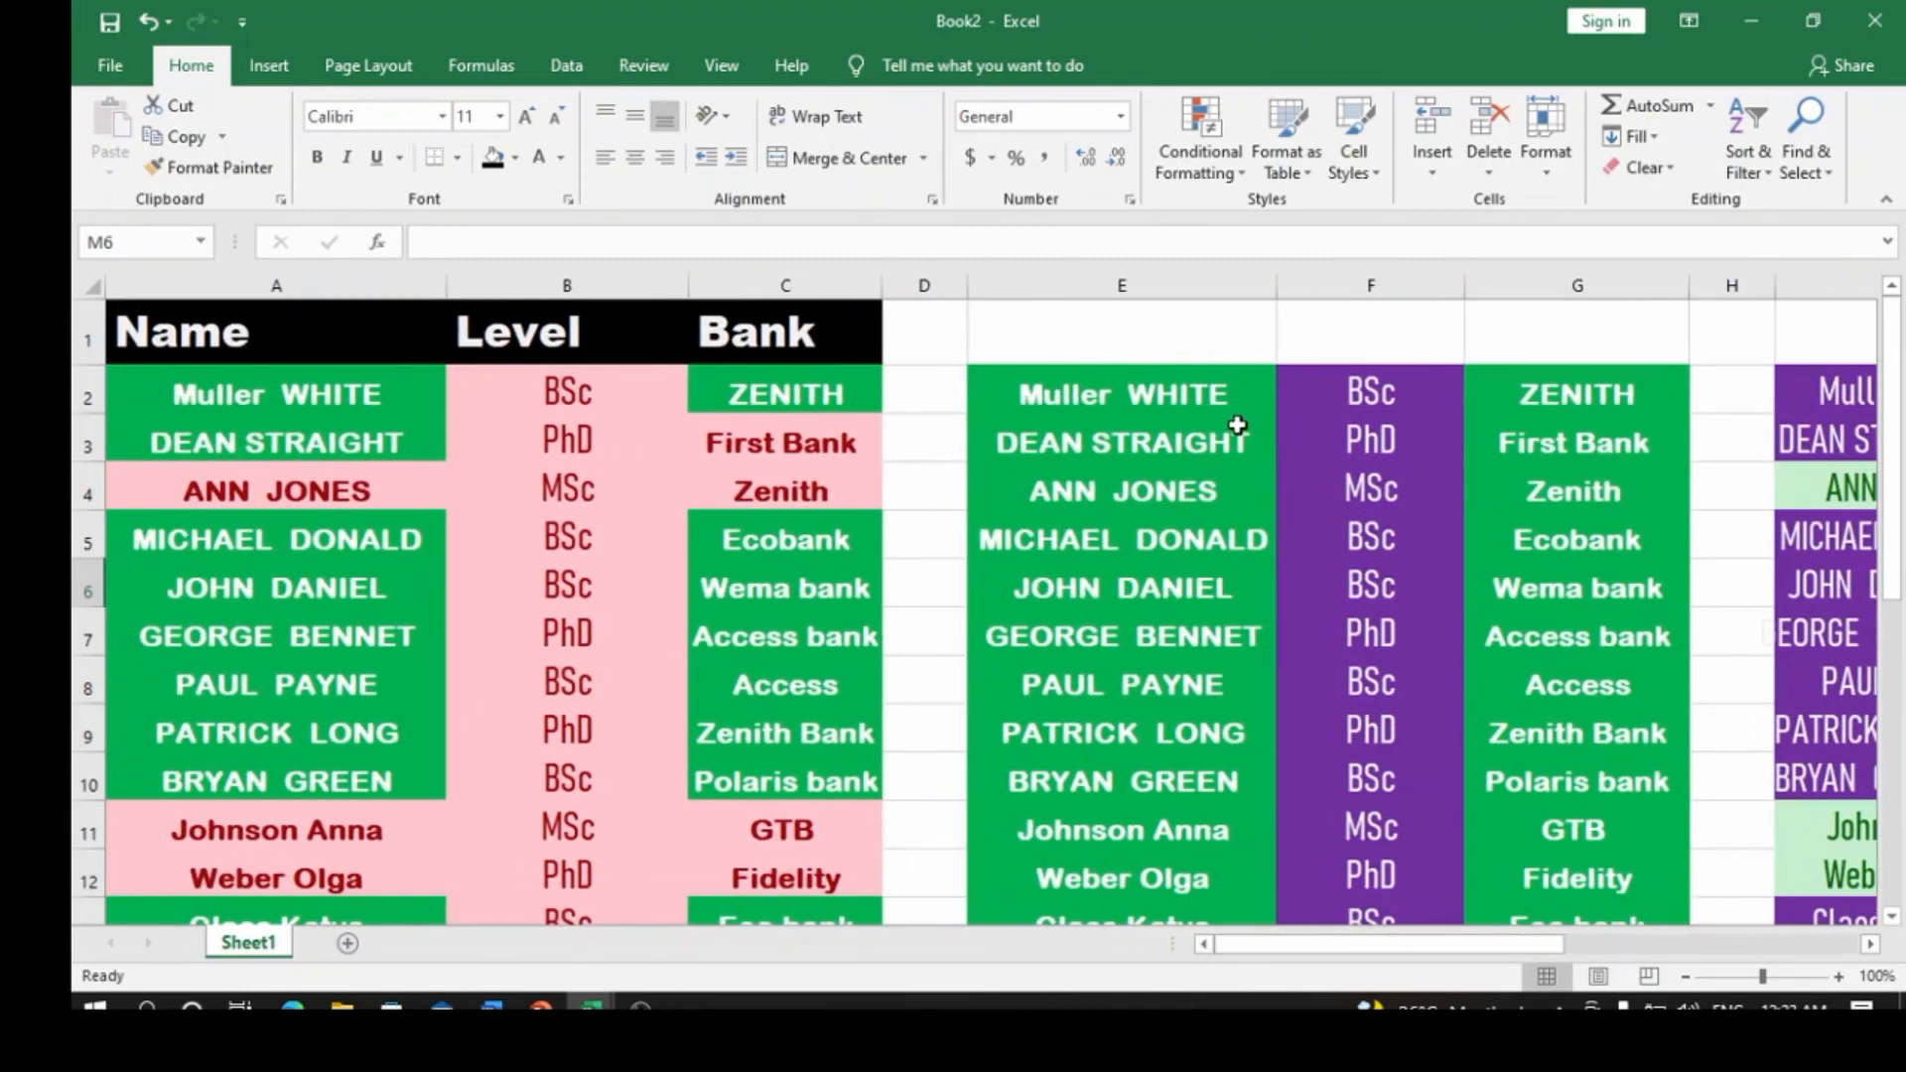
{"action": "left_click_drag", "start_coordinate": [1026, 395], "coordinate": [1133, 712]}
{"action": "scroll", "coordinate": [1133, 712], "scroll_direction": "up", "scroll_amount": 5}
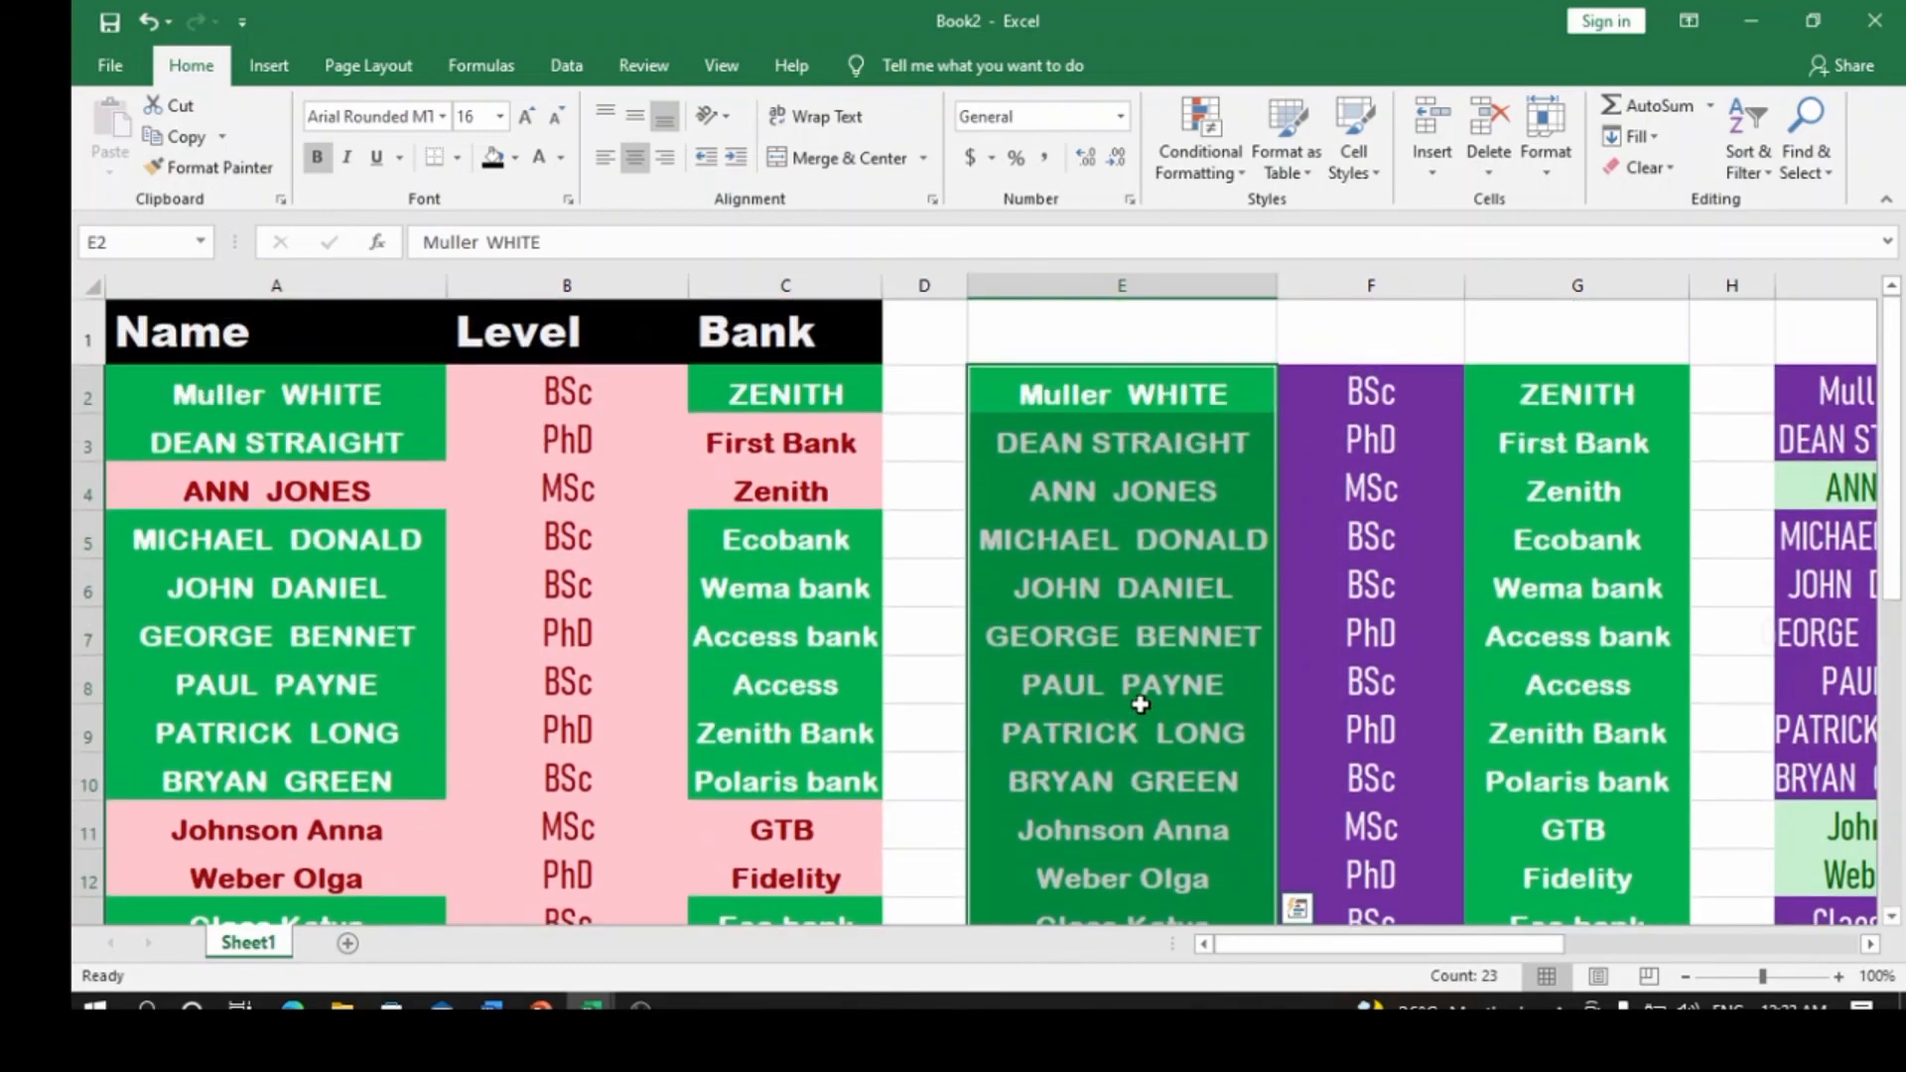
{"action": "left_click", "coordinate": [1201, 134]}
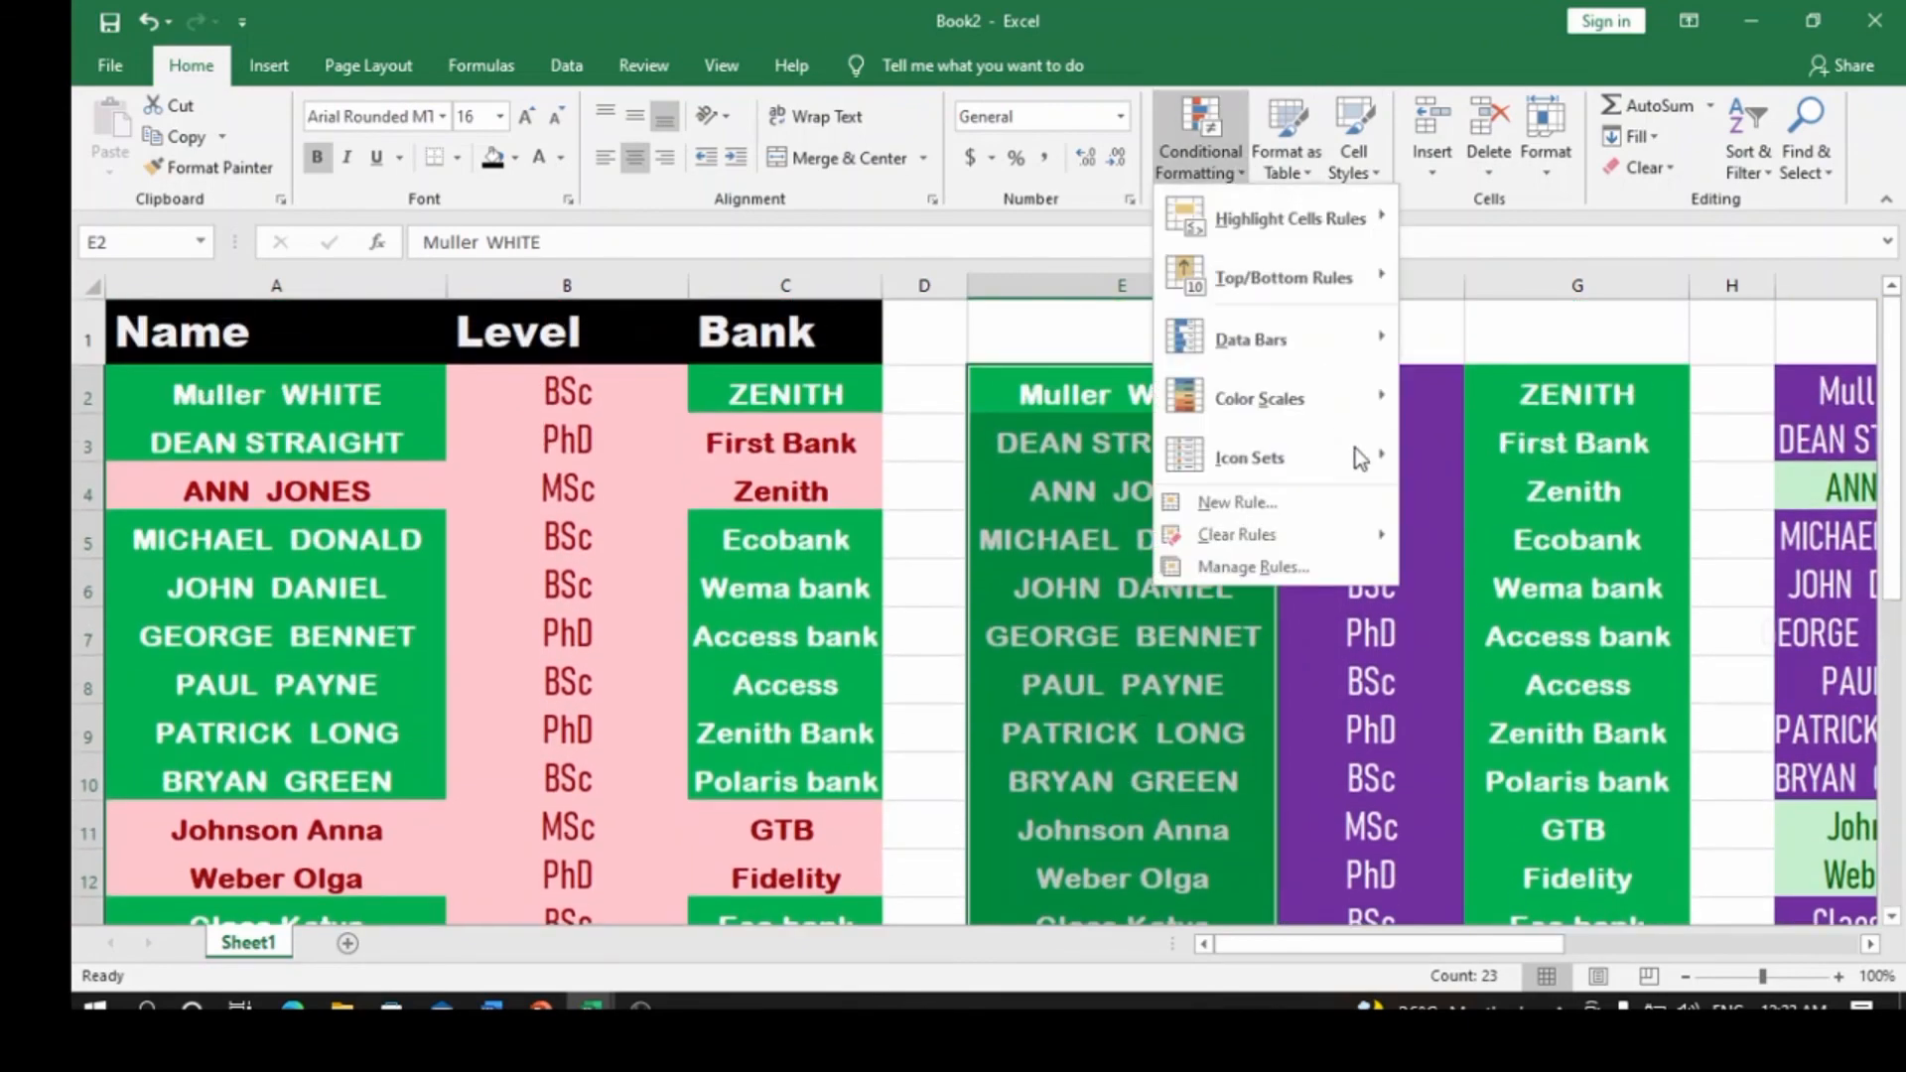
{"action": "mouse_move", "coordinate": [1298, 228]}
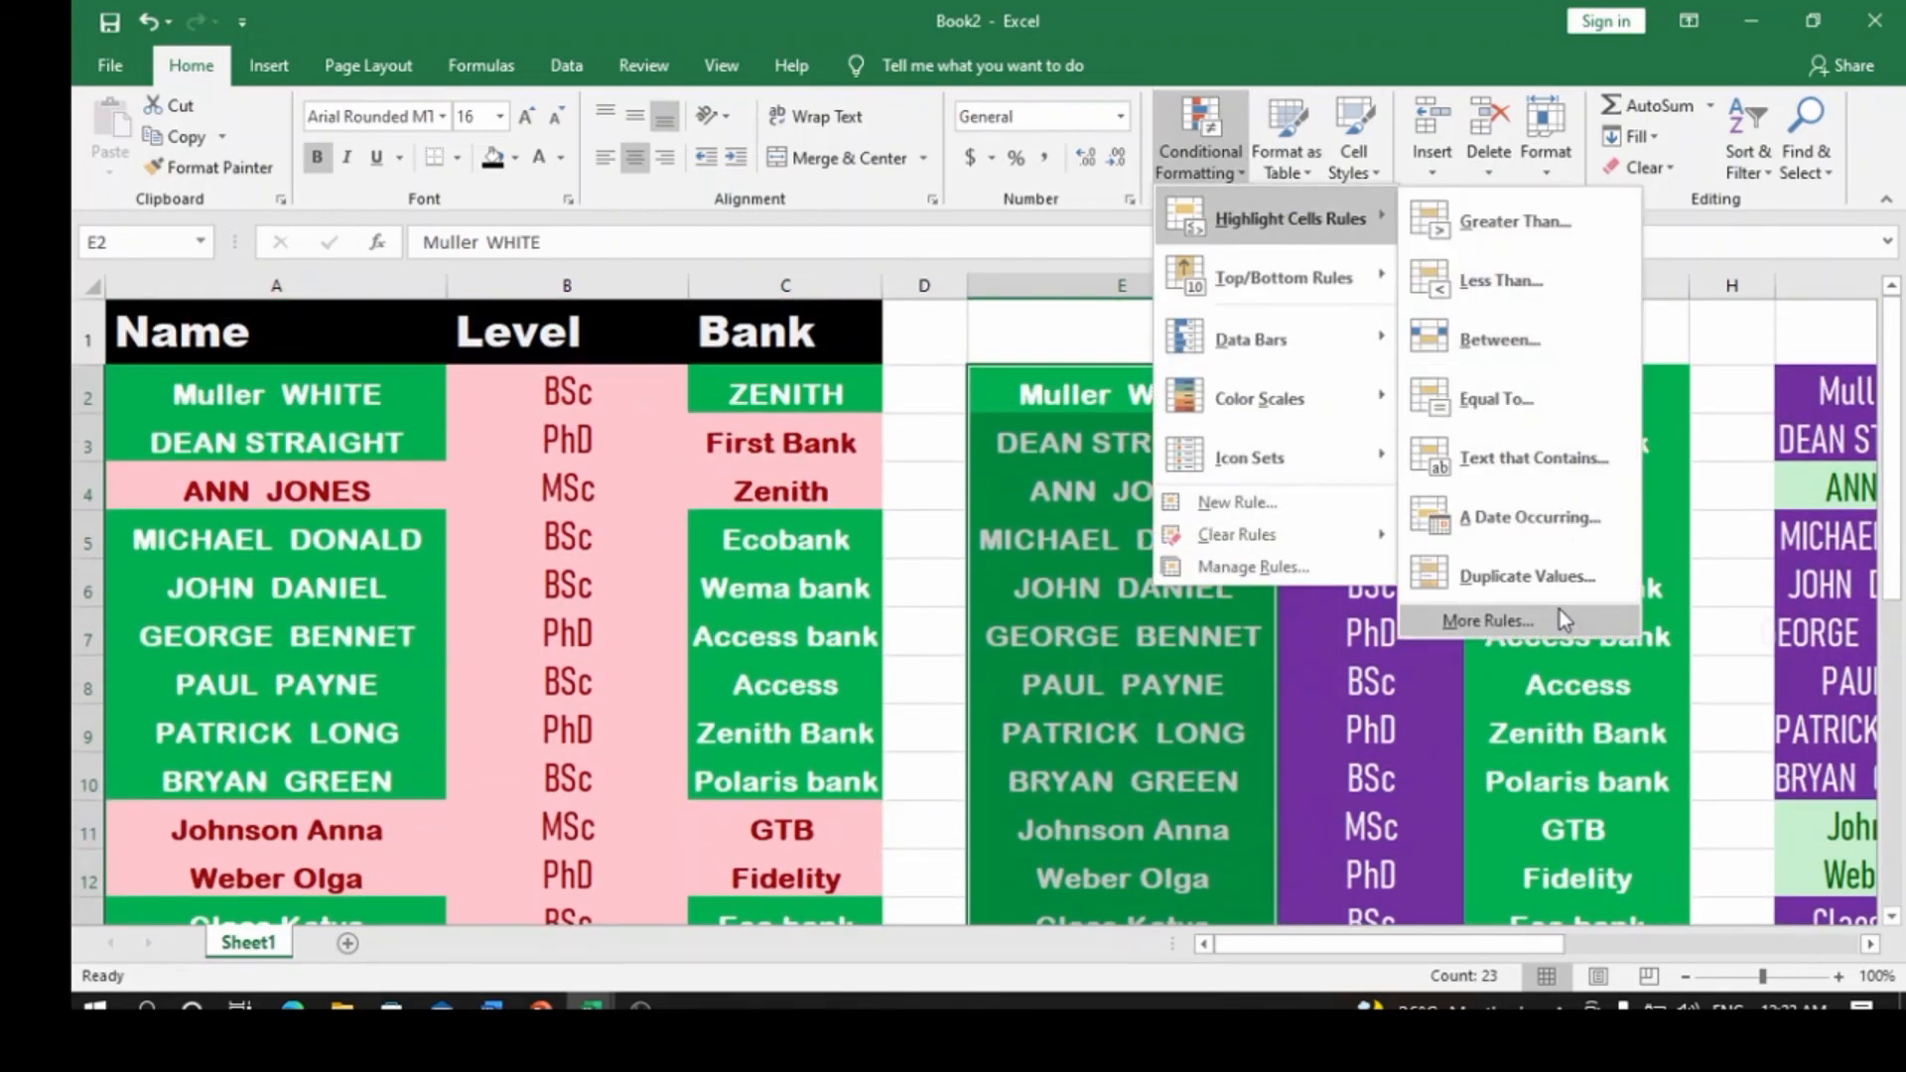
{"action": "left_click", "coordinate": [1502, 575]}
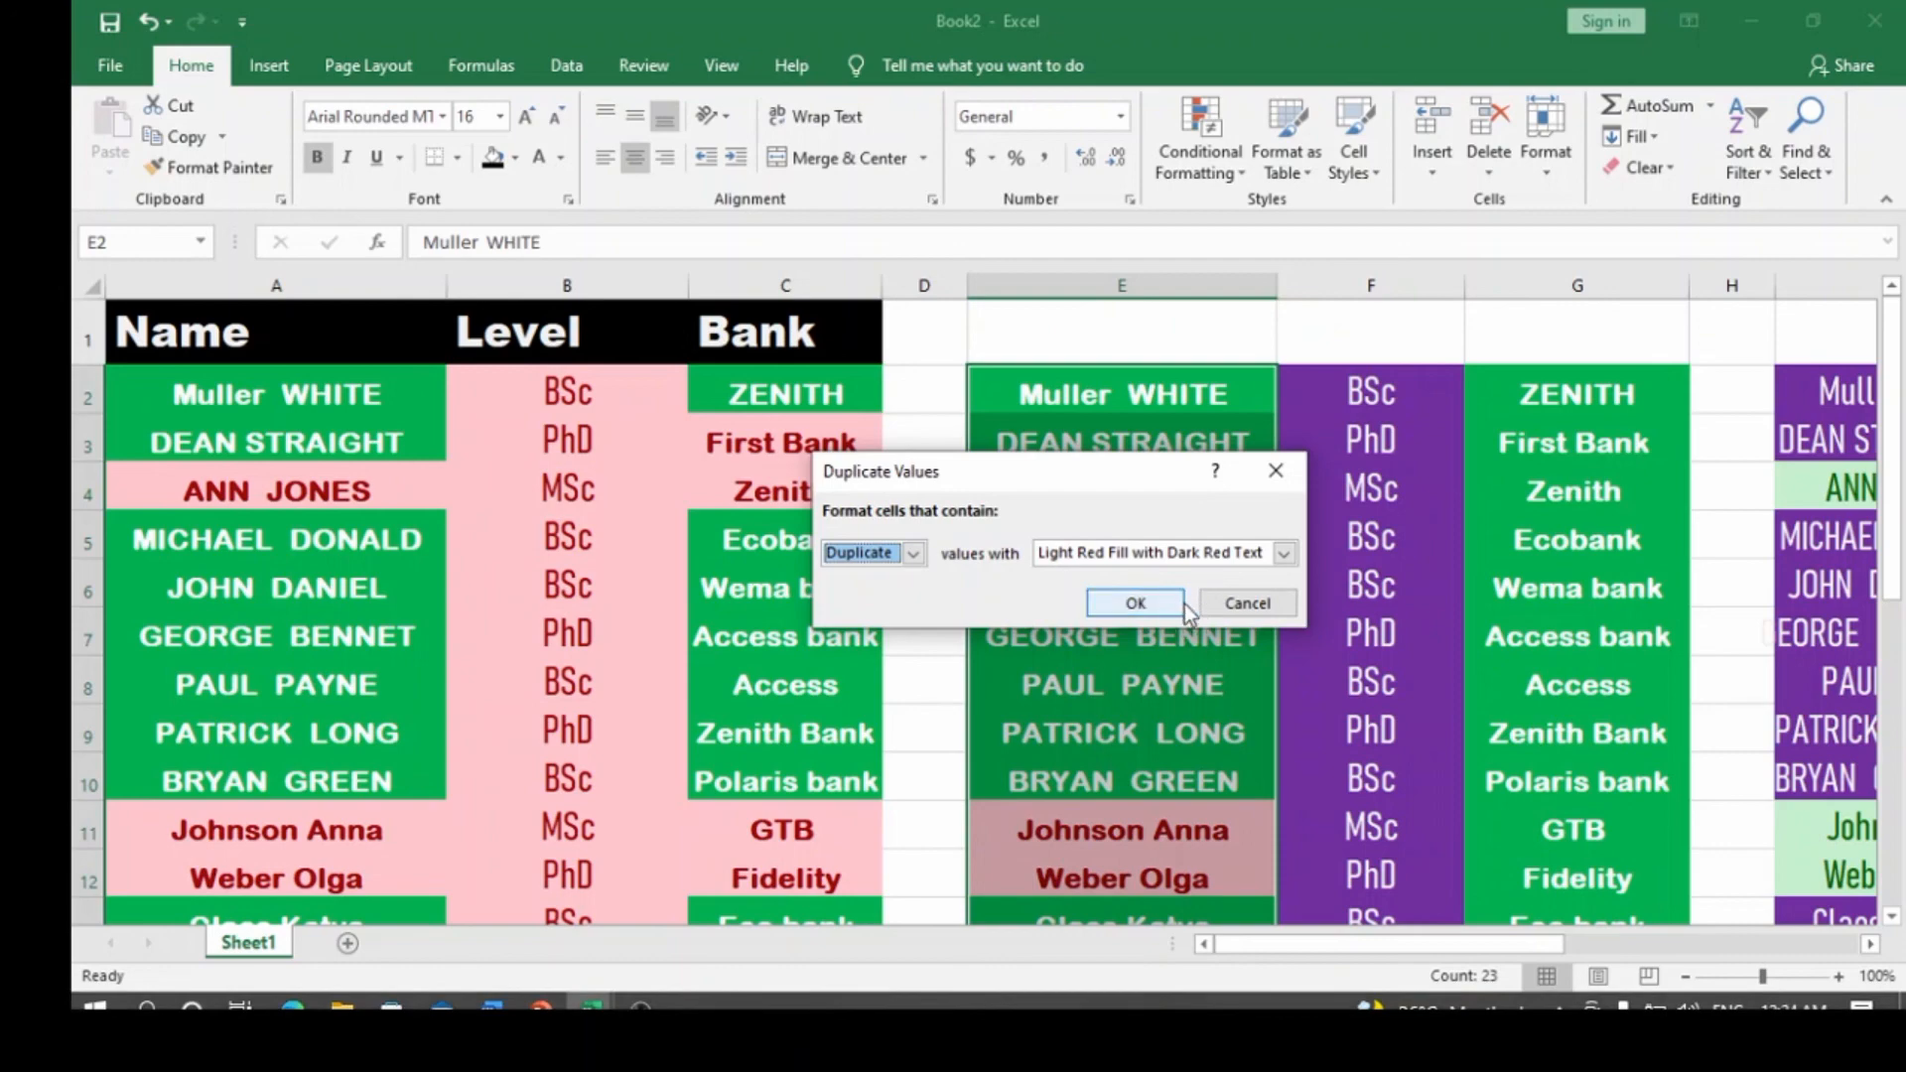
{"action": "left_click", "coordinate": [1164, 606]}
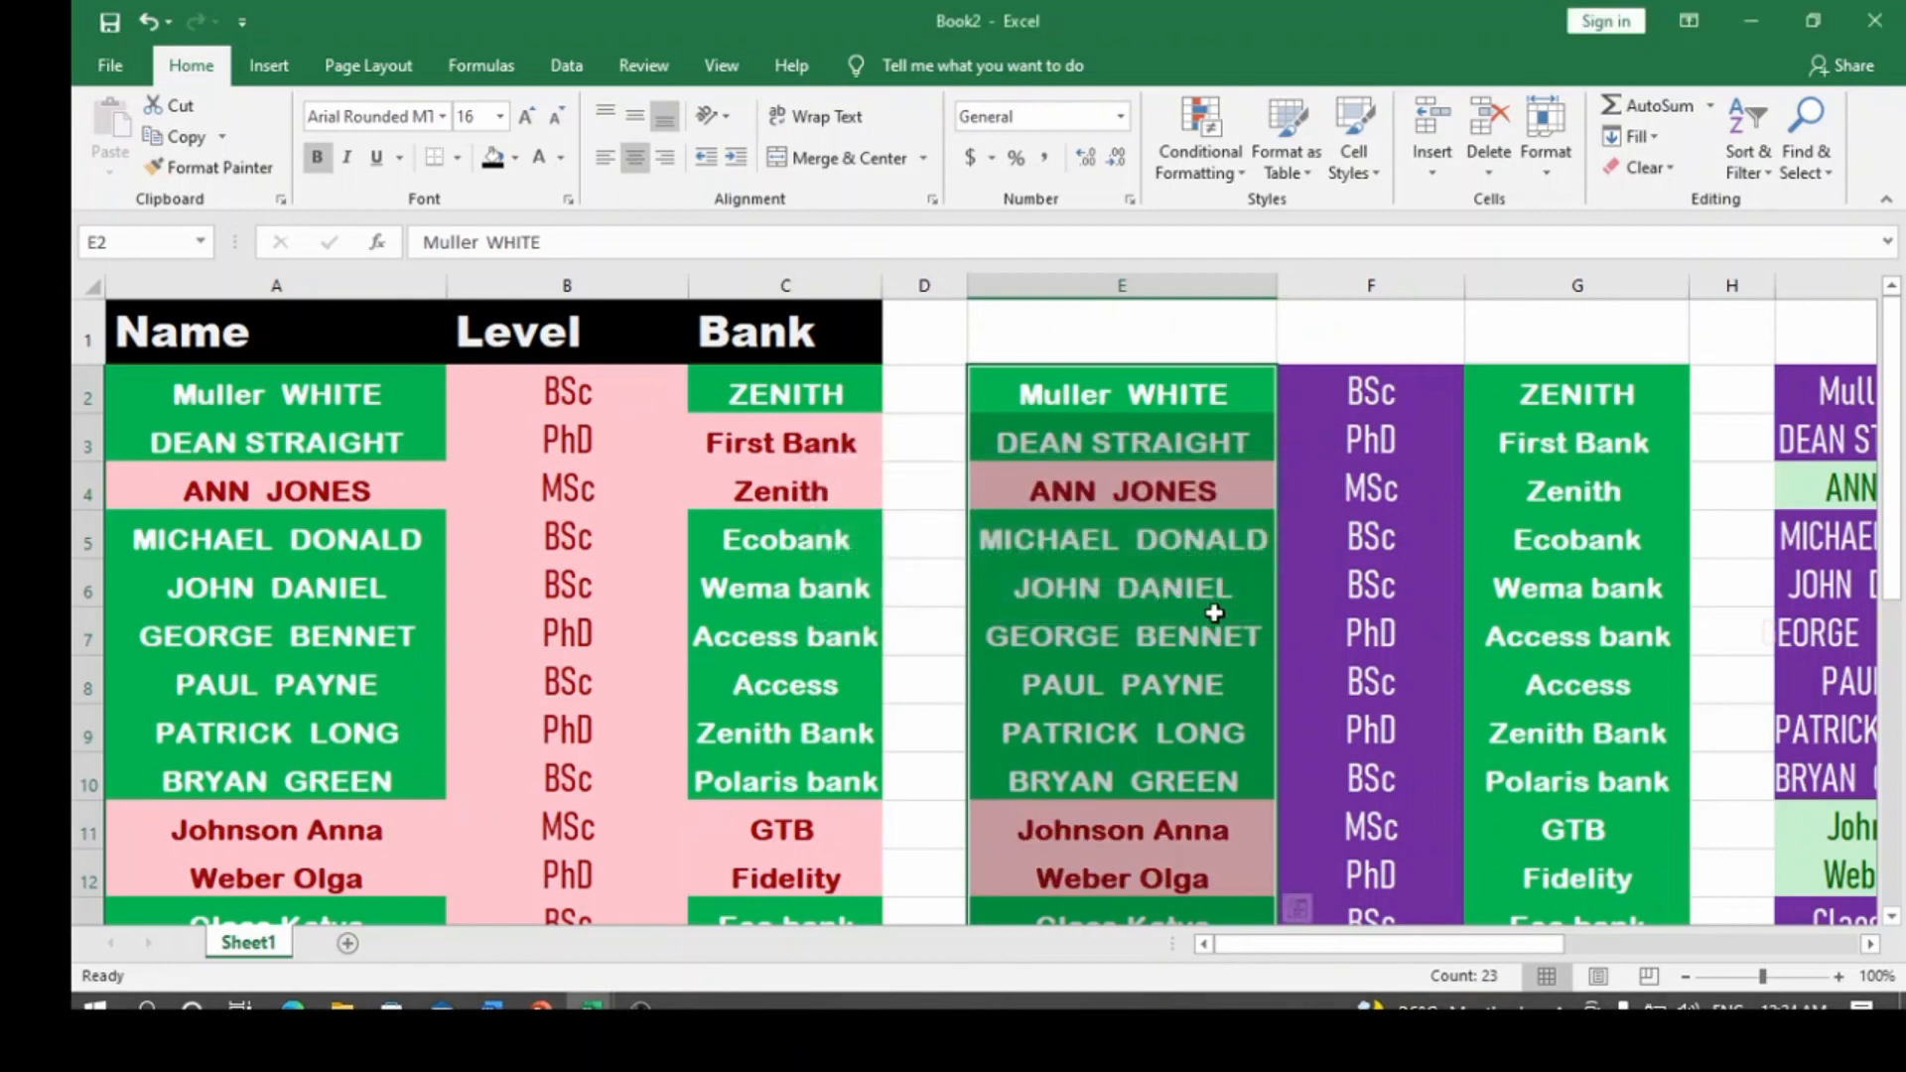
- Compare the highlighted duplicate names in column E with the highlighted joined records in columns I and K down to row 24
{"action": "scroll", "coordinate": [1216, 612], "scroll_direction": "down", "scroll_amount": 5}
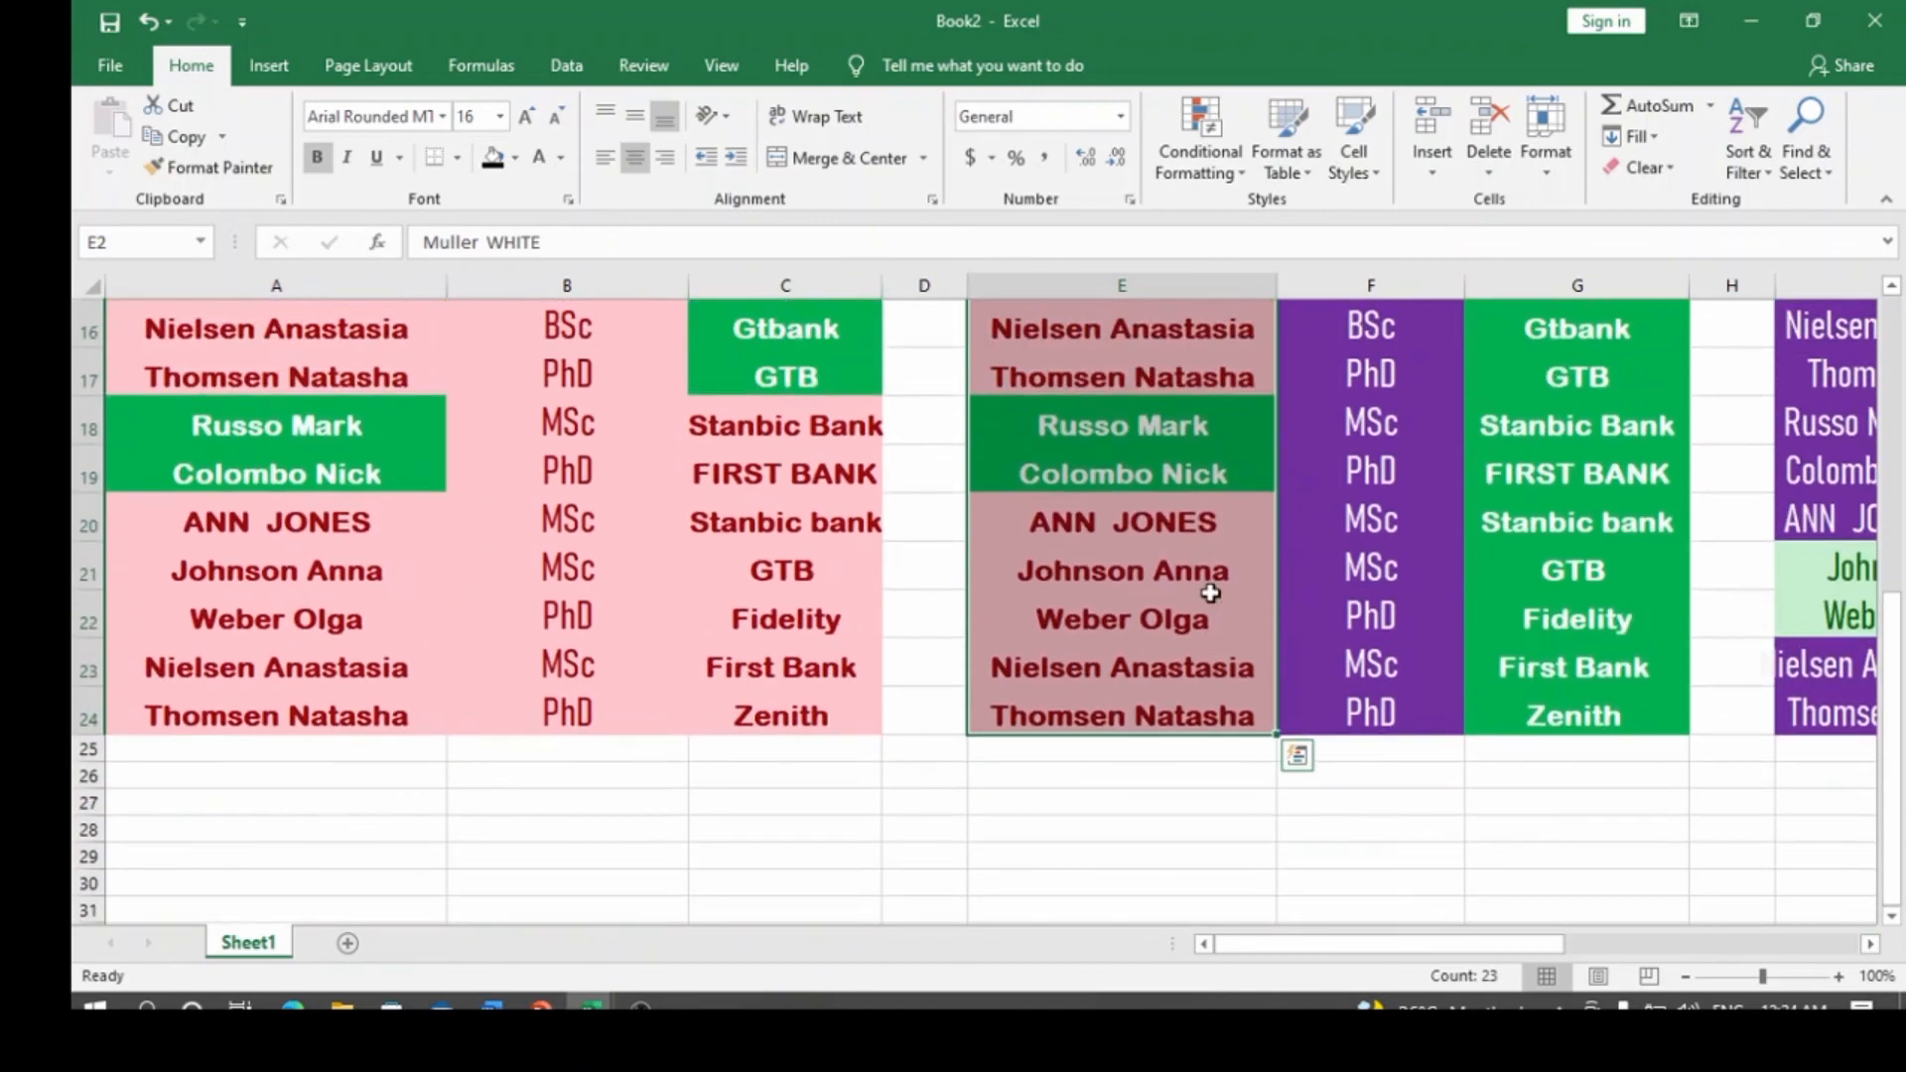
{"action": "scroll", "coordinate": [1213, 596], "scroll_direction": "up", "scroll_amount": 4}
{"action": "scroll", "coordinate": [1210, 583], "scroll_direction": "up", "scroll_amount": 1}
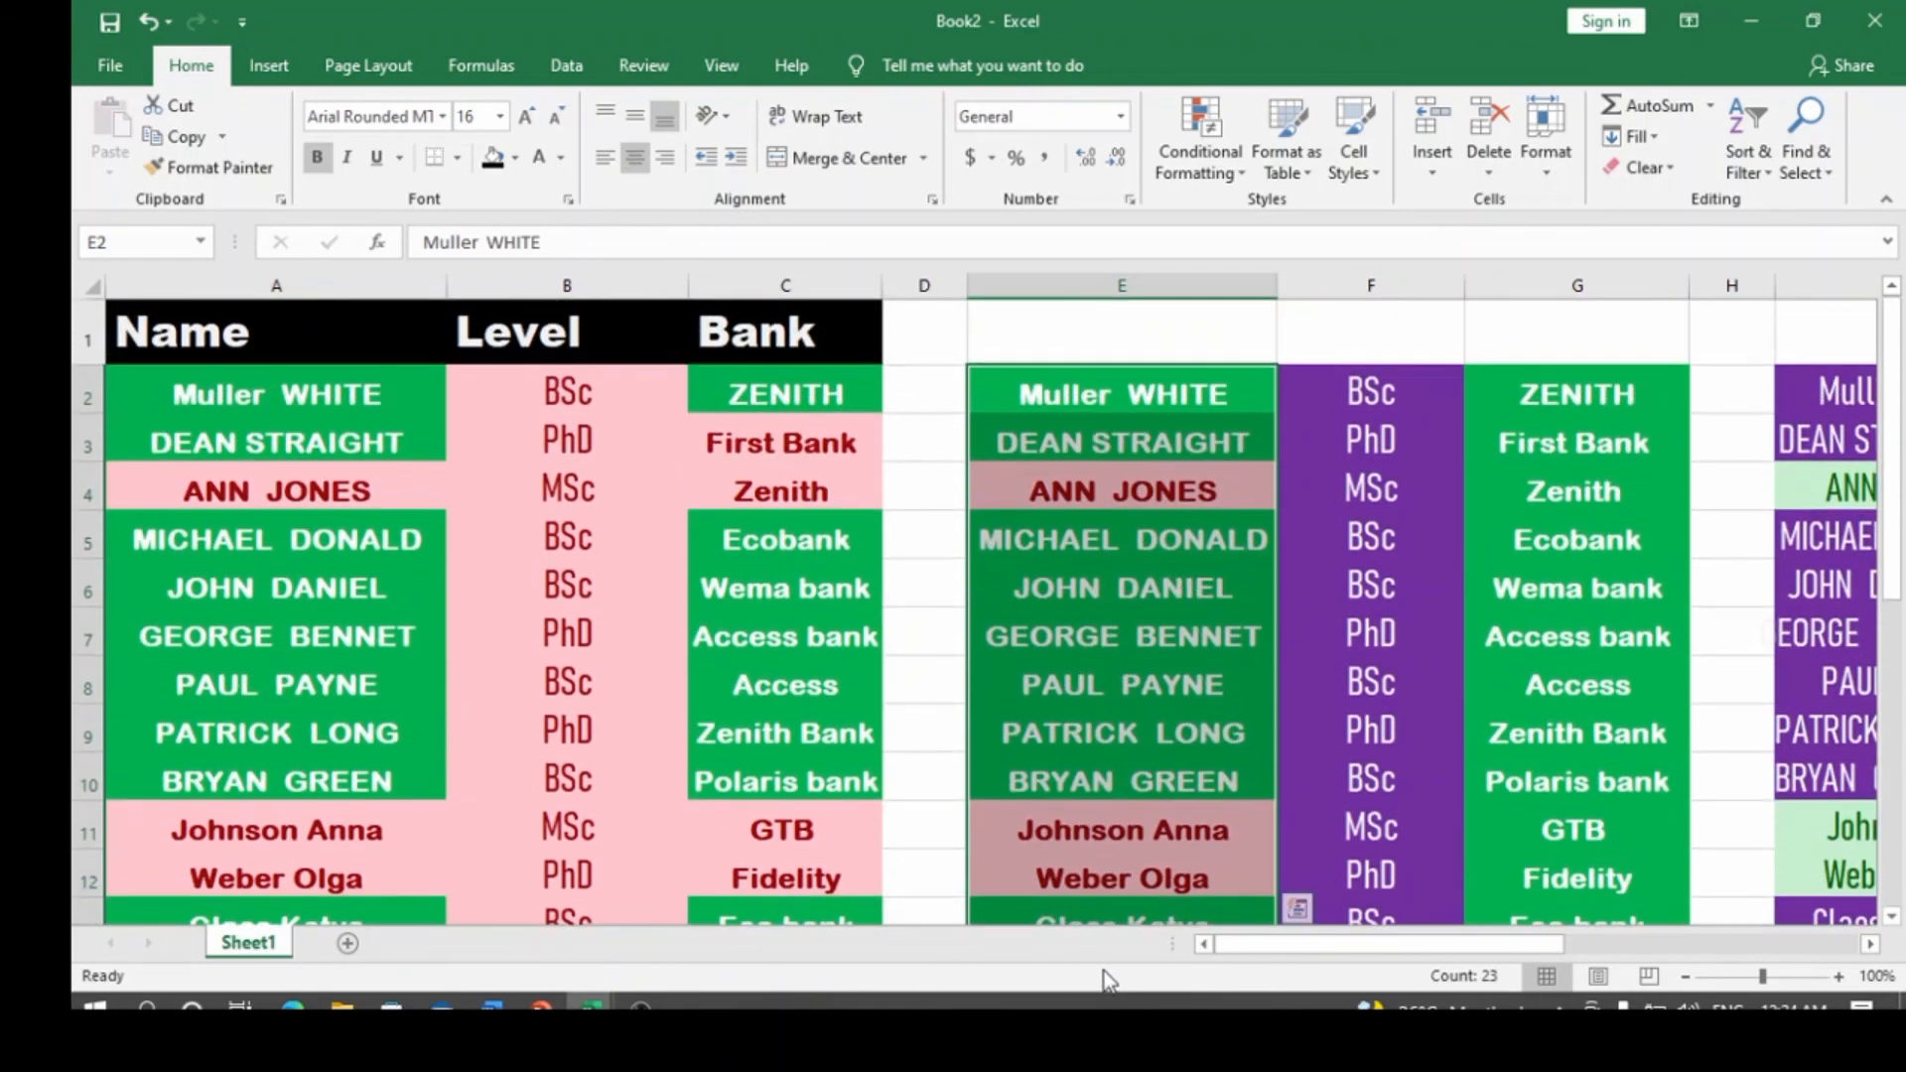
{"action": "left_click_drag", "start_coordinate": [1302, 945], "coordinate": [1600, 915]}
{"action": "scroll", "coordinate": [1442, 722], "scroll_direction": "down", "scroll_amount": 2}
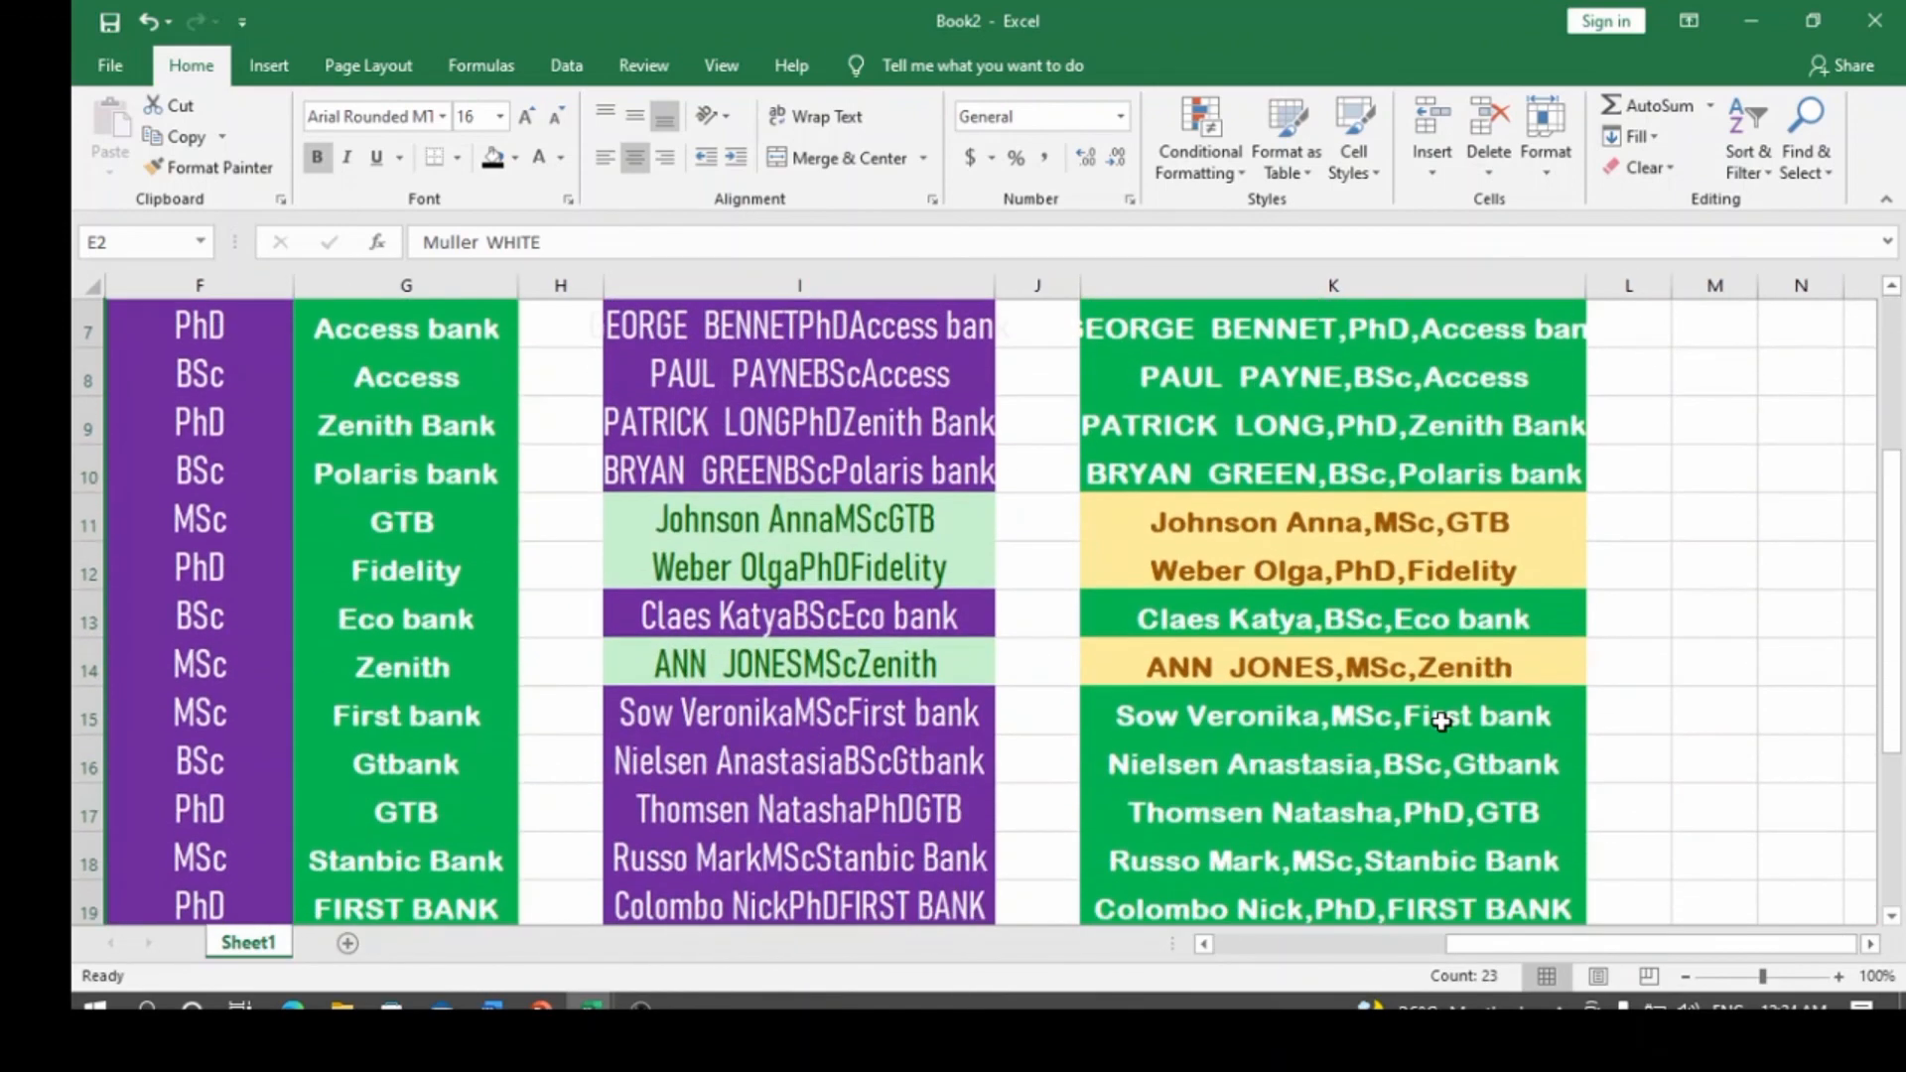
{"action": "scroll", "coordinate": [1325, 707], "scroll_direction": "down", "scroll_amount": 2}
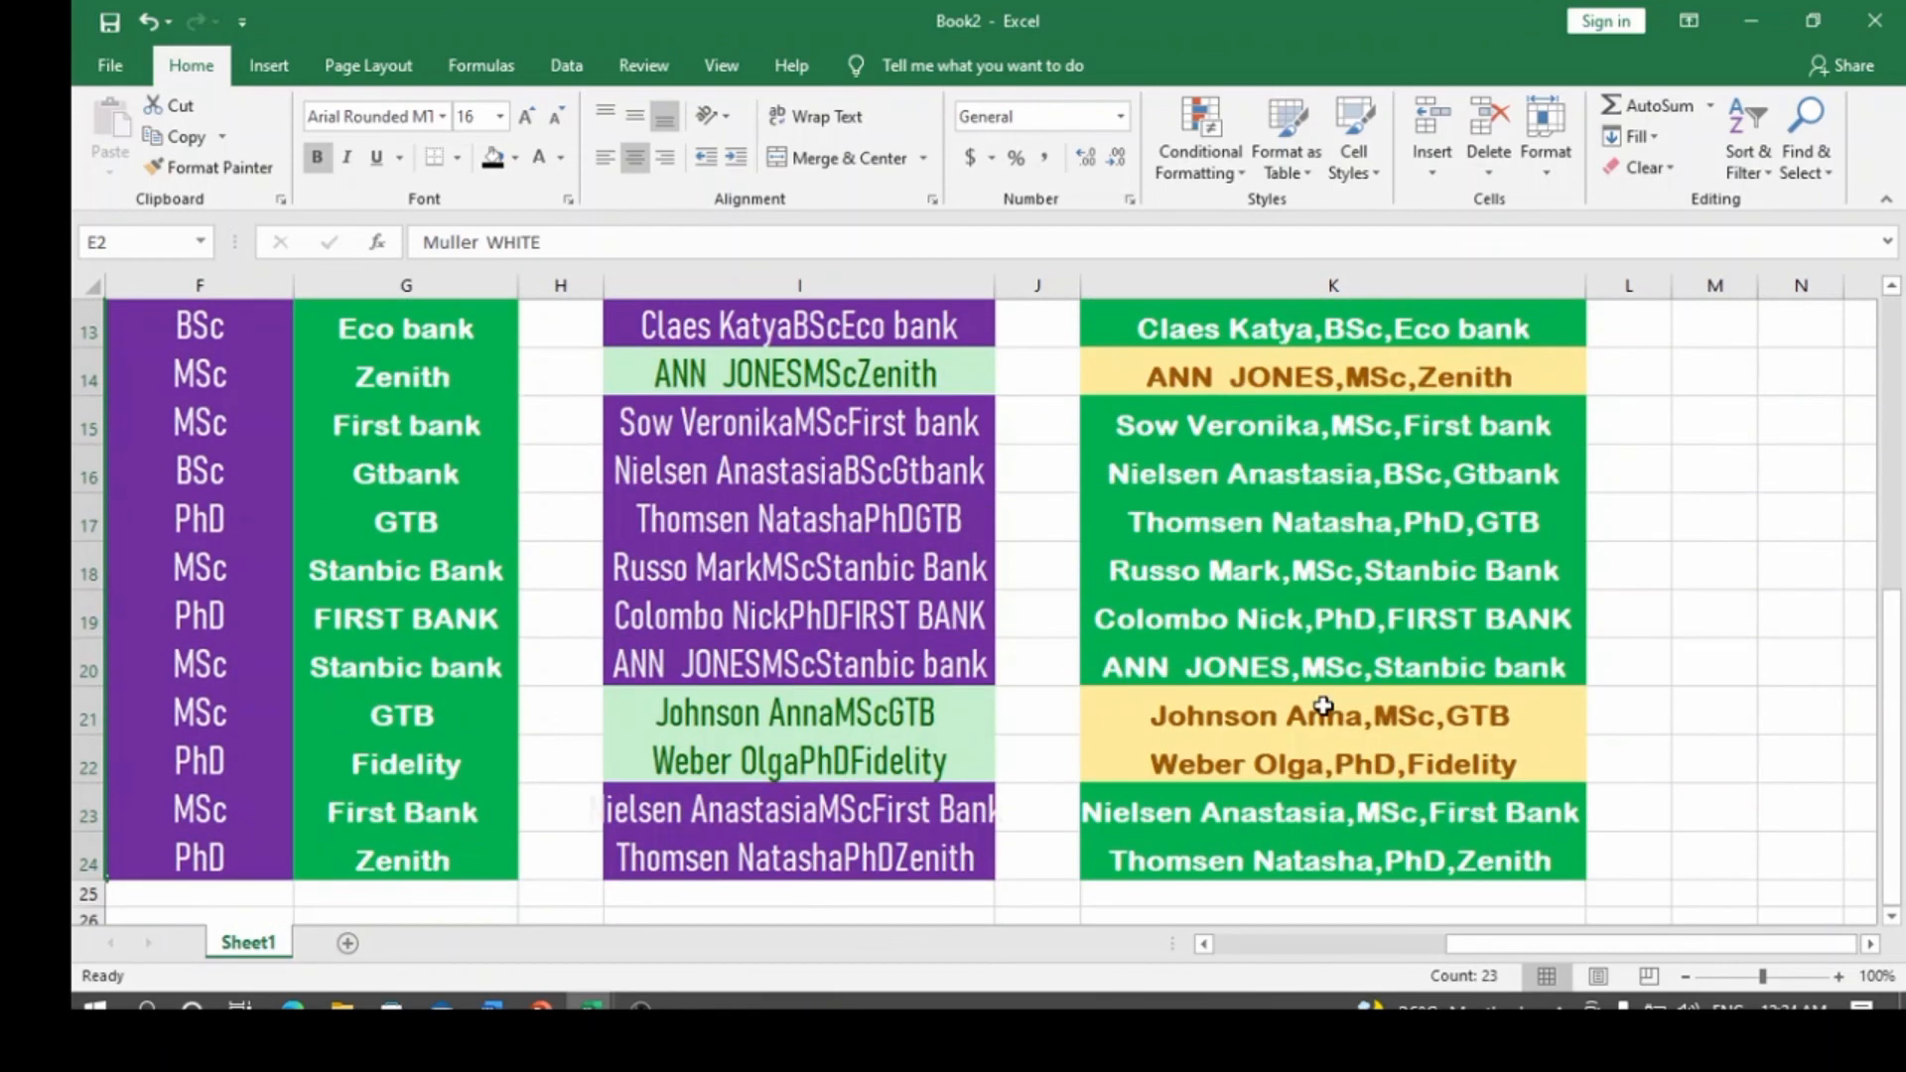
{"action": "scroll", "coordinate": [1323, 703], "scroll_direction": "up", "scroll_amount": 2}
{"action": "scroll", "coordinate": [1323, 703], "scroll_direction": "up", "scroll_amount": 3}
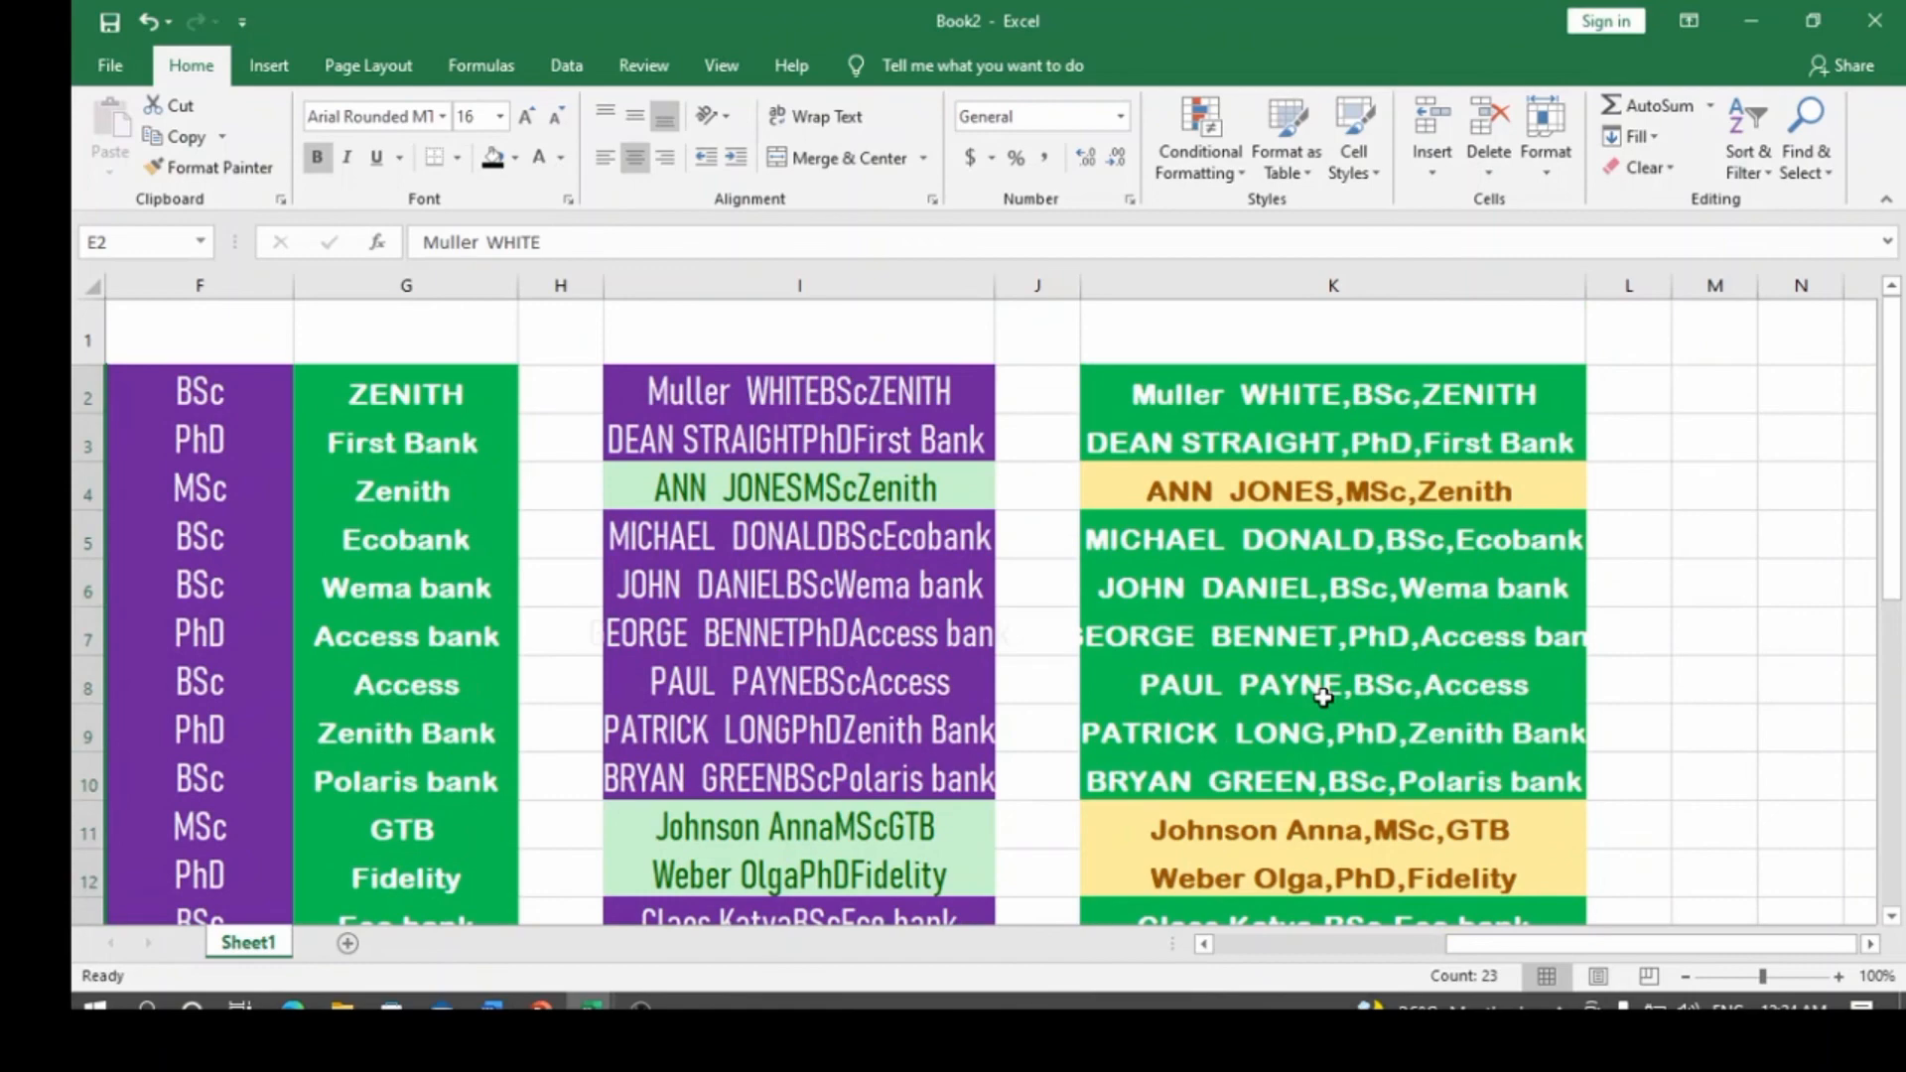